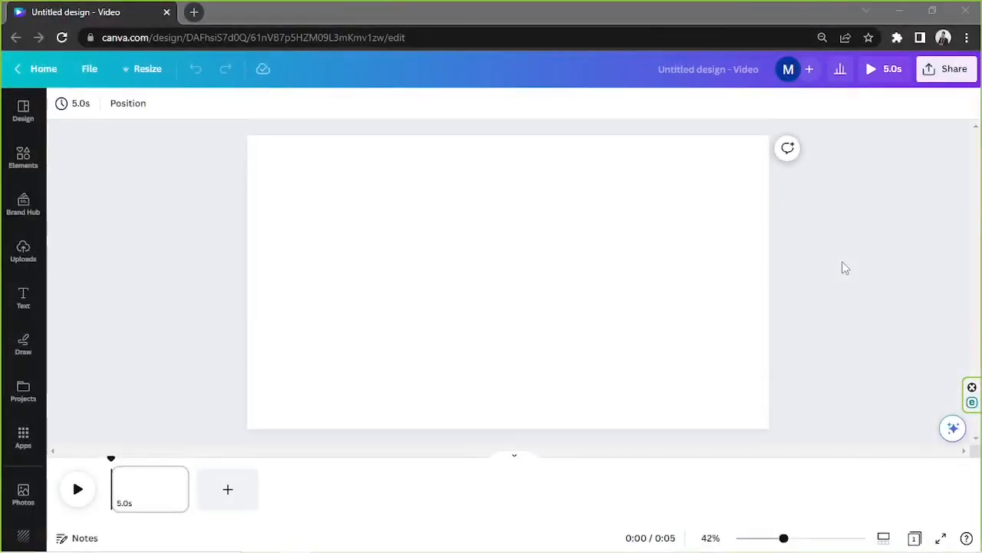
# Add the 7.5-second robin clip from the uploaded videos to the blank page
pyautogui.click(700, 267)
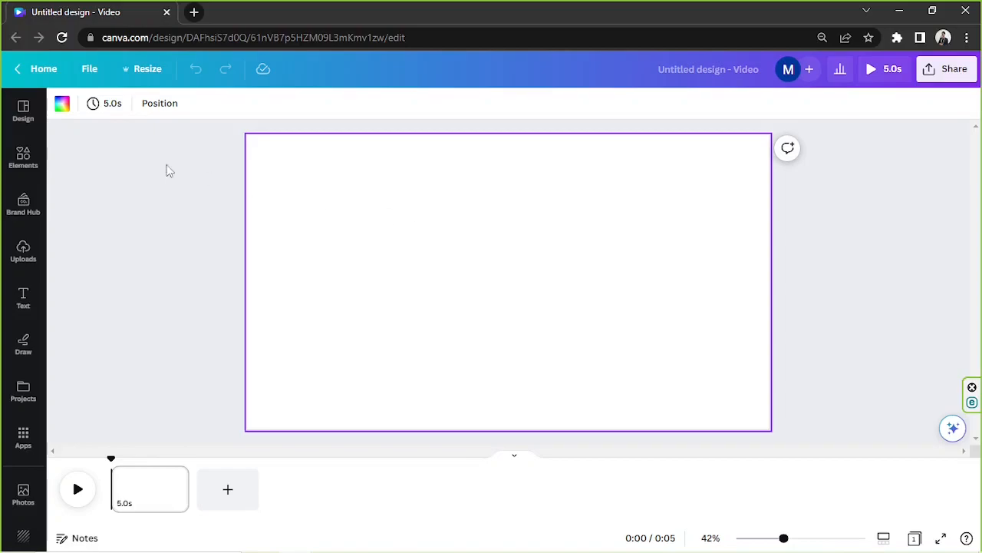
pyautogui.click(24, 249)
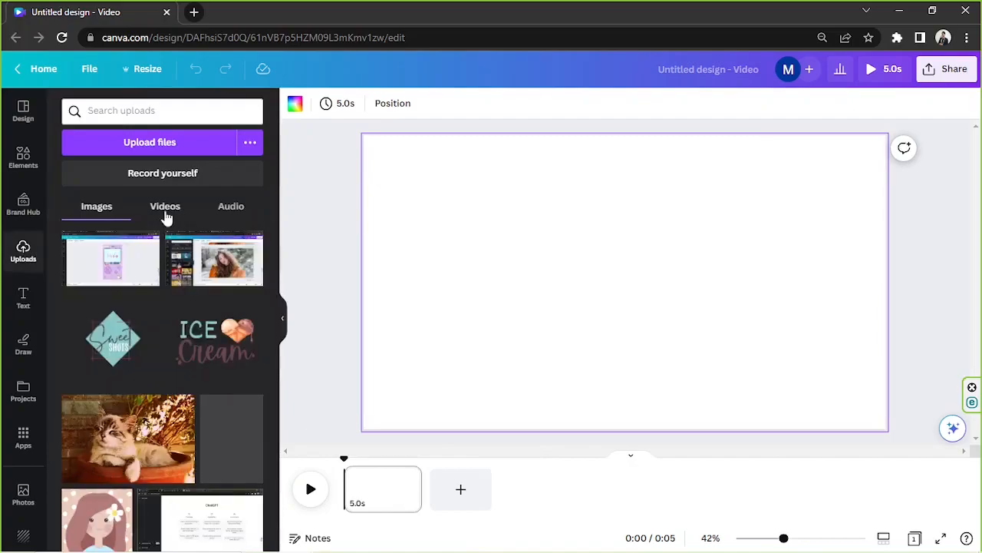
pyautogui.click(166, 212)
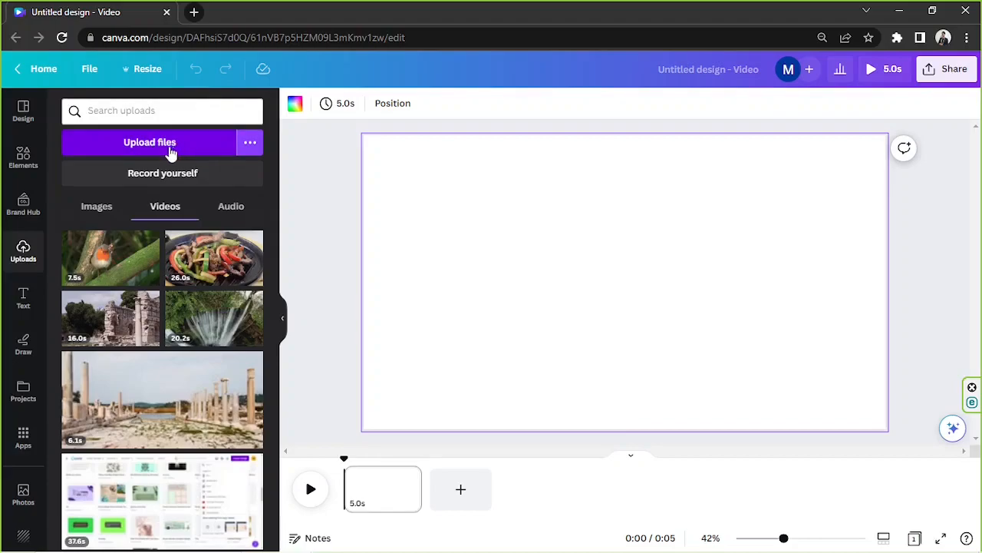
pyautogui.click(102, 271)
pyautogui.moveTo(102, 271); pyautogui.dragTo(384, 254)
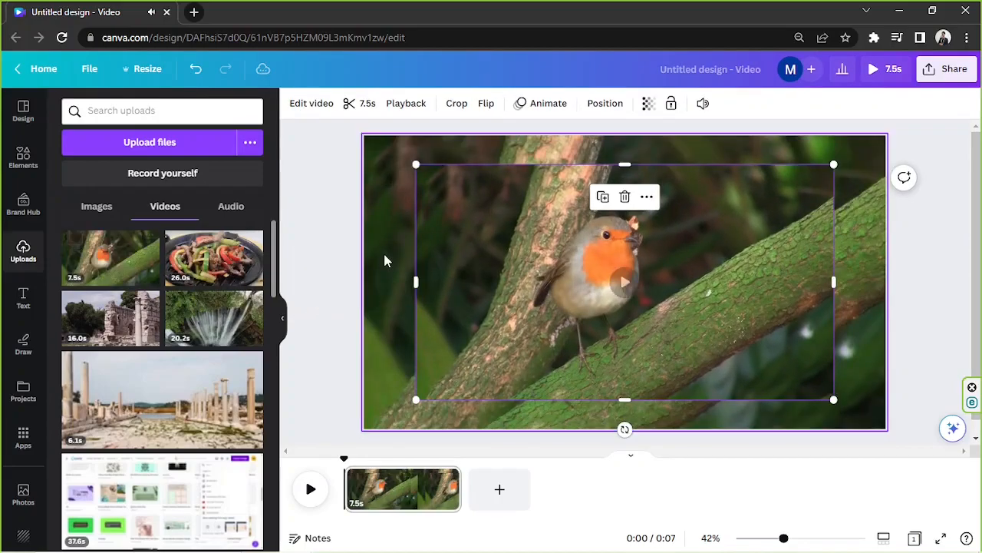
# Set the robin video as the page background, and delete it from the page
pyautogui.moveTo(642, 292); pyautogui.dragTo(732, 238)
pyautogui.click(853, 238)
pyautogui.press('Delete')
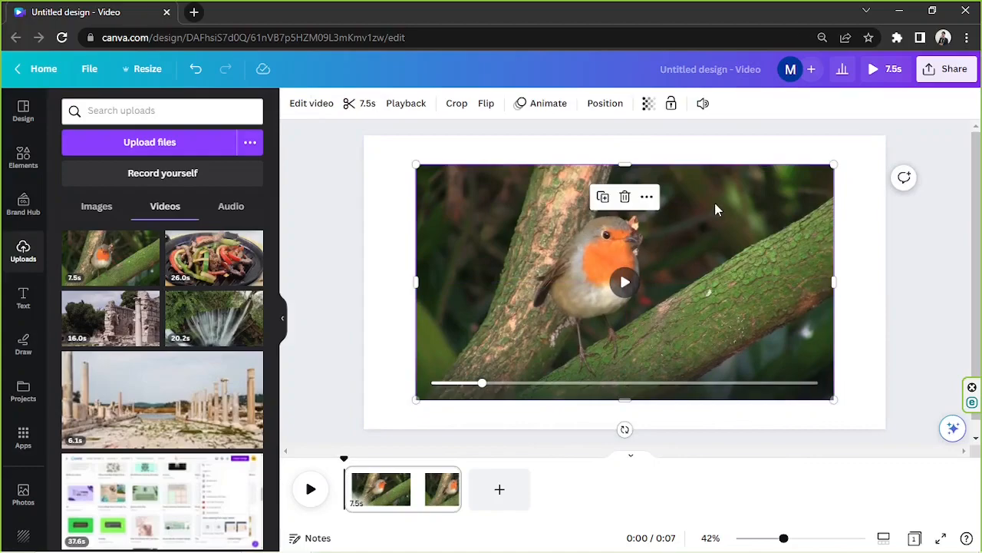
pyautogui.rightClick(716, 210)
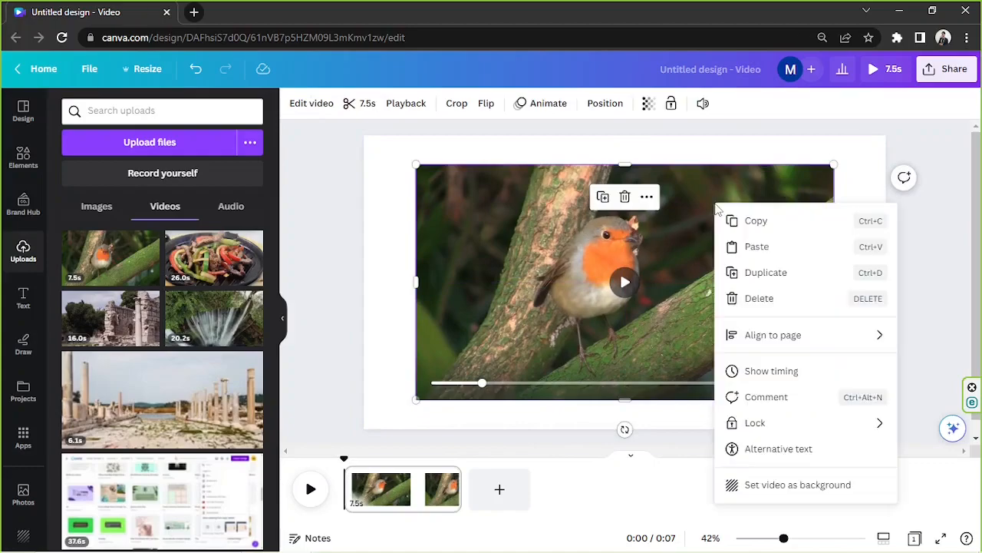
pyautogui.click(772, 486)
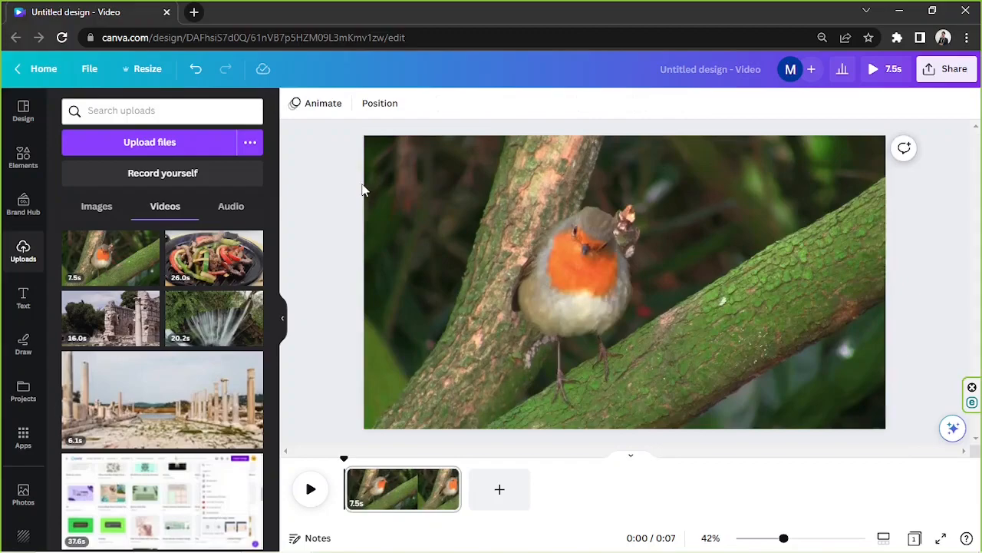
pyautogui.click(548, 238)
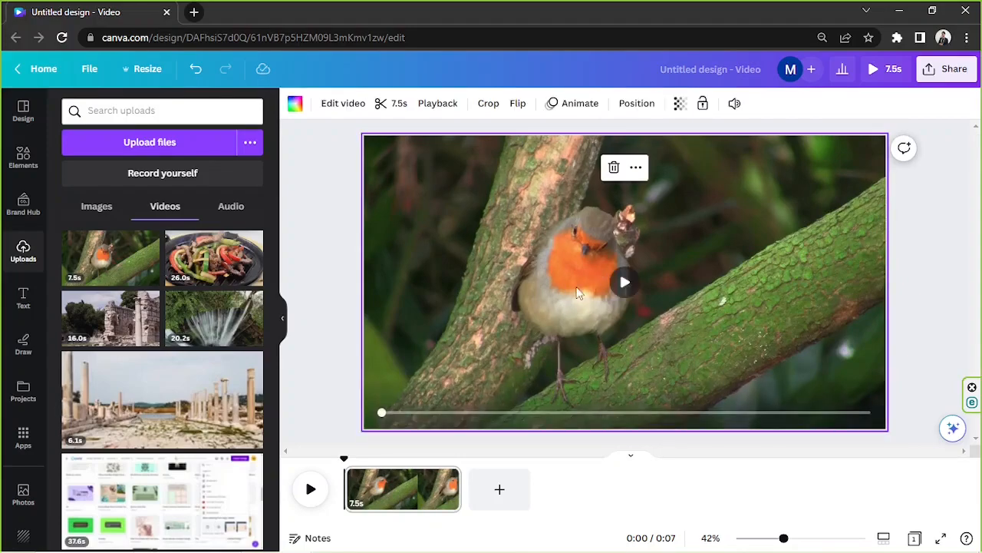
pyautogui.press('Delete')
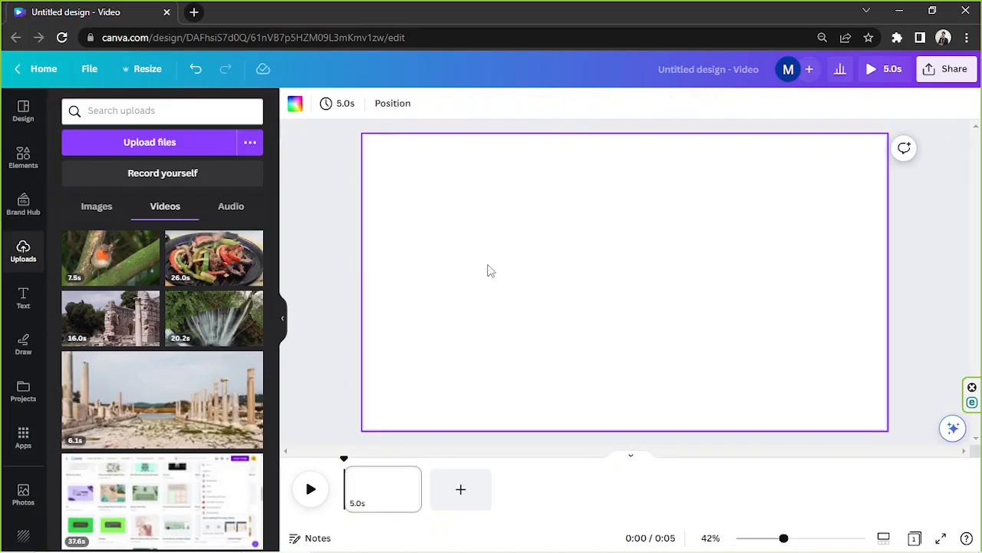
# Search the elements library for "nature" and limit the results to videos
pyautogui.click(28, 161)
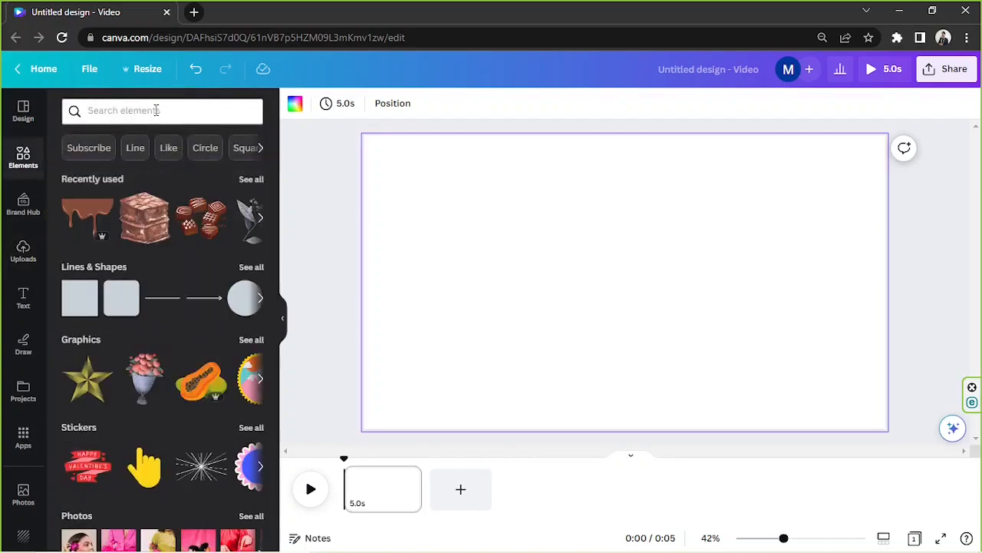
pyautogui.click(154, 111)
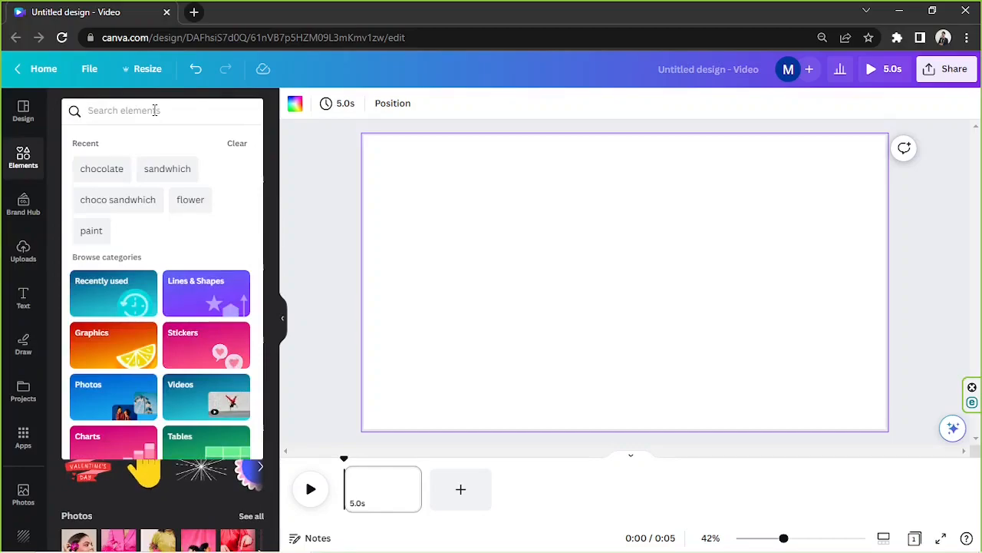
pyautogui.write('nature')
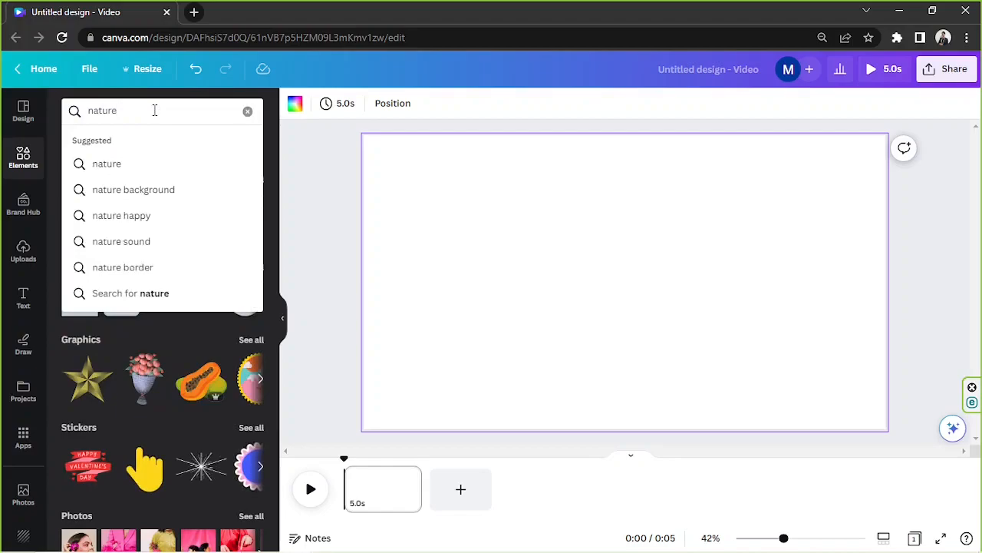
pyautogui.press('Return')
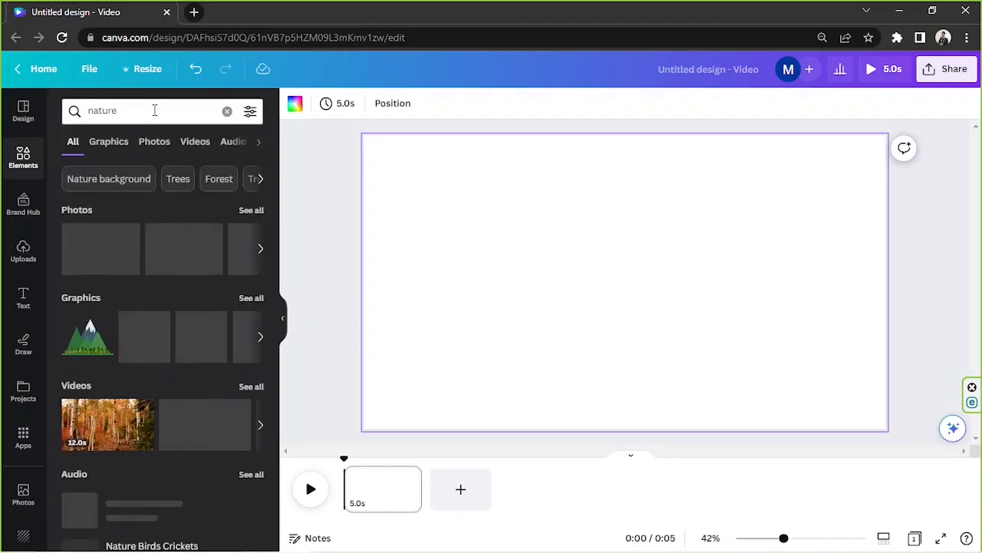
pyautogui.click(196, 144)
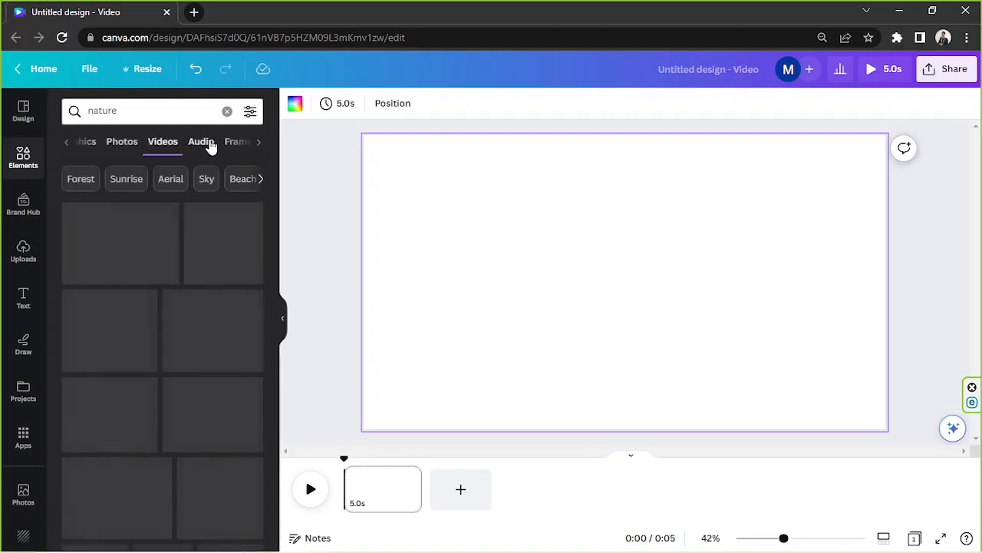
# Add the 21-second Milky Way night-sky video from the nature results to the page
pyautogui.scroll(-10, 255, 196)
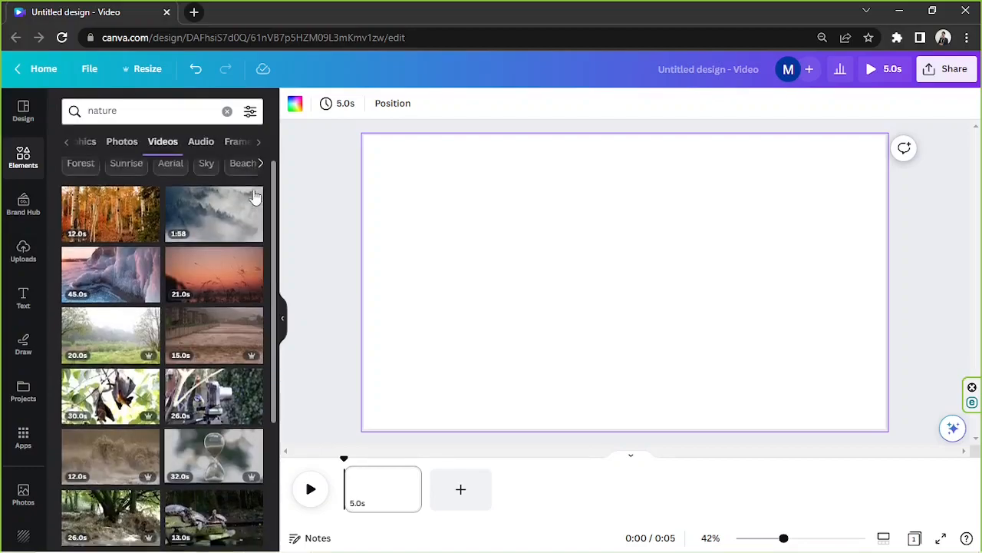
pyautogui.scroll(-5, 252, 192)
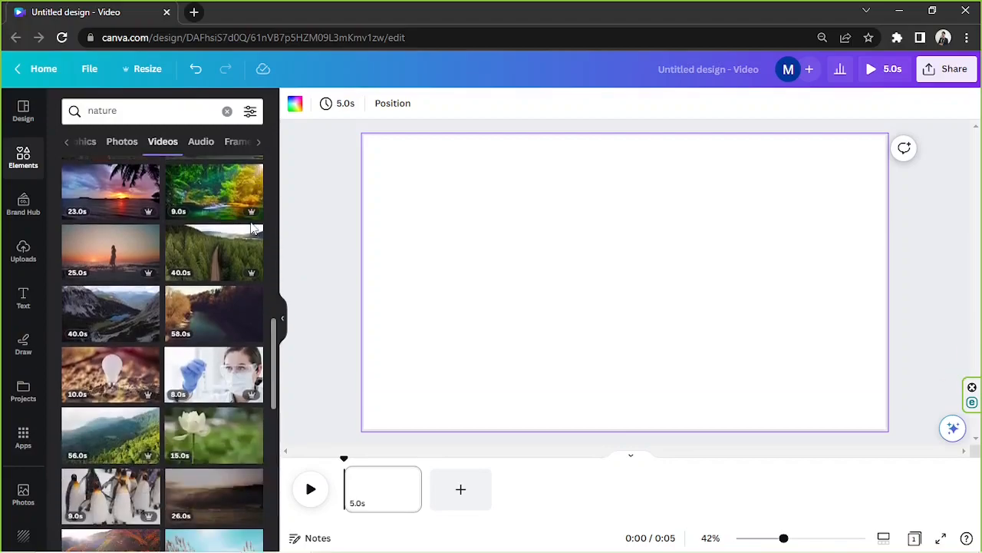
pyautogui.scroll(-5, 255, 230)
pyautogui.scroll(-5, 258, 241)
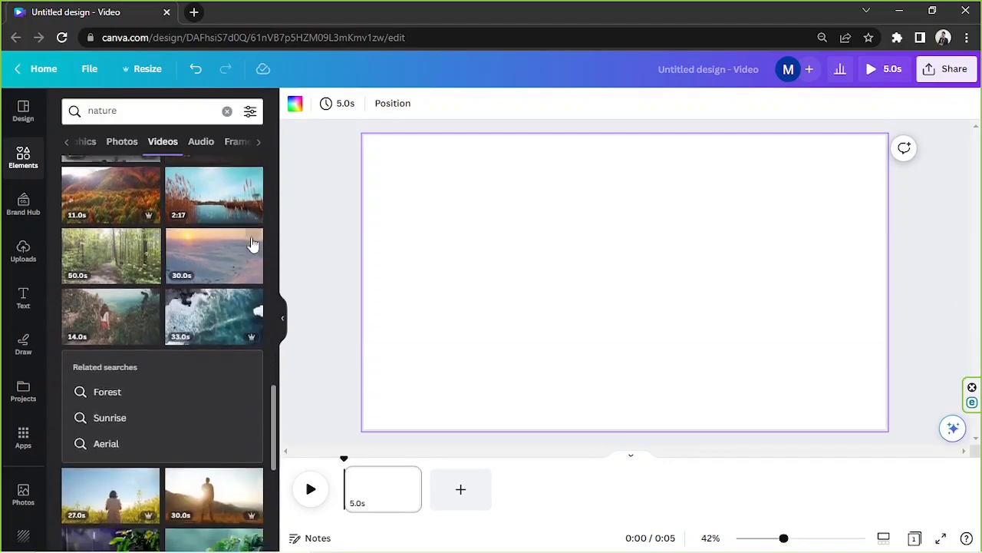
pyautogui.scroll(-5, 250, 246)
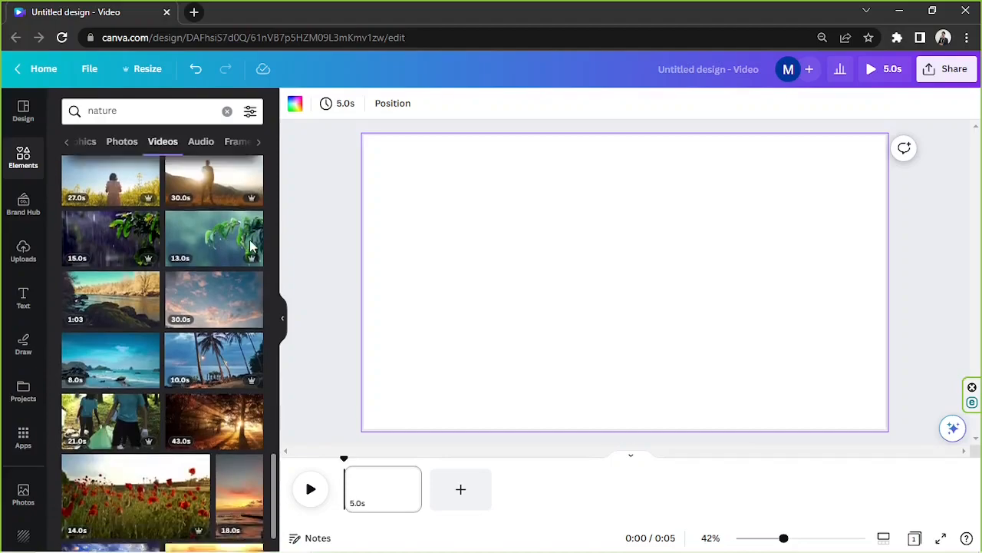
pyautogui.scroll(-5, 250, 245)
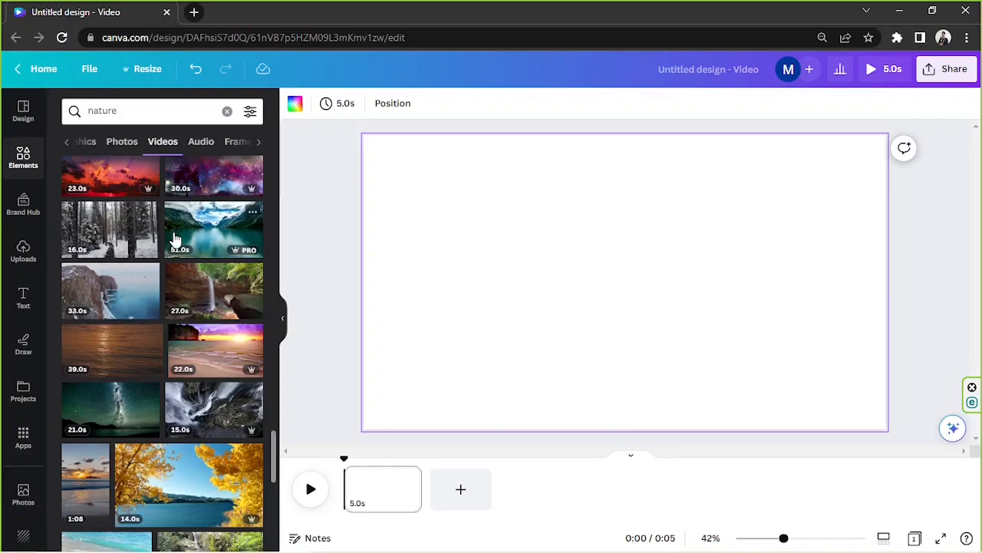
pyautogui.scroll(-2, 154, 254)
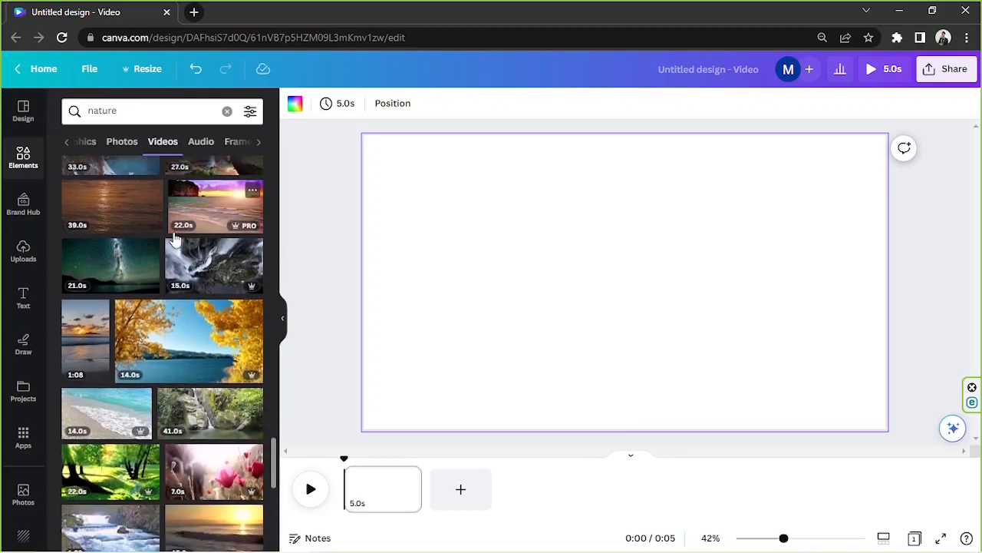
pyautogui.click(105, 268)
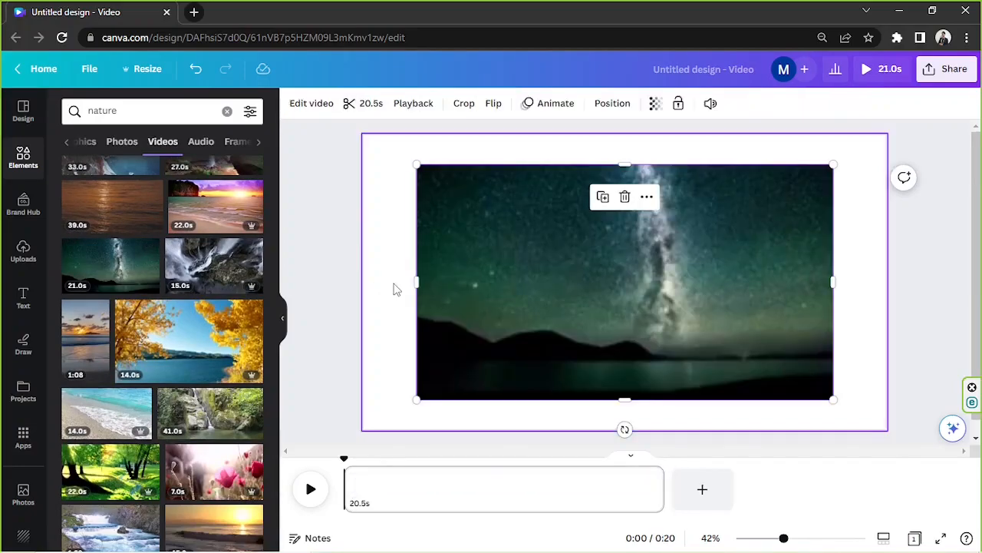
# Set the night-sky video as the page background and collapse the media library
pyautogui.rightClick(582, 287)
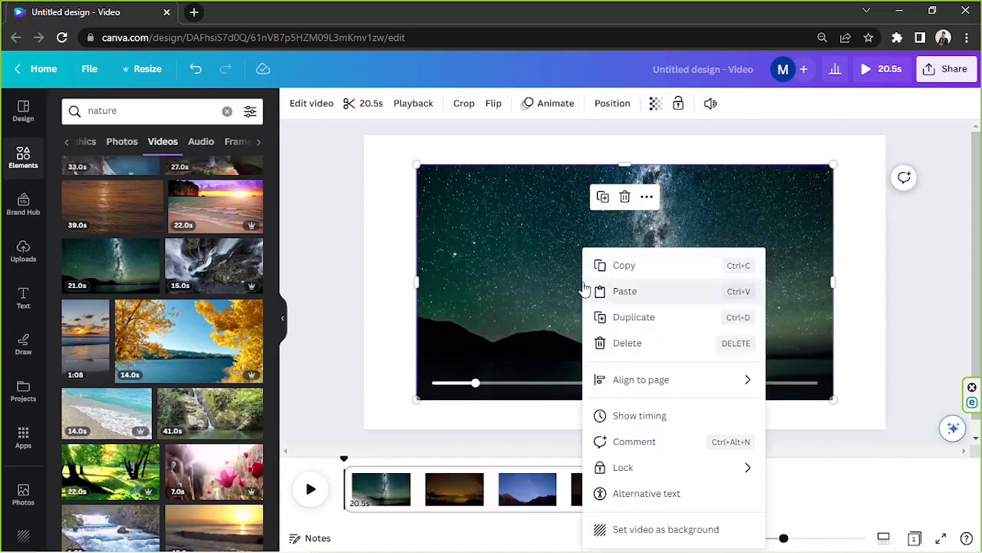
pyautogui.click(637, 529)
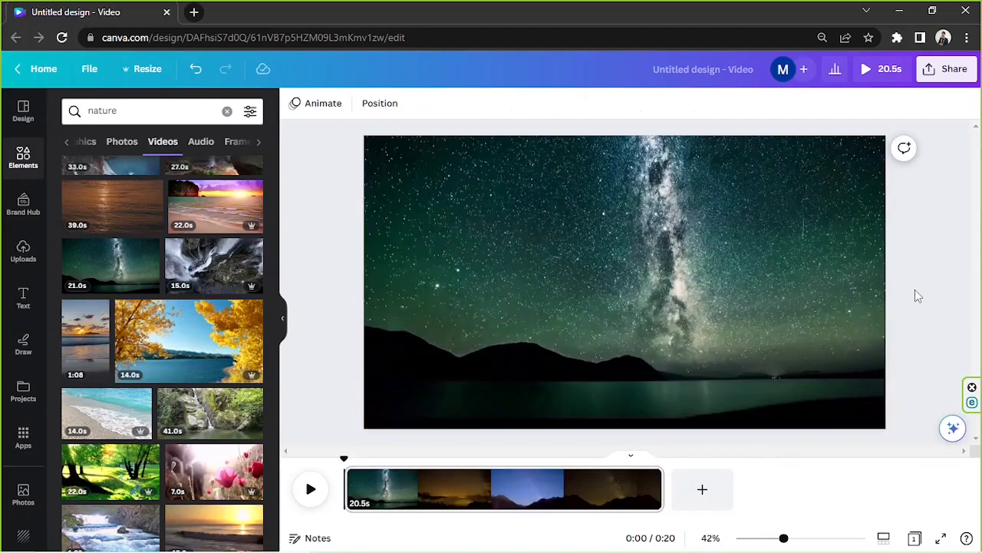
pyautogui.click(281, 320)
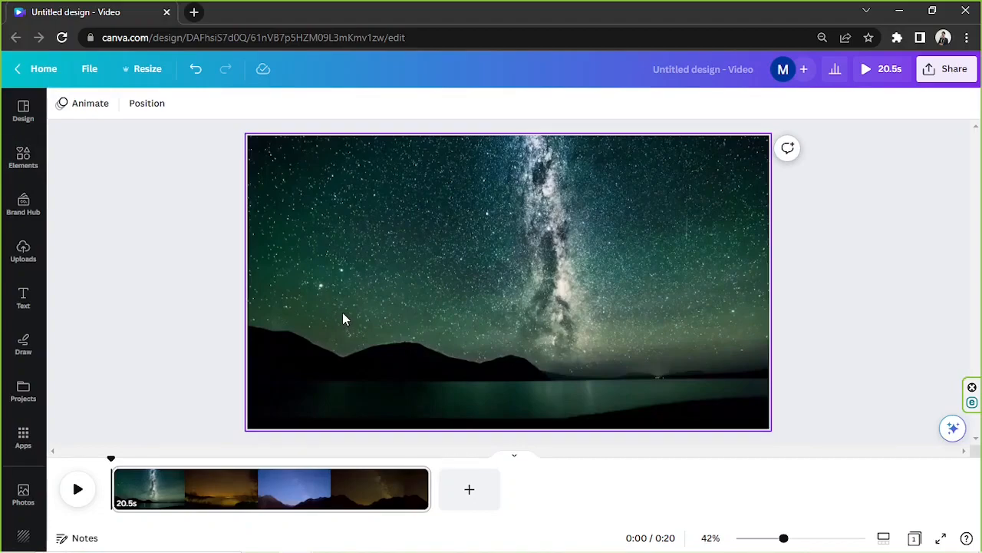
# Open the night-sky video for trimming, pause its playback and set its duration to 5 seconds
pyautogui.click(126, 505)
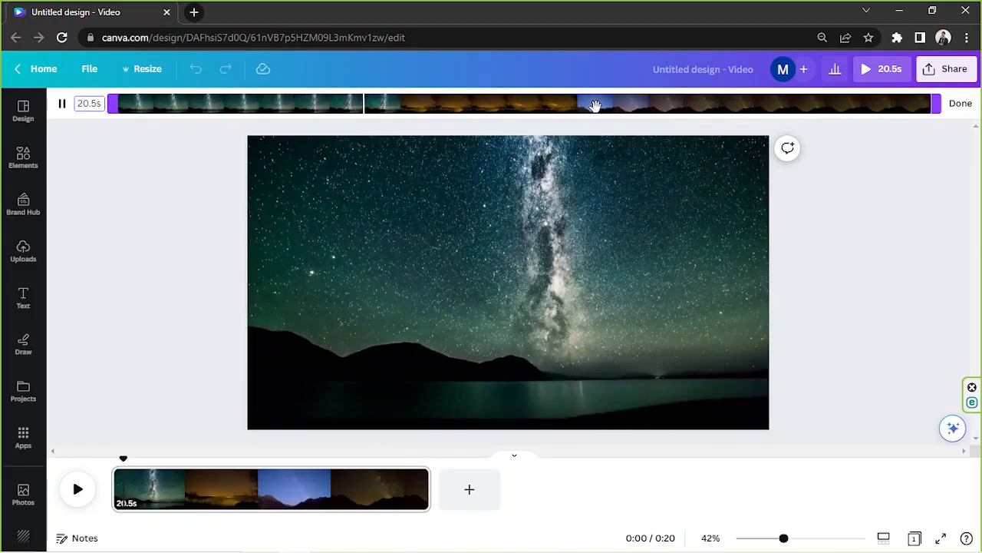
pyautogui.click(63, 103)
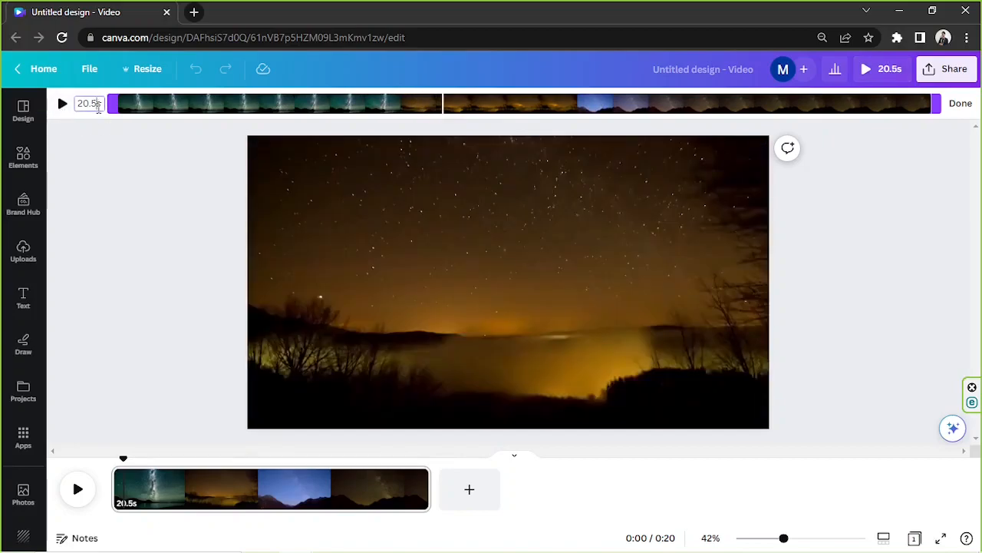
pyautogui.click(94, 106)
pyautogui.write('5')
pyautogui.press('Return')
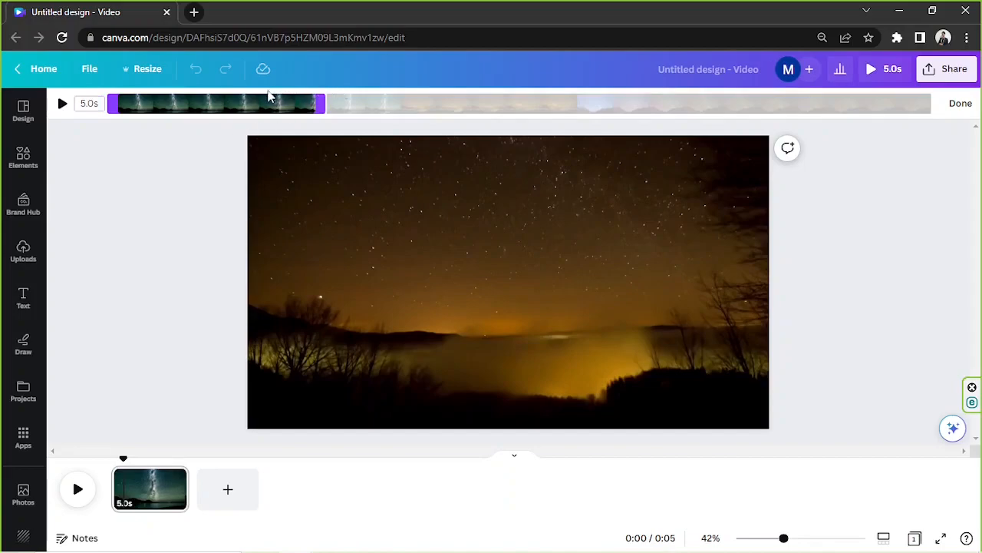
# Trim the end of the night-sky video to a duration of 3.0 seconds and apply the trim
pyautogui.moveTo(218, 109); pyautogui.dragTo(146, 103)
pyautogui.moveTo(235, 104); pyautogui.dragTo(187, 97)
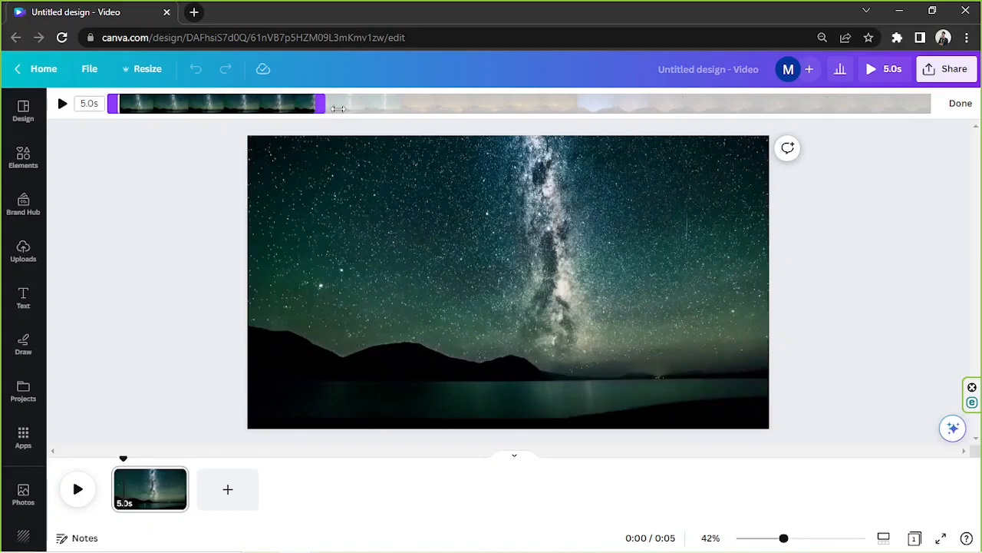
pyautogui.moveTo(323, 105); pyautogui.dragTo(243, 102)
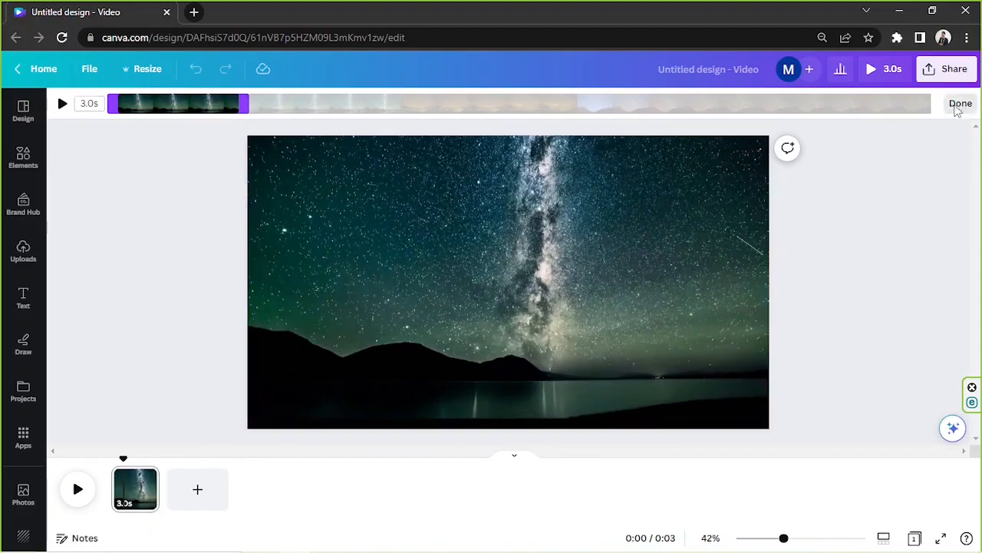
pyautogui.click(957, 106)
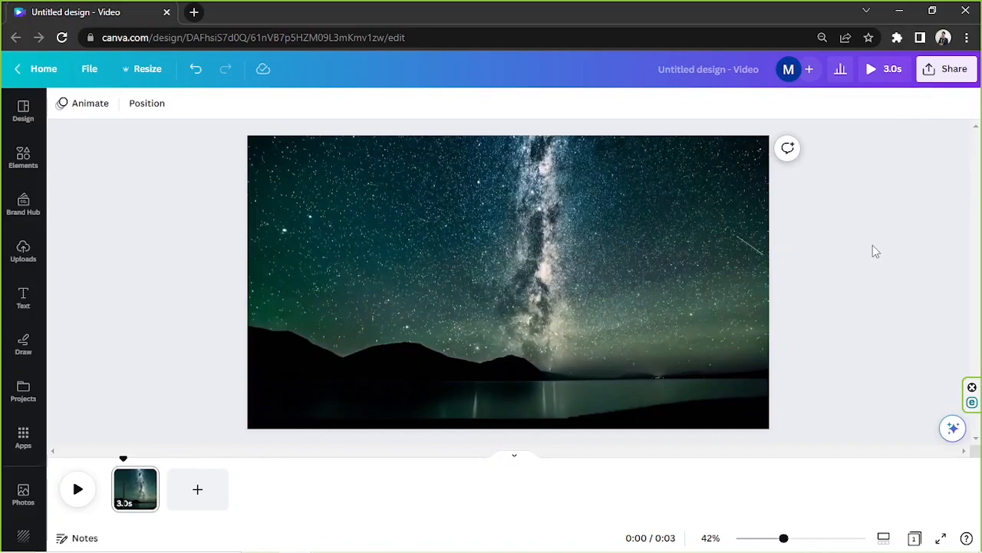
# Add a new blank page after the night-sky clip in the timeline
pyautogui.click(647, 325)
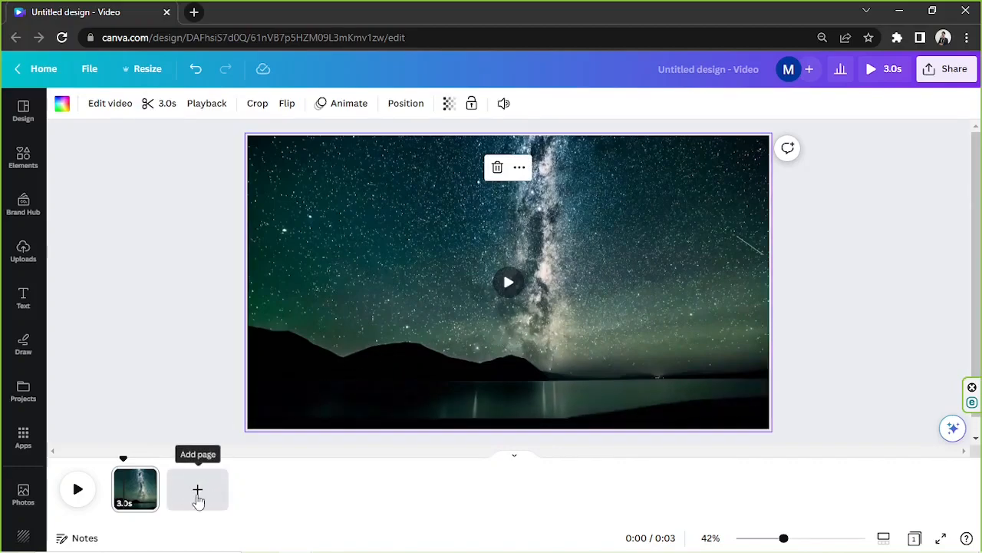
pyautogui.click(197, 496)
pyautogui.moveTo(203, 187); pyautogui.dragTo(832, 430)
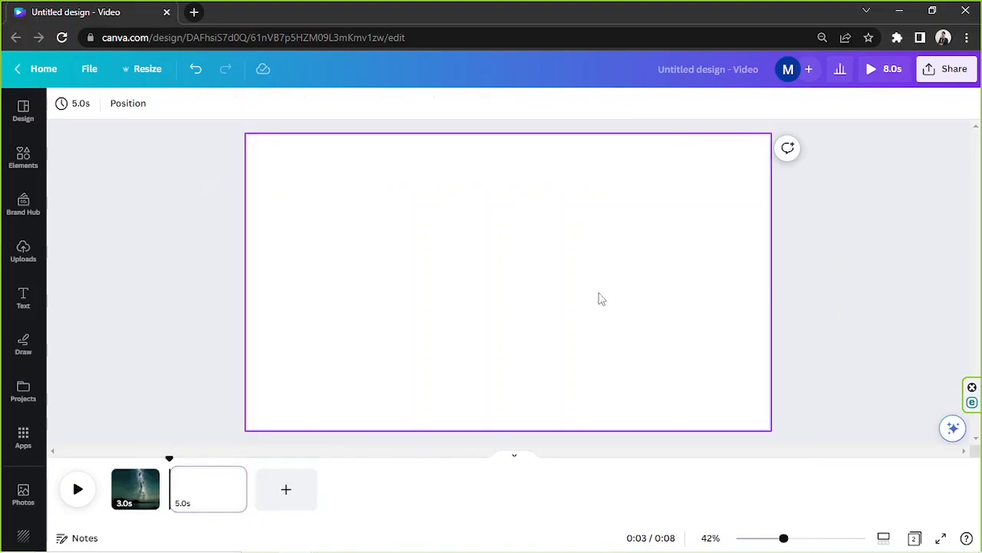
# Add the 1:00 video of mountains above orange clouds from the nature video results to the blank page and set it as background
pyautogui.click(23, 252)
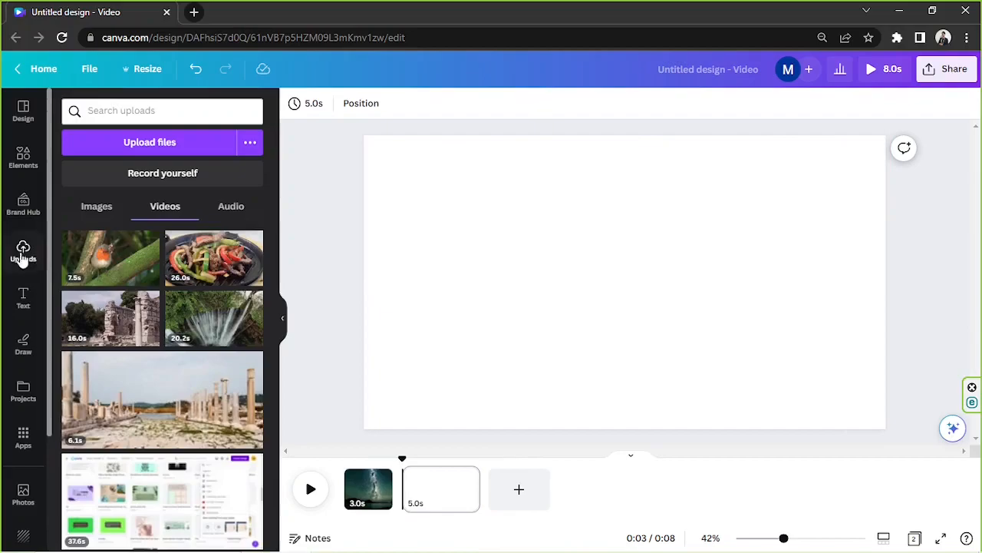
pyautogui.click(29, 161)
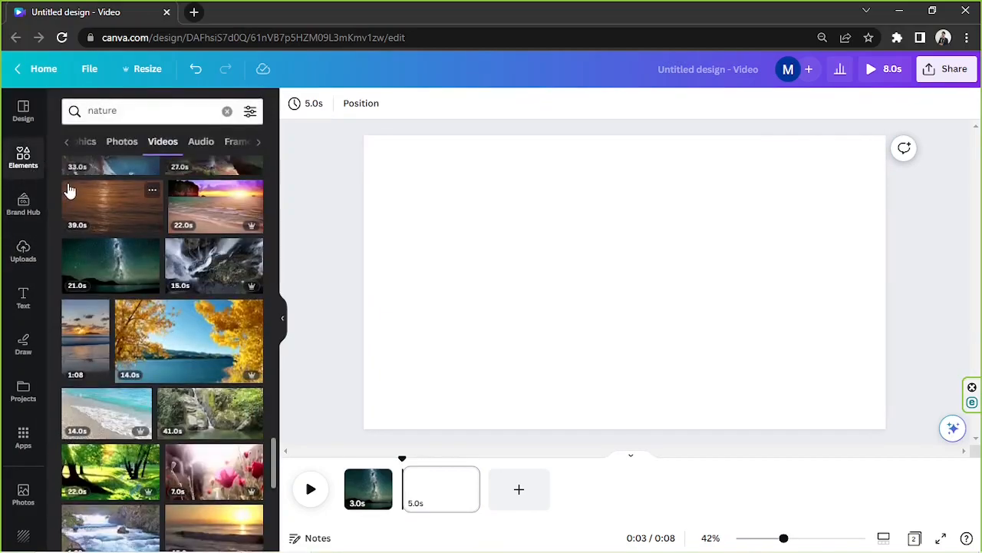
pyautogui.scroll(-2, 104, 176)
pyautogui.scroll(-4, 123, 176)
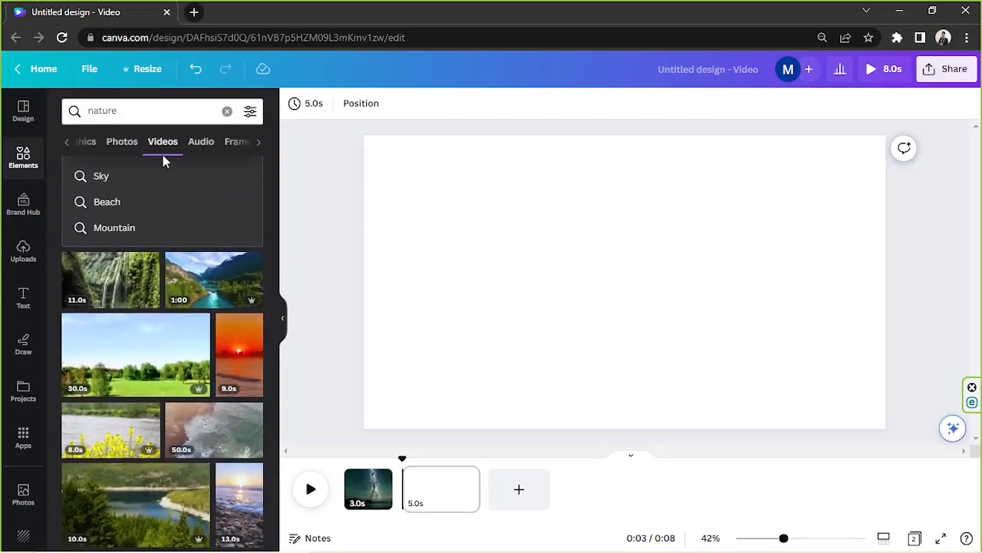
pyautogui.scroll(-5, 178, 307)
pyautogui.scroll(-2, 178, 307)
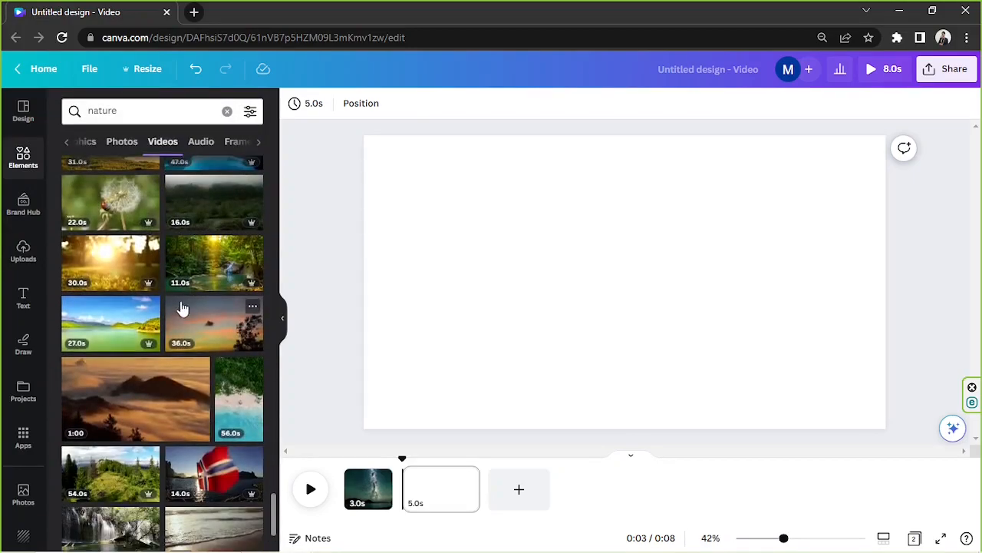
pyautogui.scroll(-1, 181, 258)
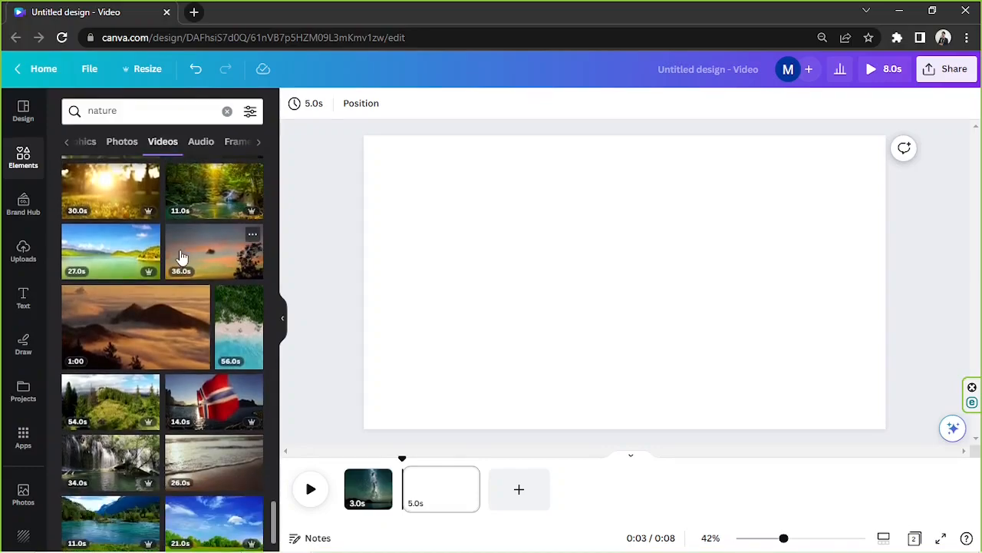
pyautogui.click(133, 326)
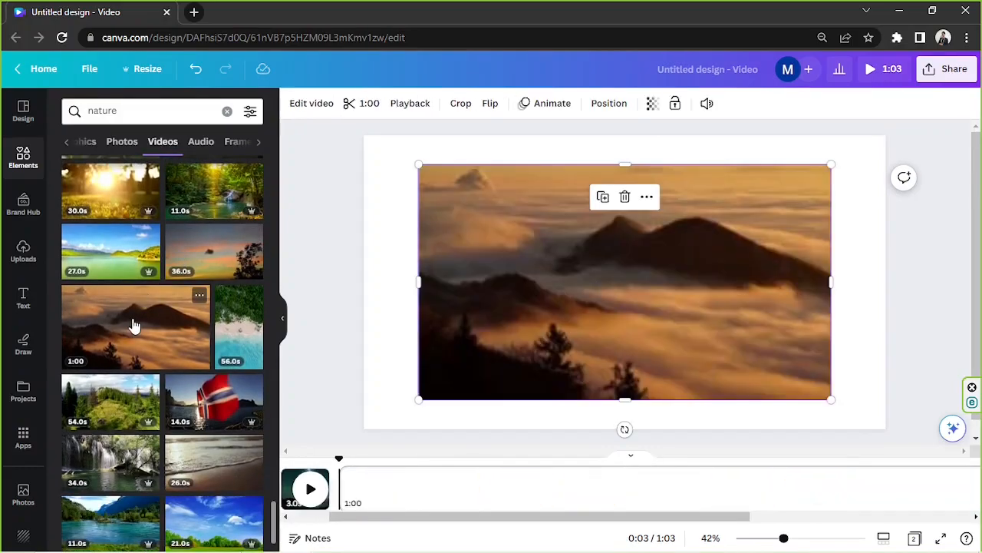
pyautogui.rightClick(516, 288)
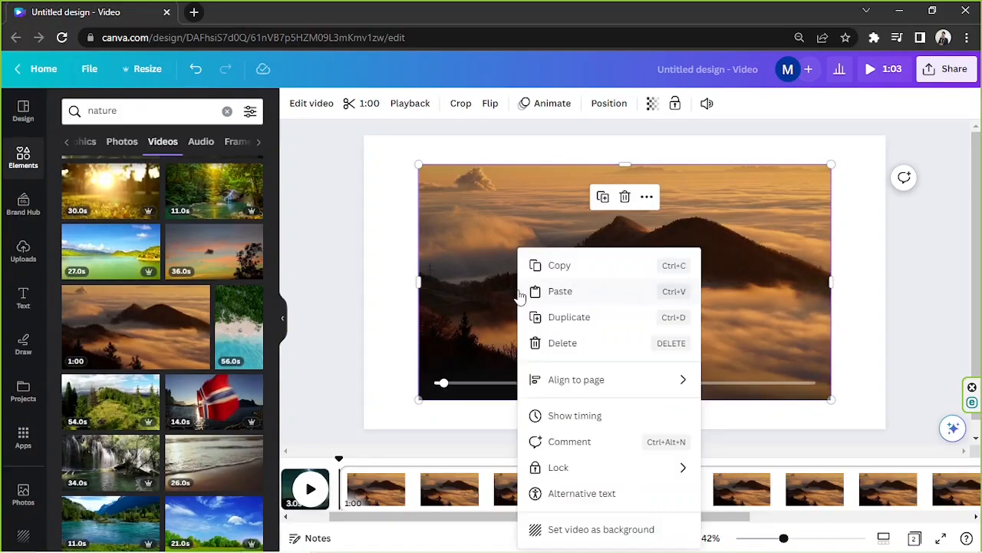
pyautogui.click(582, 529)
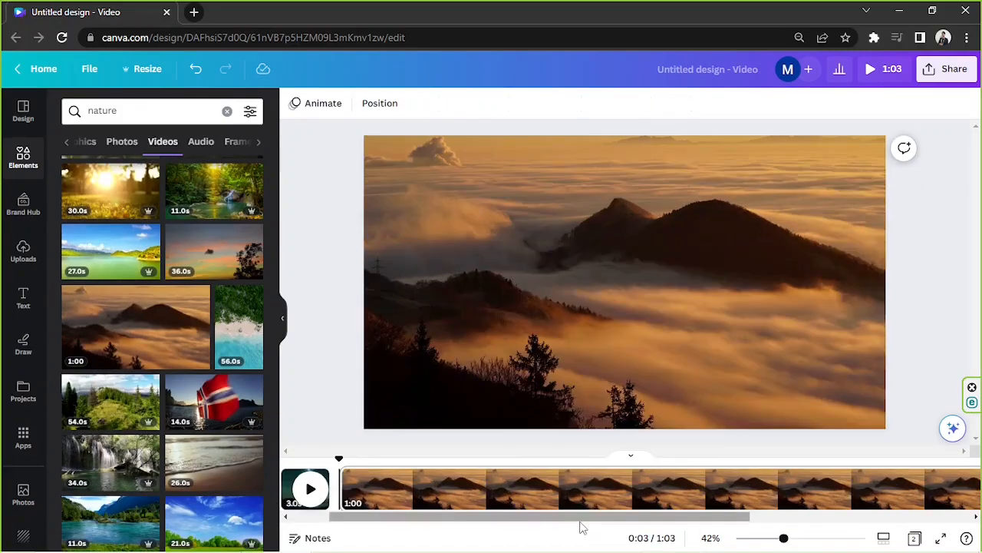
# Open the cloudy mountain video for trimming and shorten its end to a duration of 2.5 seconds
pyautogui.click(351, 507)
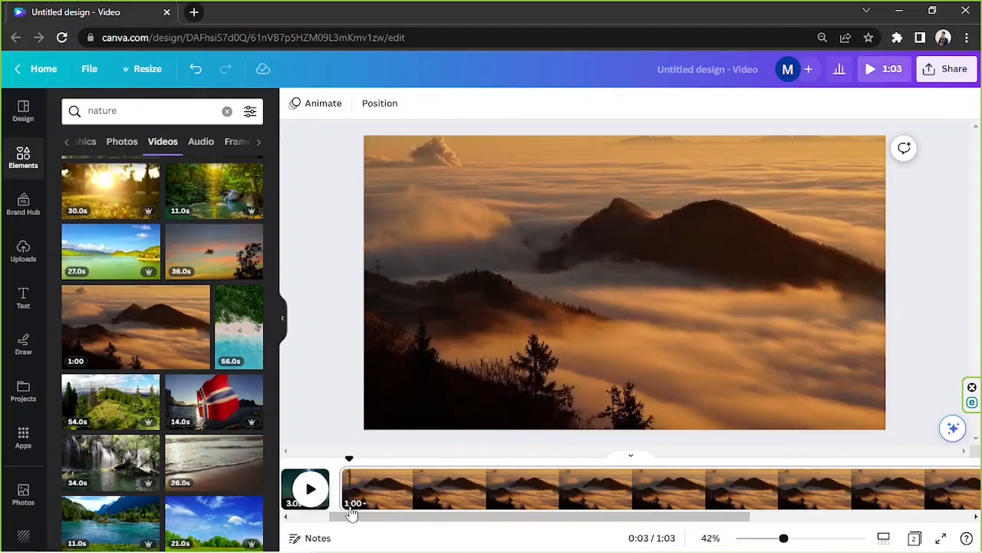
pyautogui.click(351, 514)
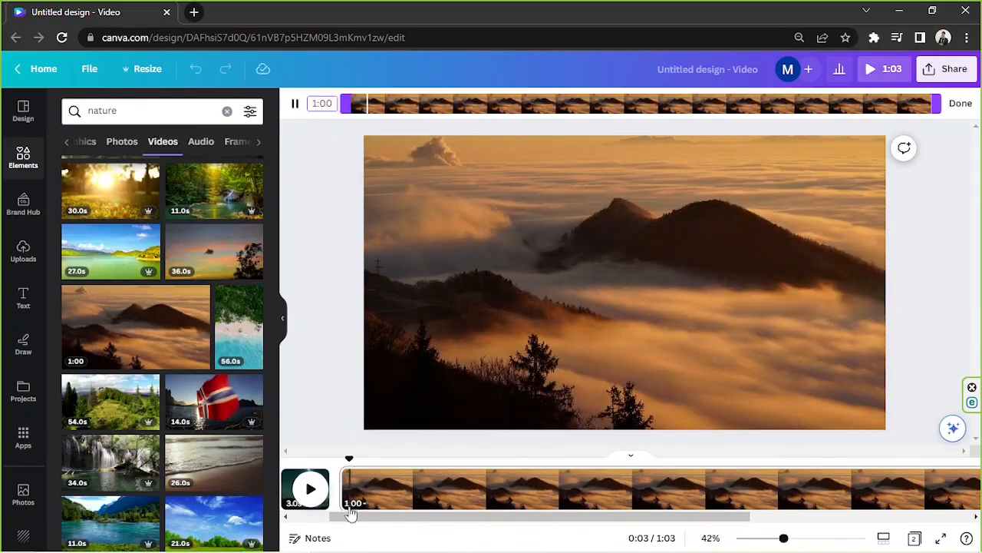
pyautogui.moveTo(935, 106); pyautogui.dragTo(377, 108)
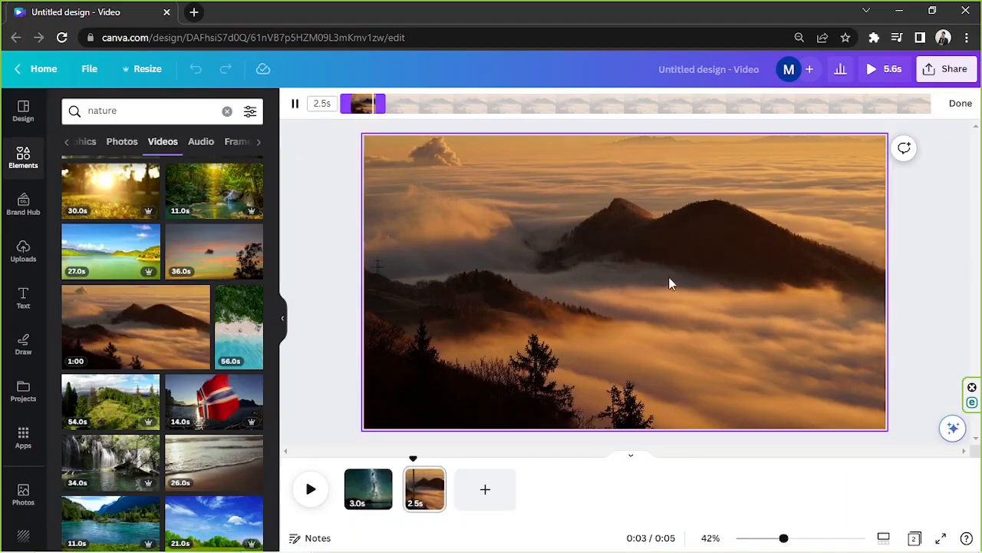
# Shift the 2.5-second trim selection to a later part of the mountain video, apply the trim and deselect the video
pyautogui.click(358, 109)
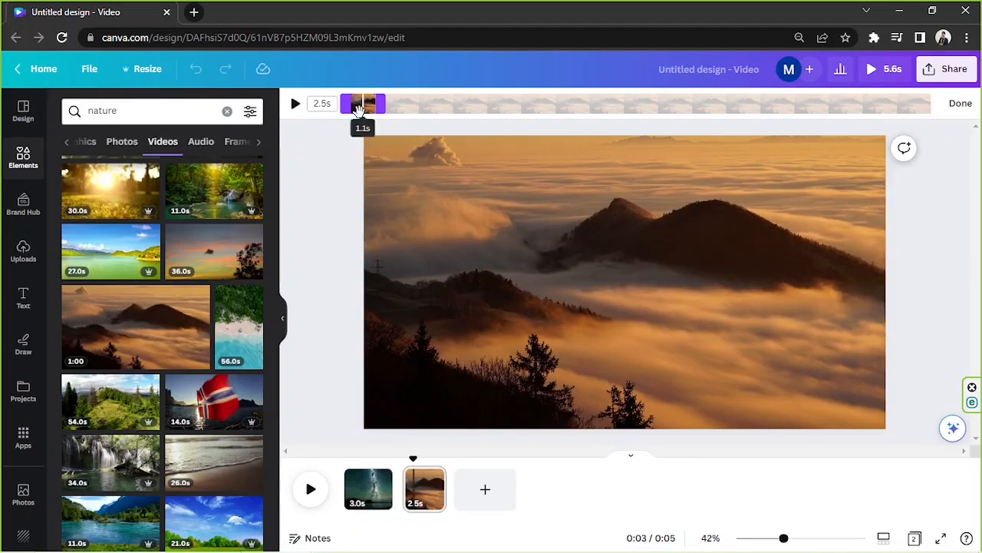
pyautogui.click(364, 103)
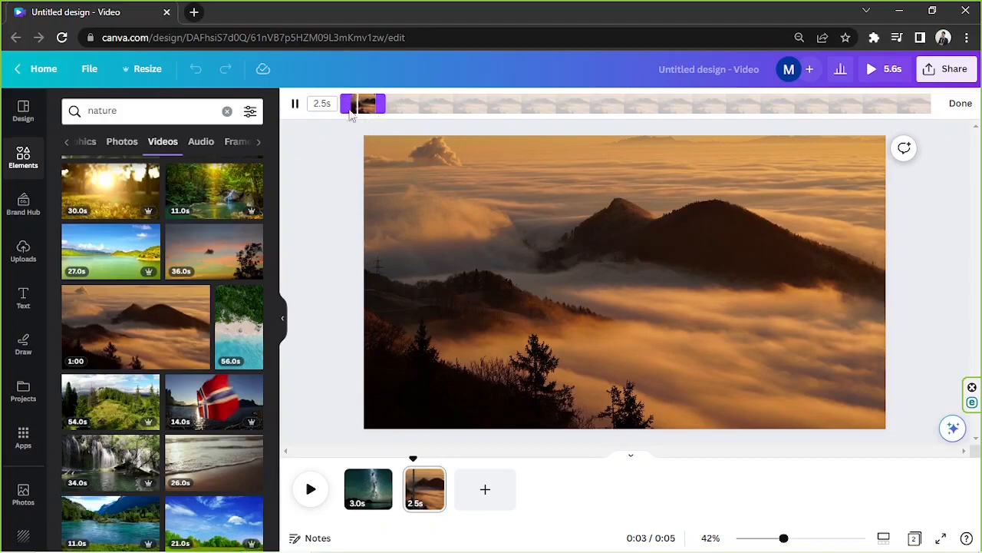
pyautogui.click(355, 107)
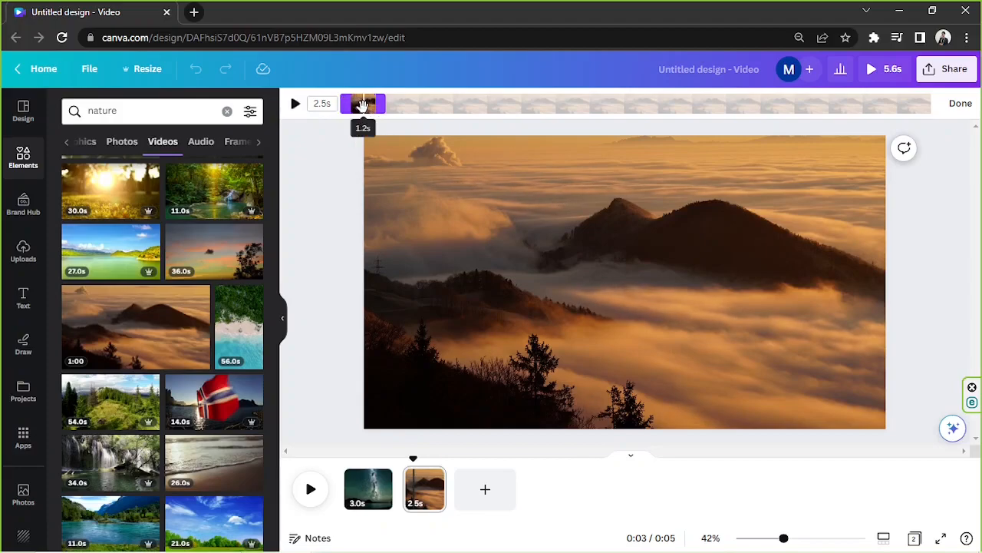
pyautogui.moveTo(367, 108); pyautogui.dragTo(659, 110)
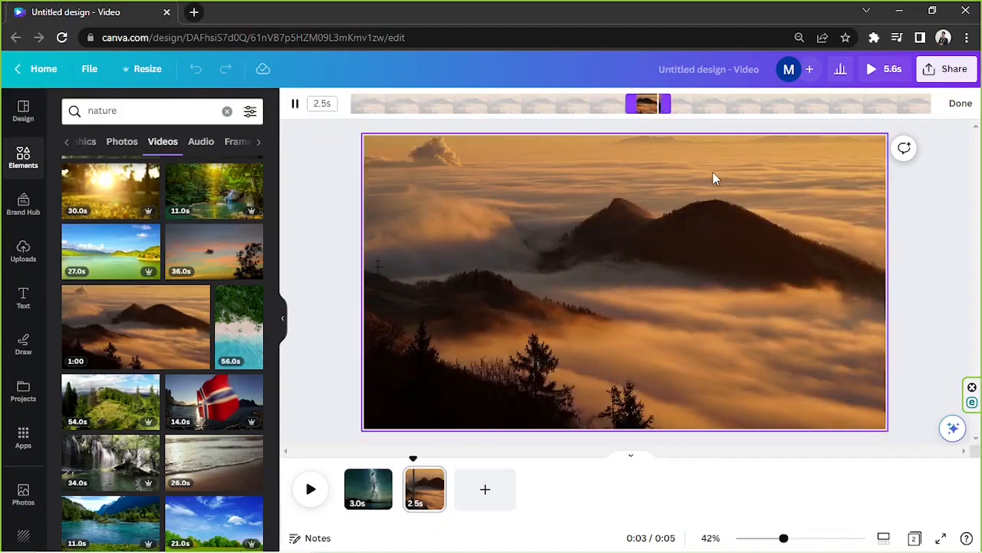
pyautogui.click(961, 104)
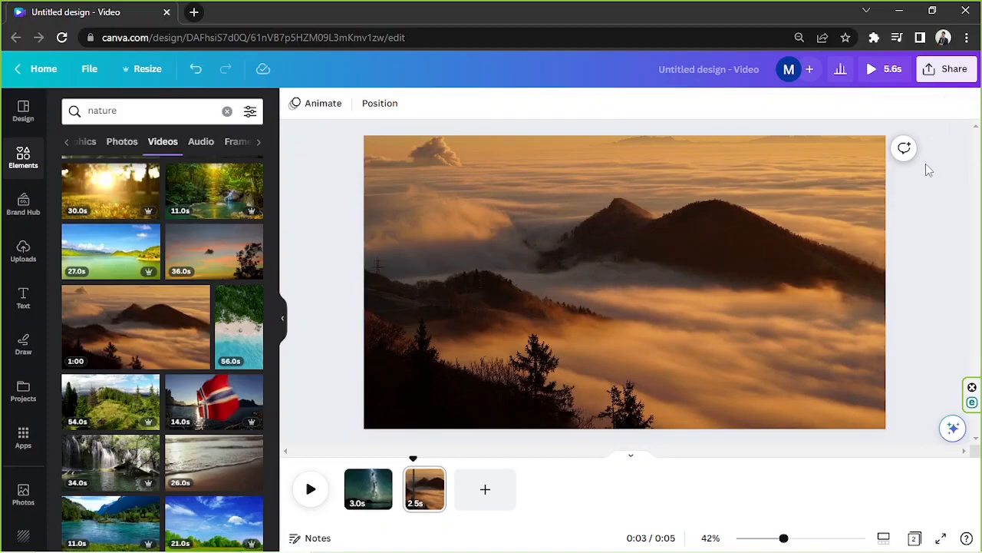
pyautogui.click(766, 239)
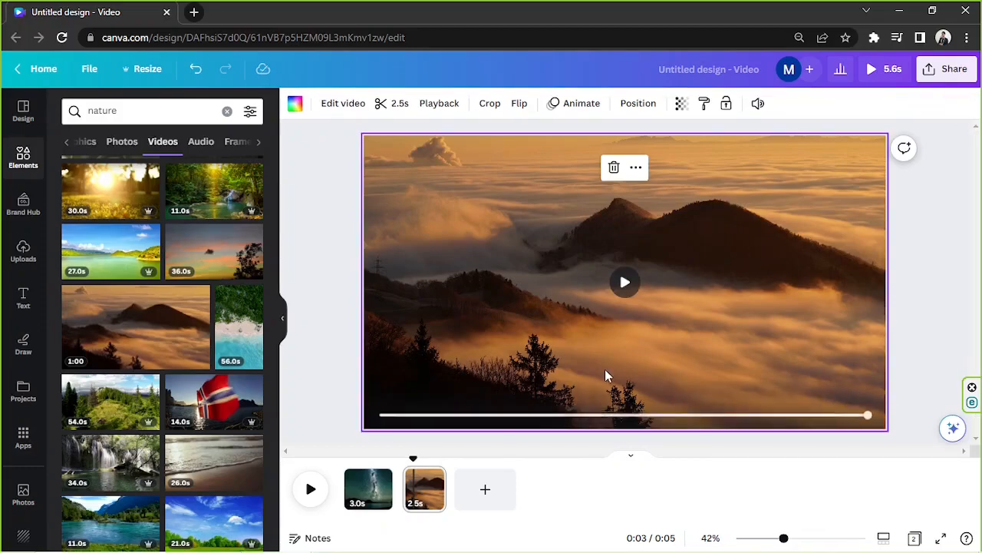
pyautogui.click(308, 397)
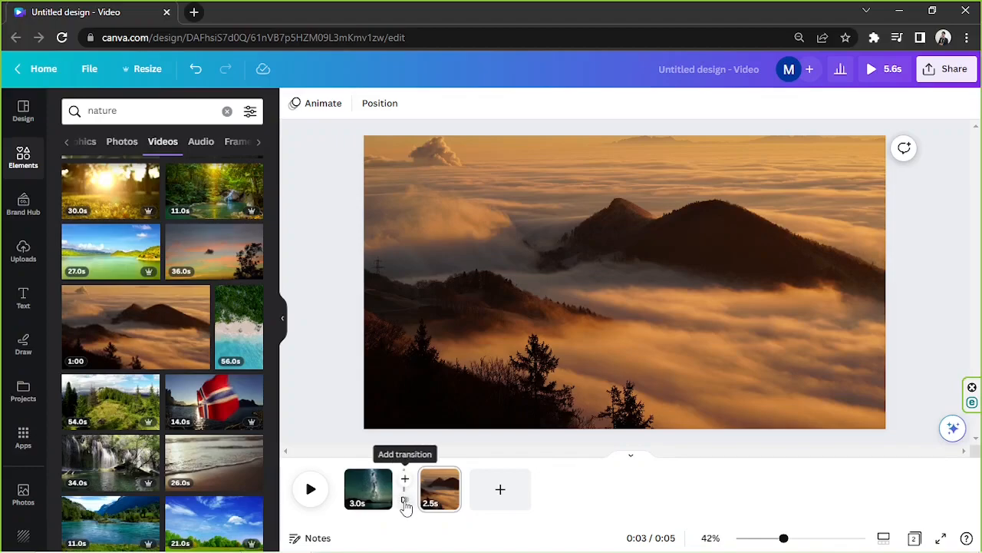
# Add a transition between the two clips, trying Dissolve, Slide, Circle Wipe, Color Wipe and Line Wipe
pyautogui.click(401, 512)
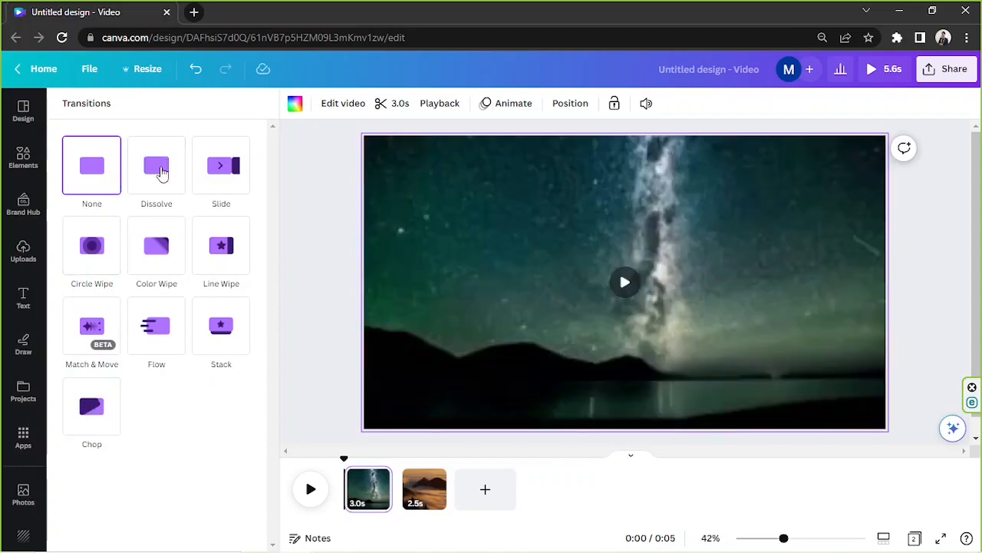
pyautogui.click(159, 170)
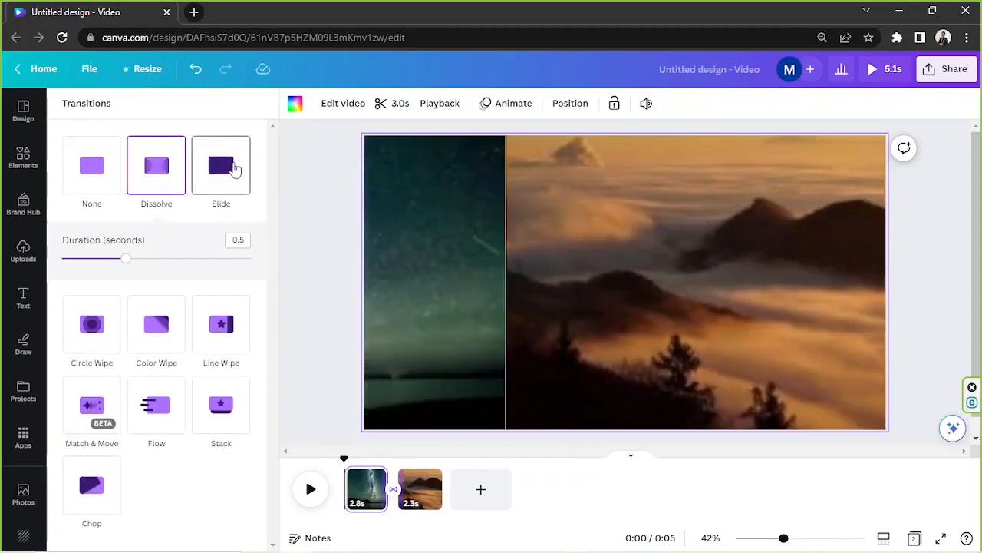
pyautogui.click(232, 169)
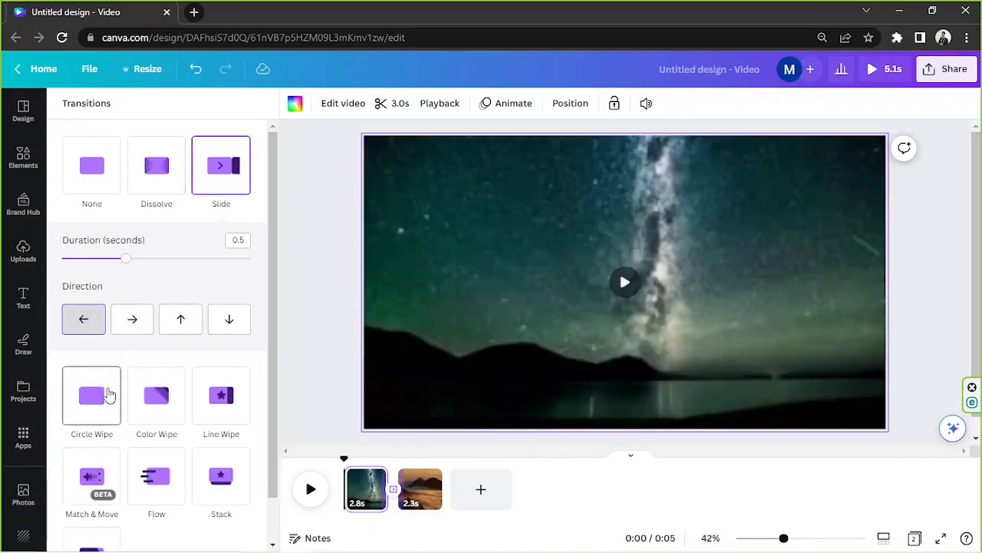
pyautogui.click(109, 395)
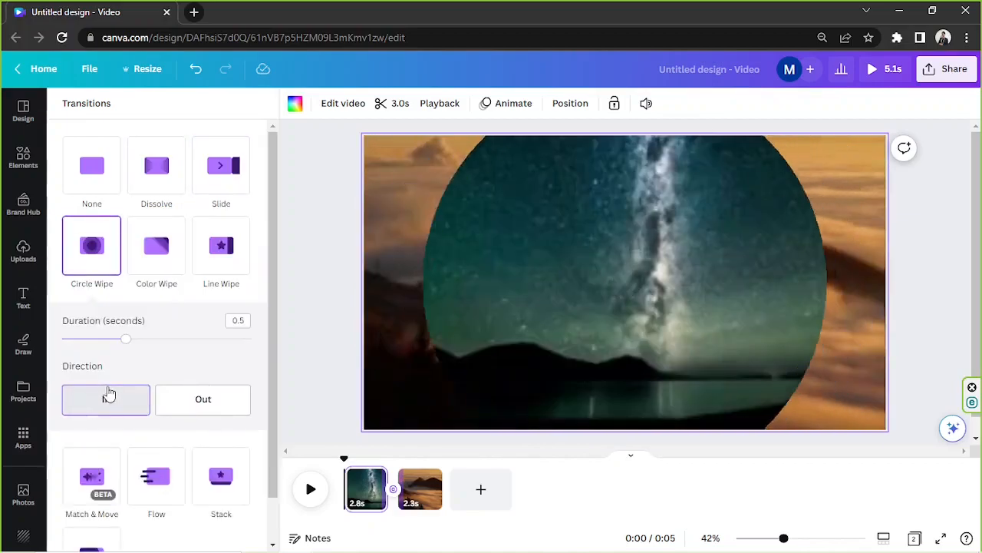
pyautogui.click(153, 251)
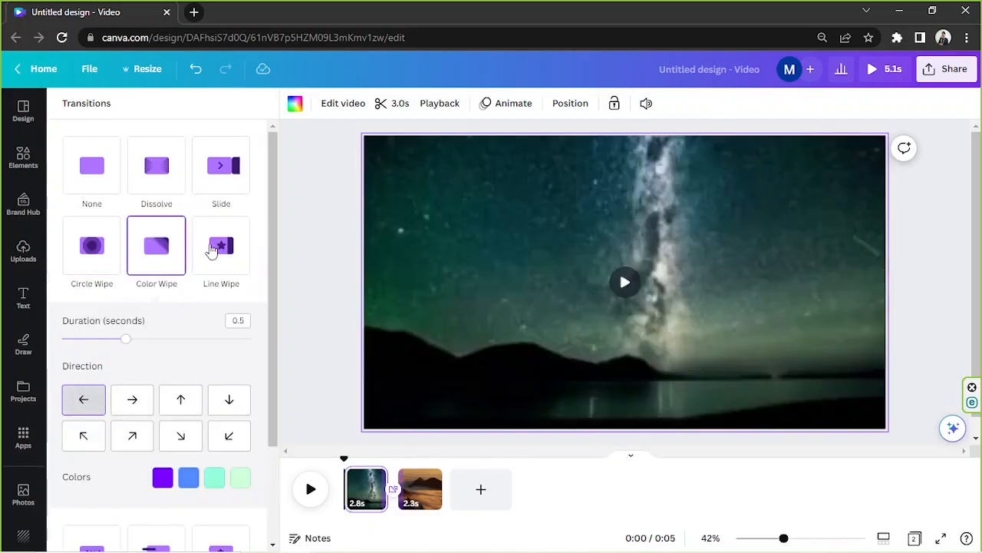
pyautogui.click(217, 249)
pyautogui.scroll(-1, 218, 251)
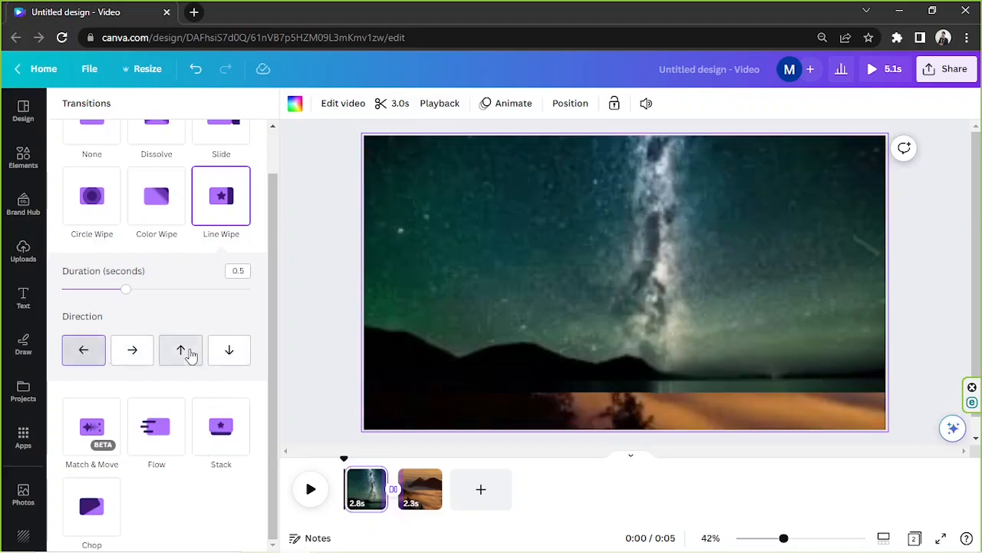
pyautogui.scroll(2, 181, 333)
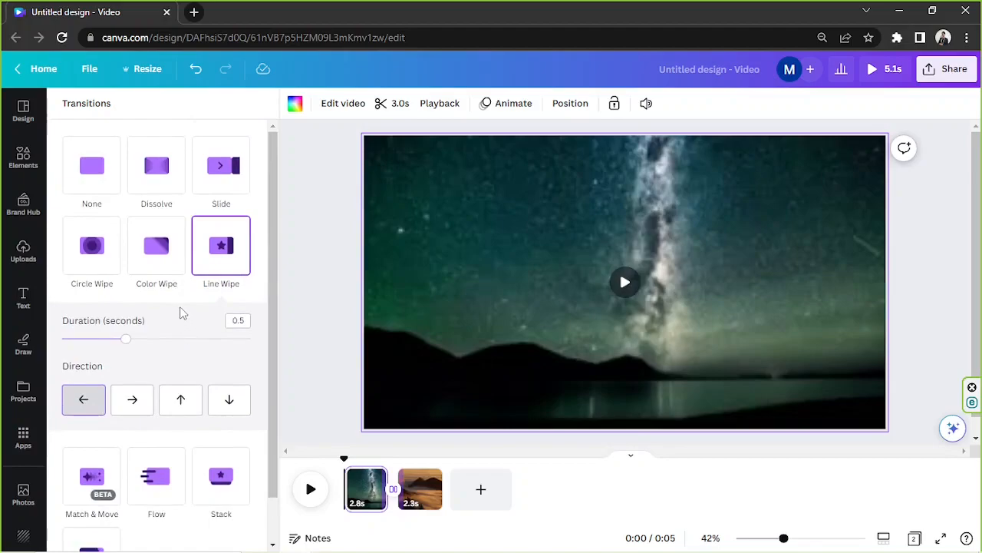
# Change the transition between the night-sky and mountain clips to Color Wipe and look through its options
pyautogui.click(158, 261)
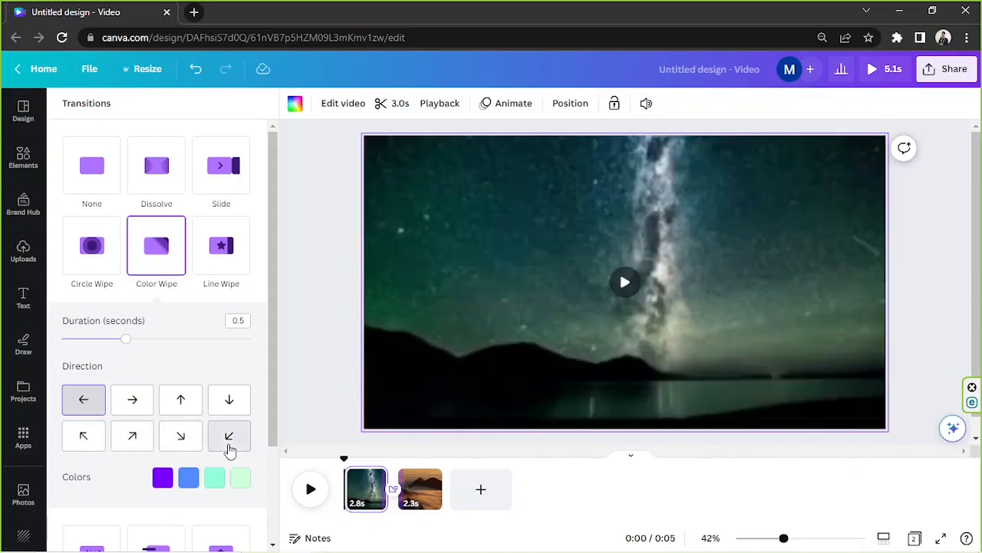
pyautogui.scroll(-2, 223, 433)
pyautogui.scroll(2, 211, 395)
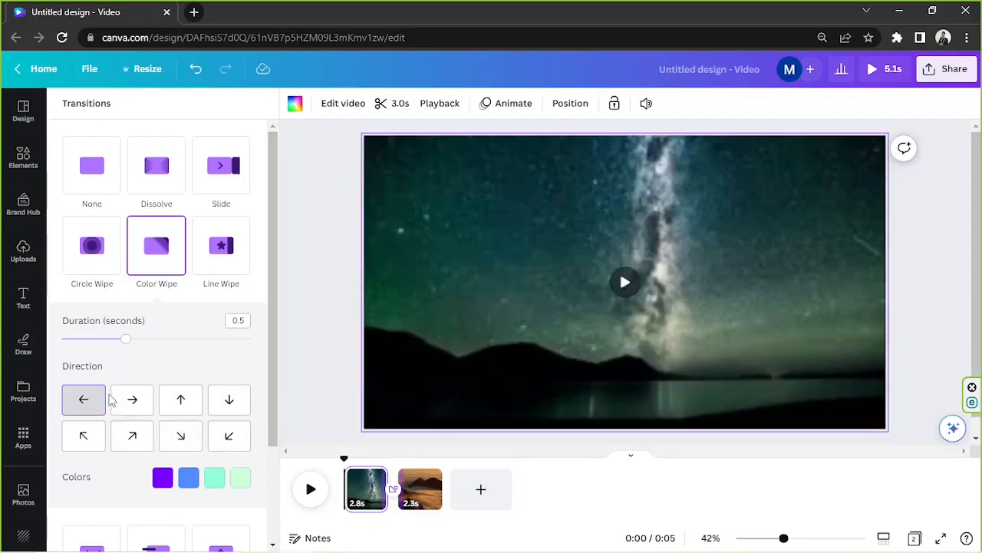
# Set the first color of the Color Wipe transition to black and its second color to dark gray
pyautogui.click(164, 477)
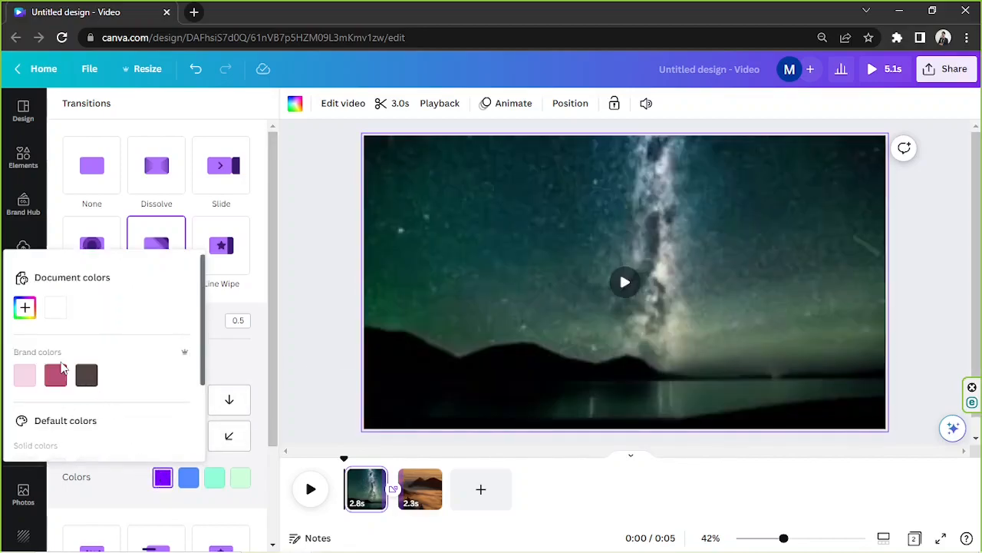
pyautogui.scroll(-3, 88, 369)
pyautogui.click(25, 348)
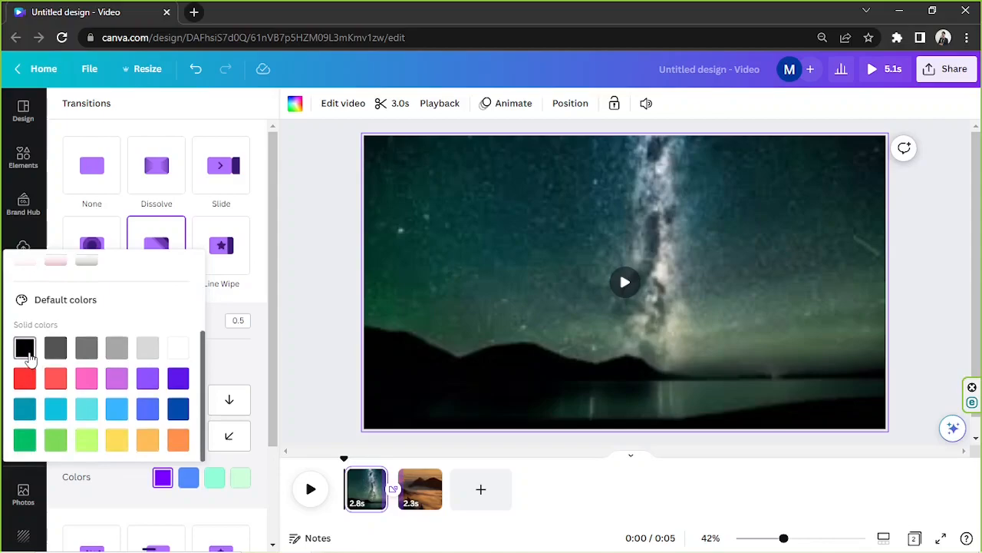
pyautogui.click(189, 476)
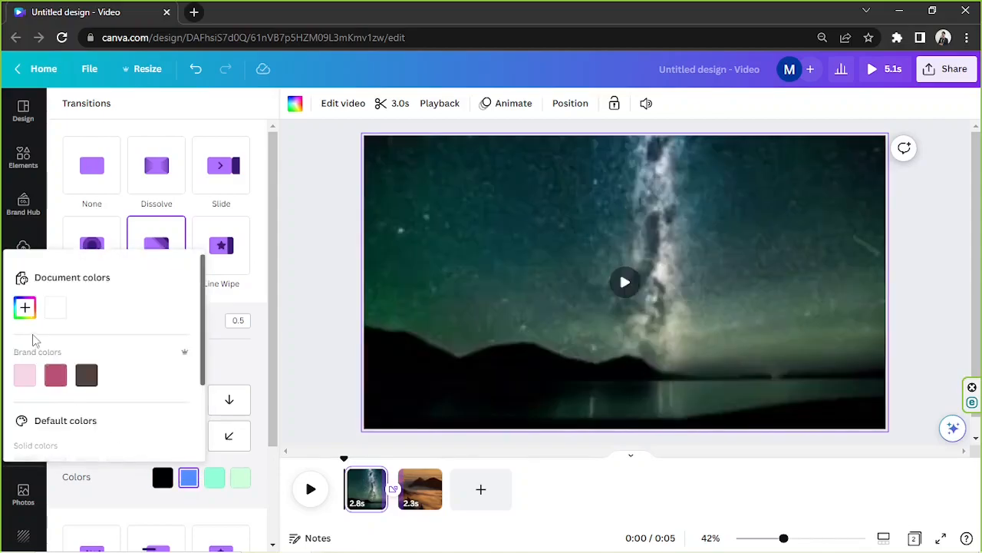
pyautogui.scroll(-2, 35, 340)
pyautogui.click(56, 394)
# Set the third color of the Color Wipe transition to the medium gray default solid color
pyautogui.click(211, 477)
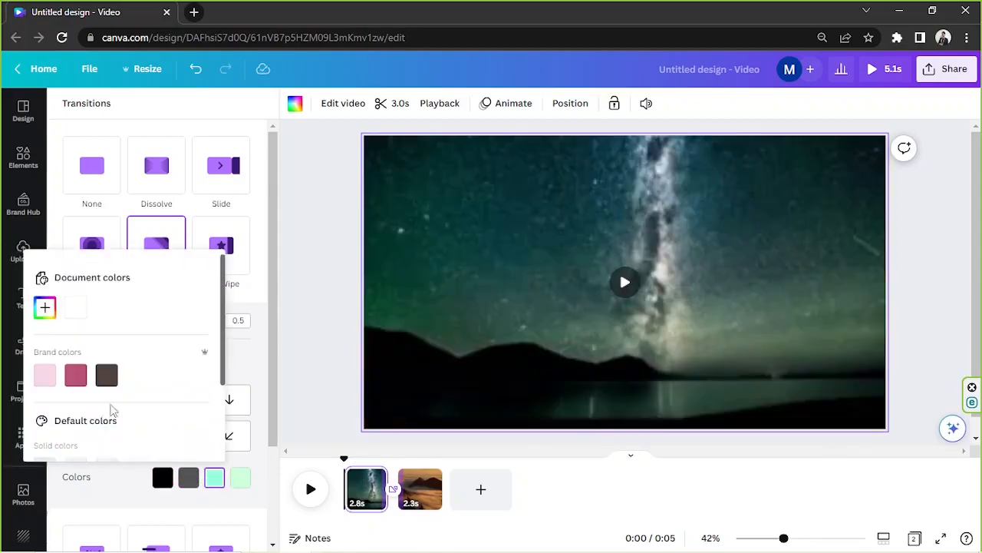
pyautogui.click(44, 308)
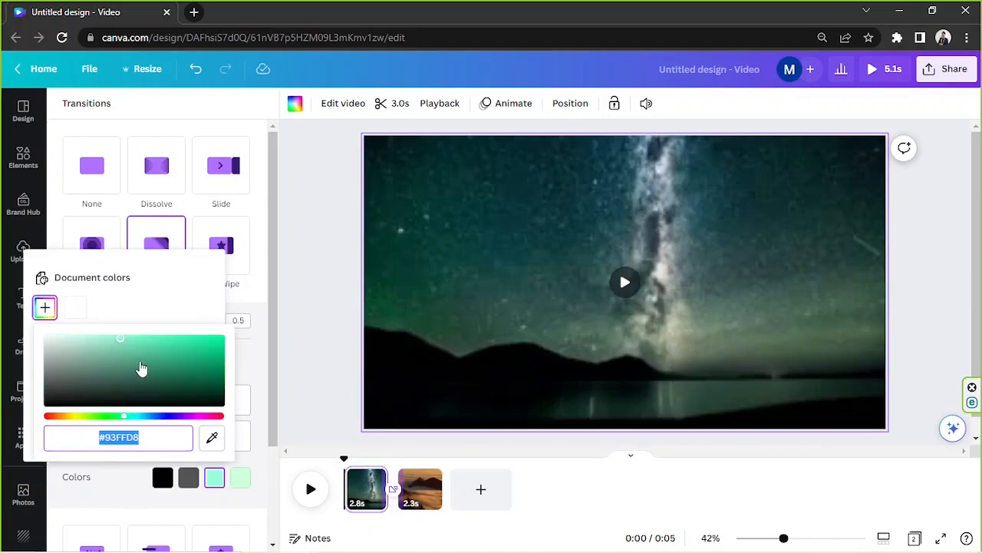
pyautogui.click(45, 307)
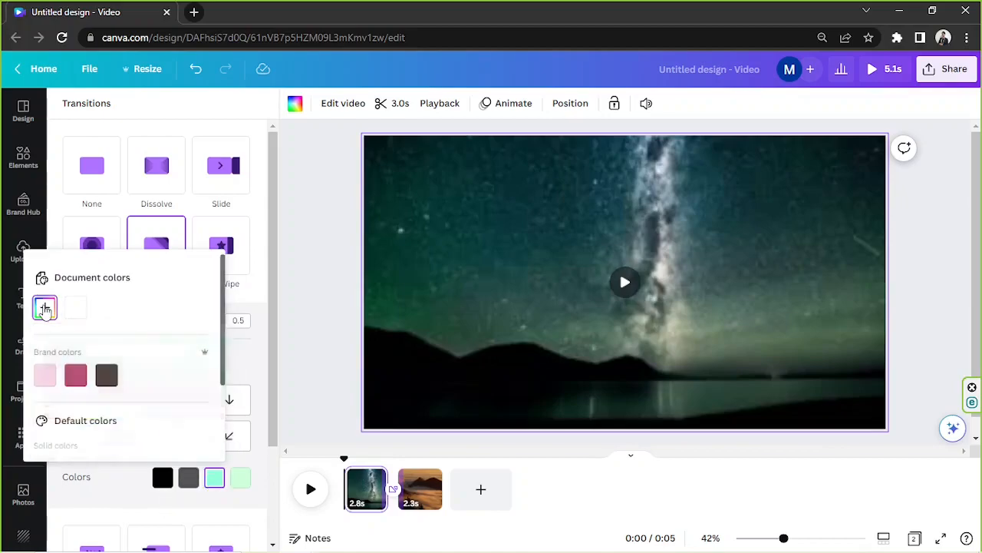
pyautogui.scroll(-2, 84, 362)
pyautogui.click(107, 396)
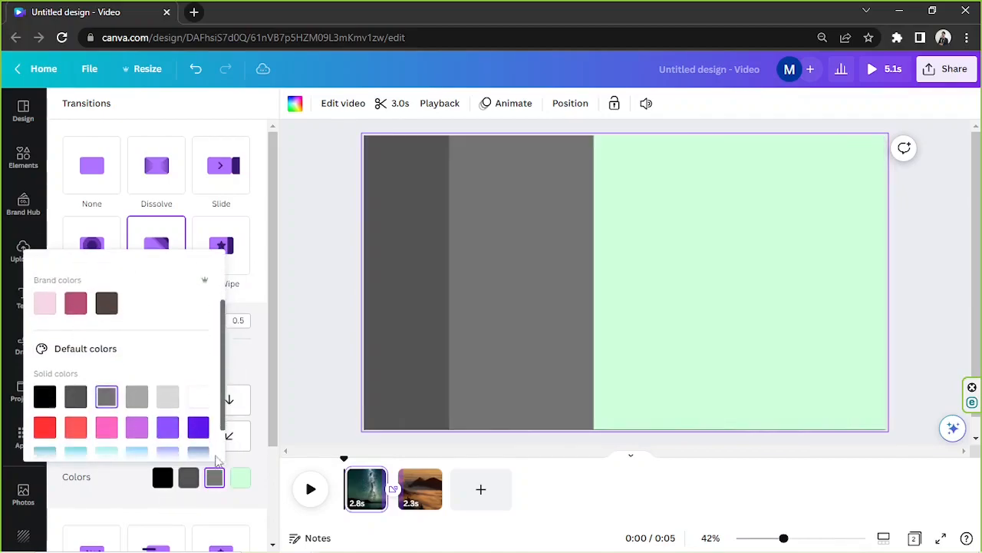
# Set the fourth color of the Color Wipe transition to light gray and its direction to the diagonal up-left arrow
pyautogui.click(240, 481)
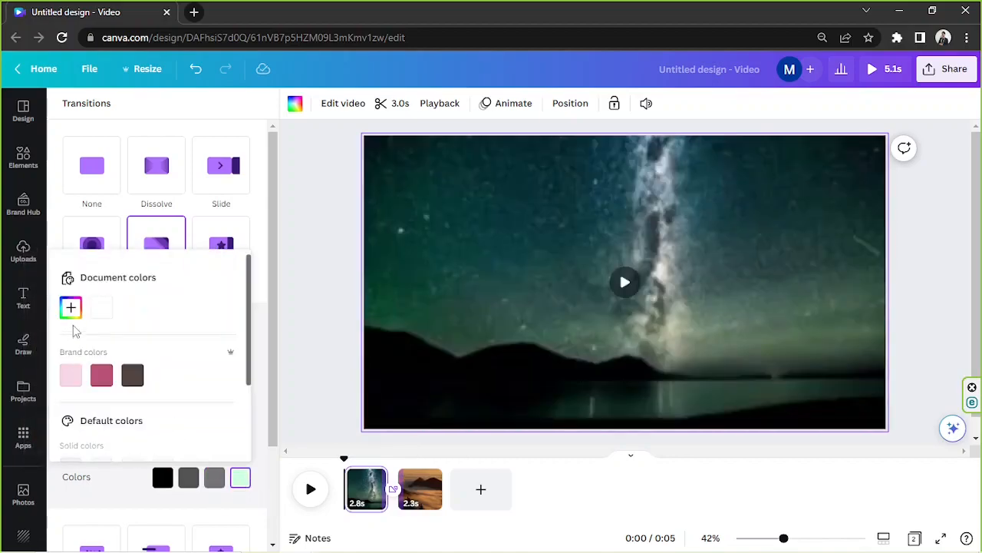
pyautogui.scroll(-3, 89, 370)
pyautogui.click(162, 348)
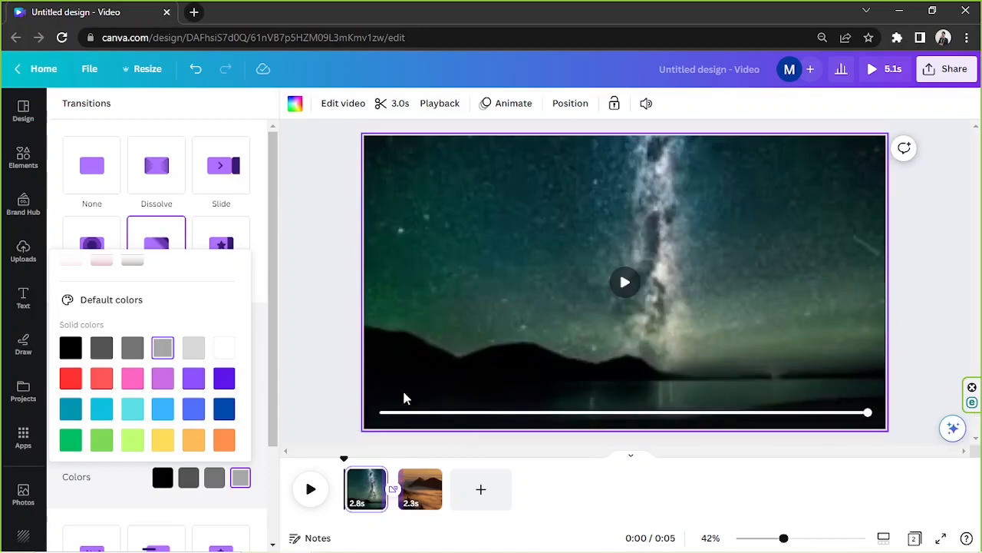
pyautogui.click(130, 475)
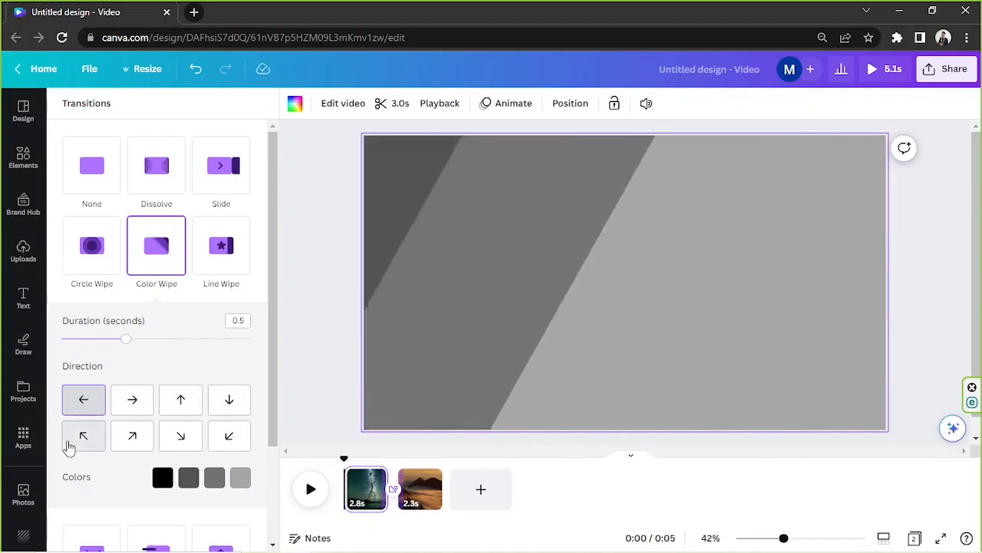
pyautogui.click(69, 445)
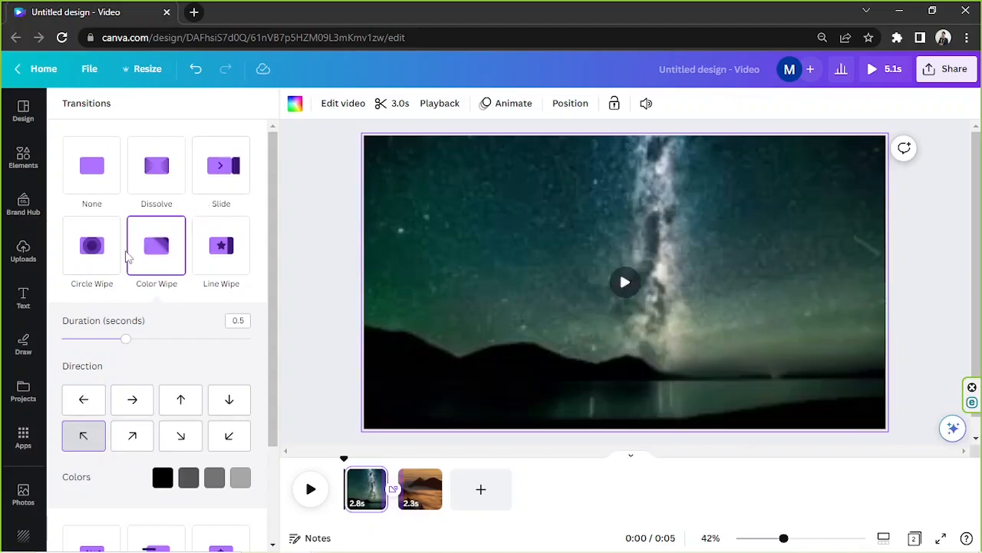
# Change the transition between the night-sky and mountain clips to Flow and leave the transition settings
pyautogui.scroll(-2, 128, 258)
pyautogui.click(152, 429)
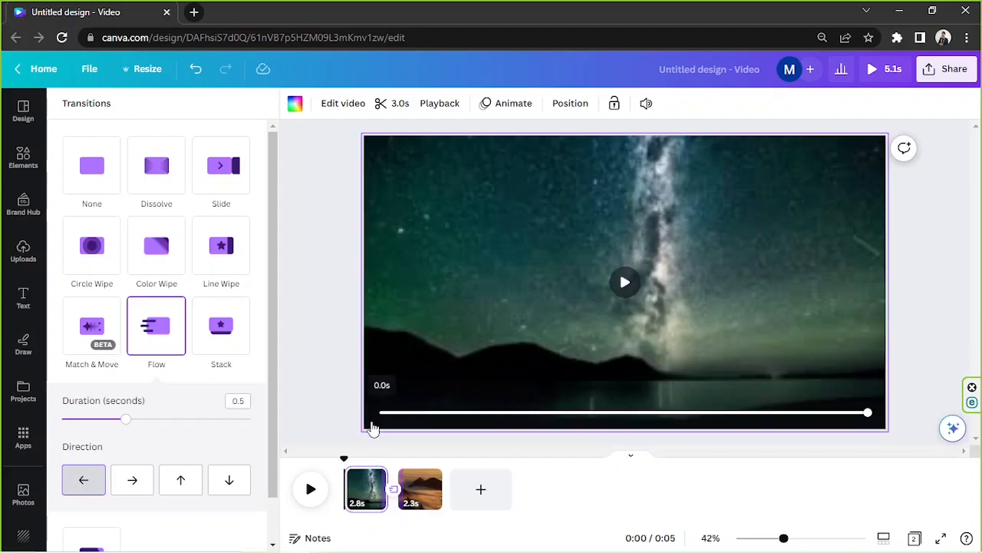
pyautogui.click(329, 398)
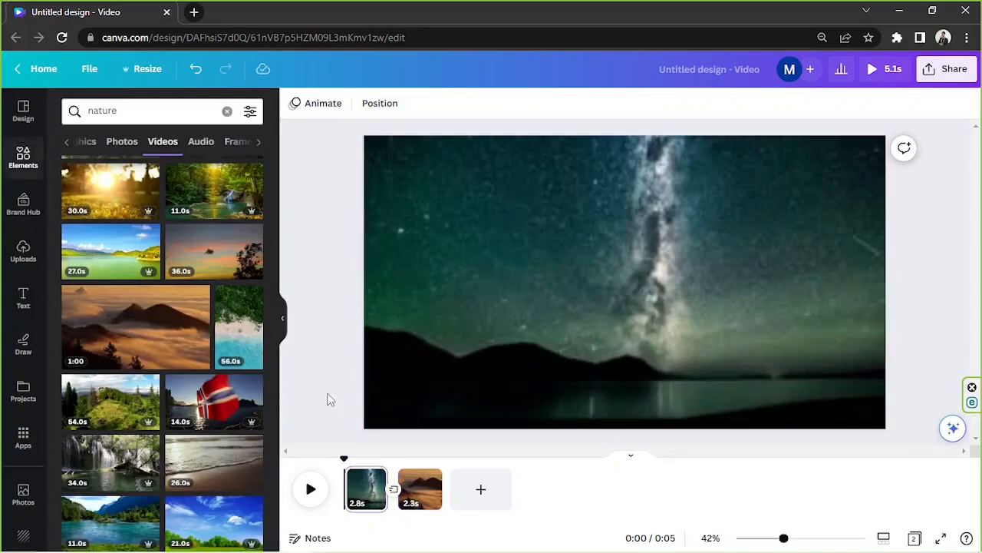
# Open the night-sky video for editing and look through the full list of filters
pyautogui.click(639, 290)
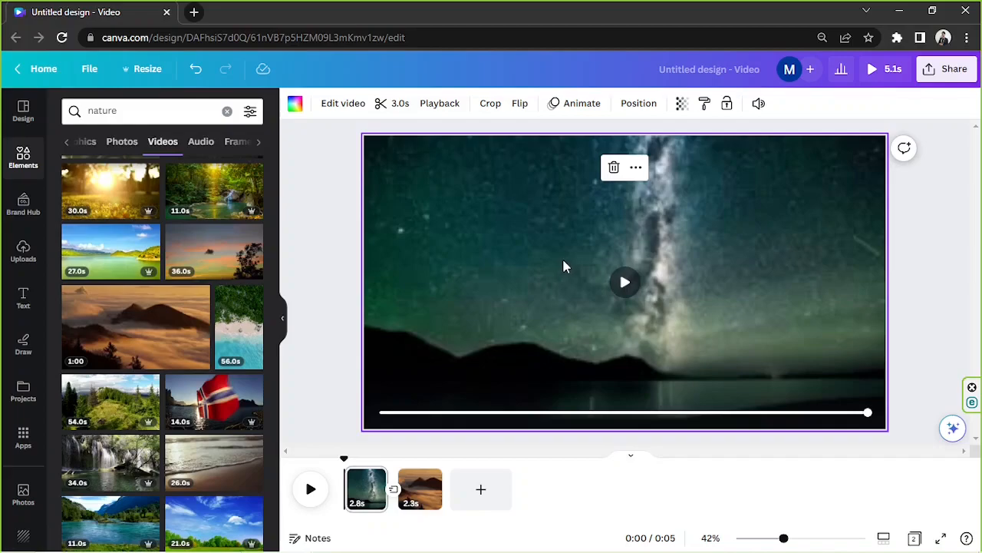
pyautogui.click(337, 106)
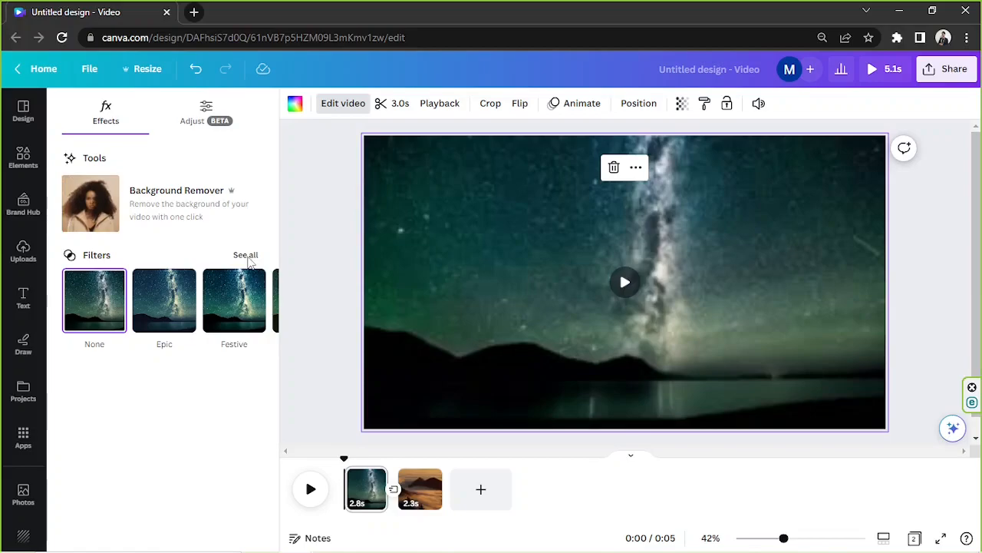
pyautogui.click(248, 262)
pyautogui.scroll(-4, 248, 258)
pyautogui.scroll(4, 248, 259)
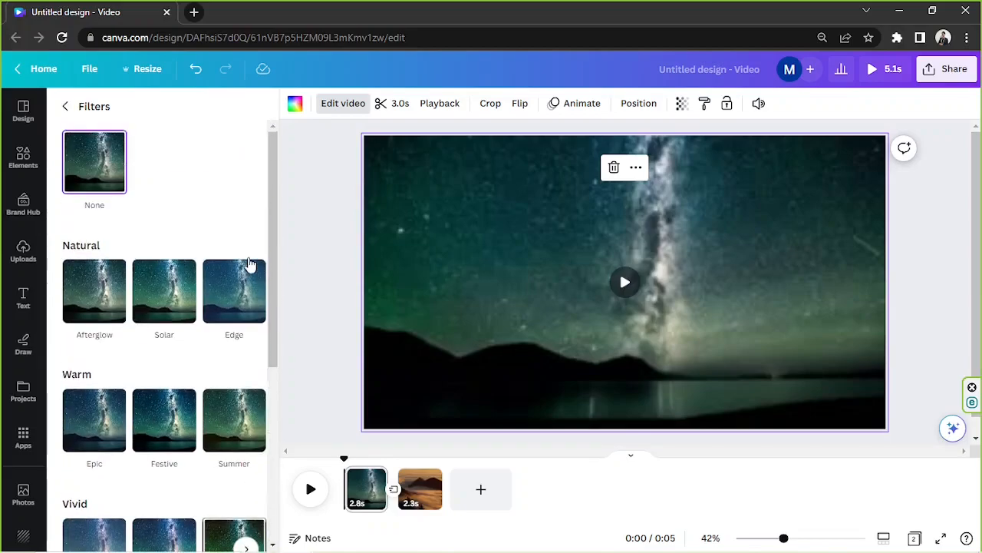
pyautogui.click(65, 110)
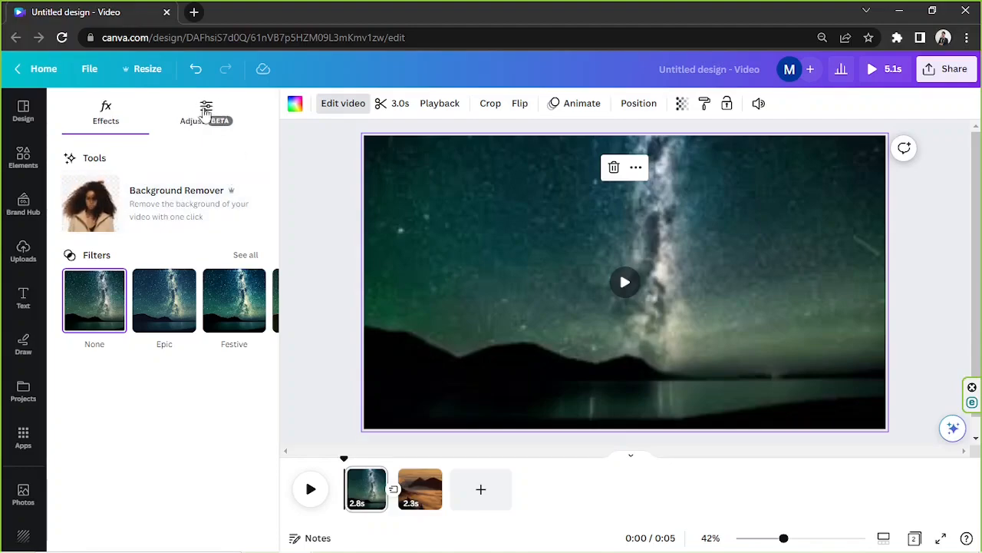
# Examine the white balance, light, color and texture adjustments for the night-sky video, leave them as they are and deselect the video
pyautogui.click(212, 112)
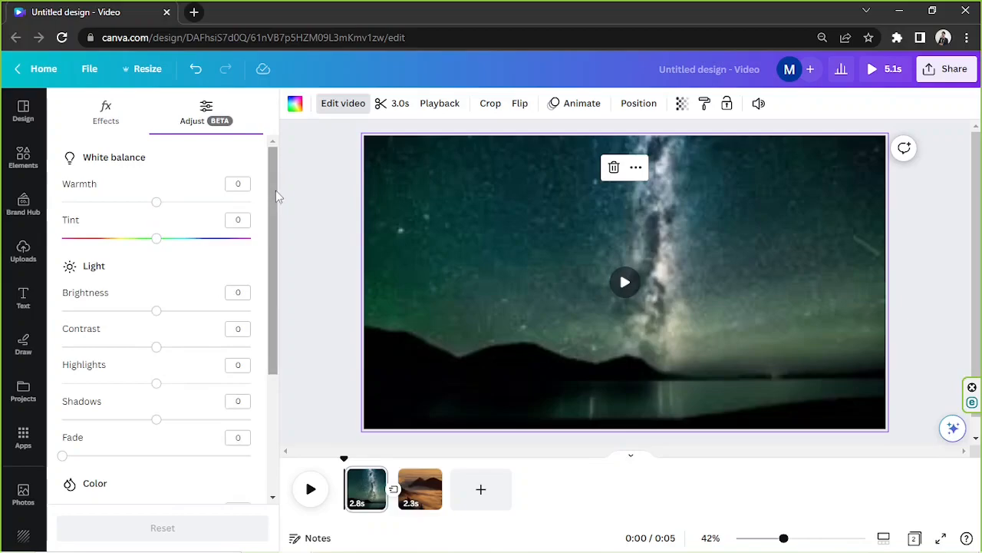
pyautogui.moveTo(275, 189); pyautogui.dragTo(290, 339)
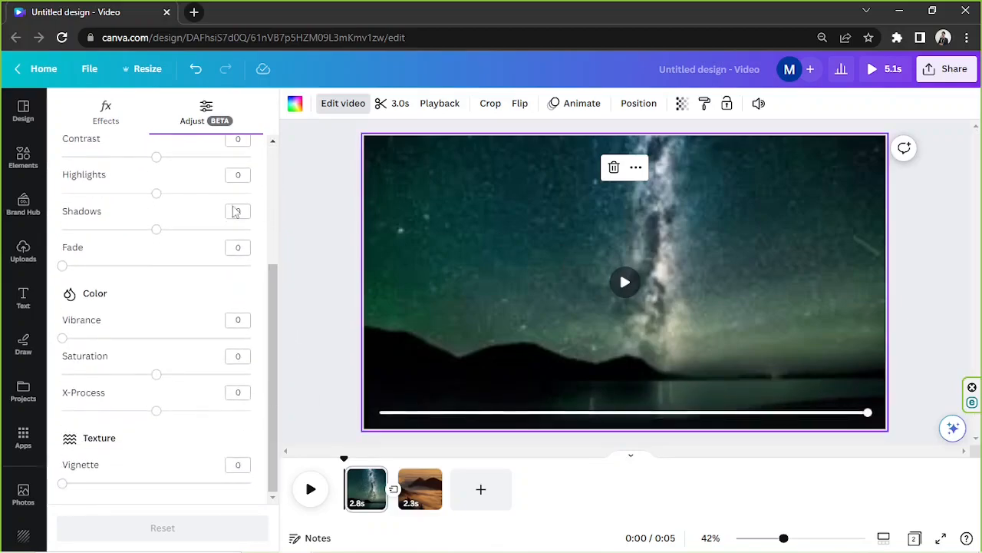
pyautogui.scroll(3, 228, 211)
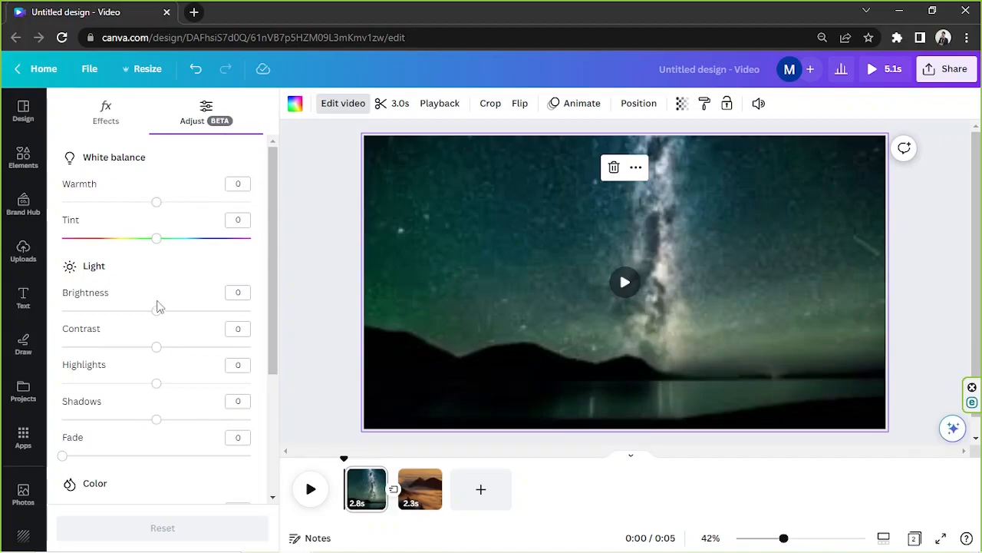
pyautogui.scroll(-2, 161, 301)
pyautogui.scroll(-1, 208, 215)
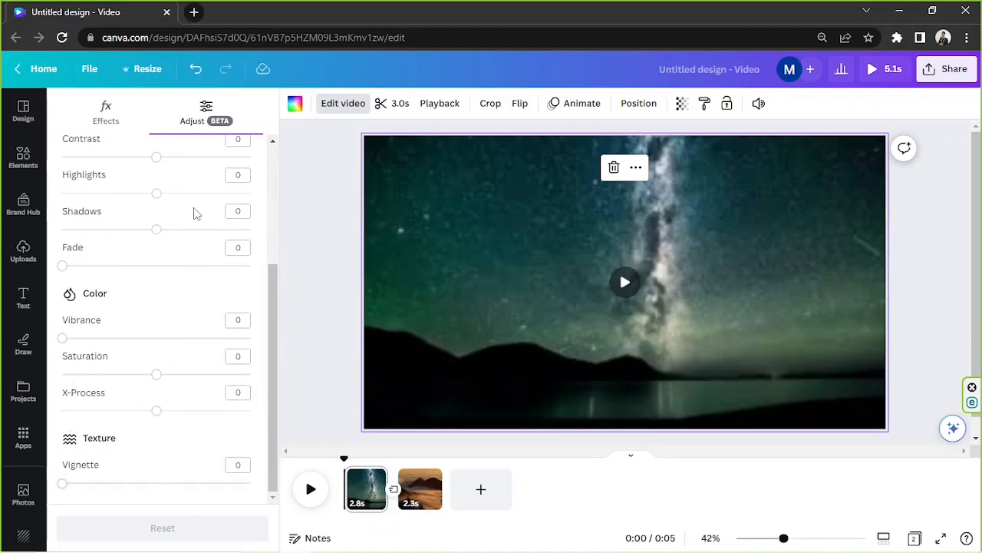
pyautogui.scroll(3, 196, 213)
pyautogui.click(310, 241)
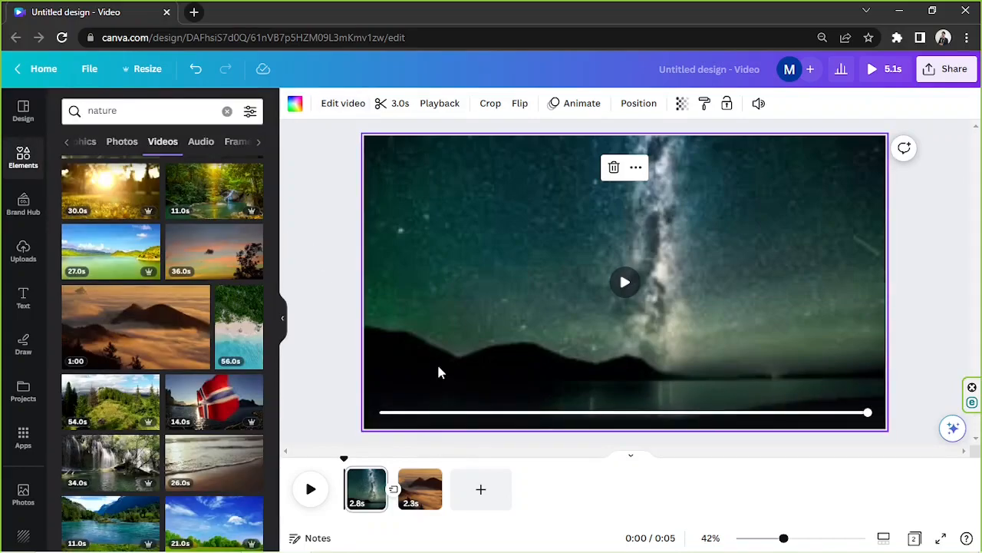
pyautogui.click(343, 347)
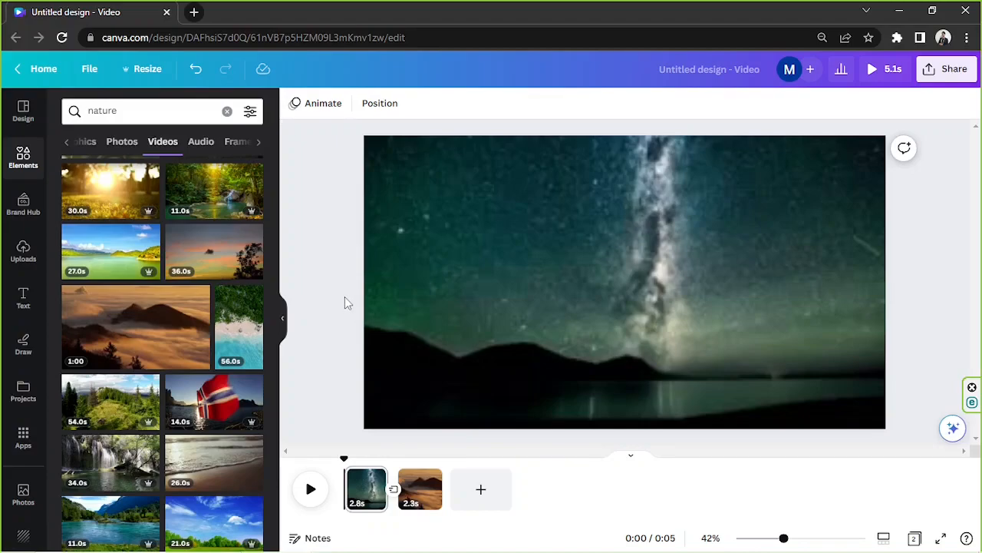
# Add the first uploaded outside-the-box-20978.mp3 audio track to the video
pyautogui.click(23, 252)
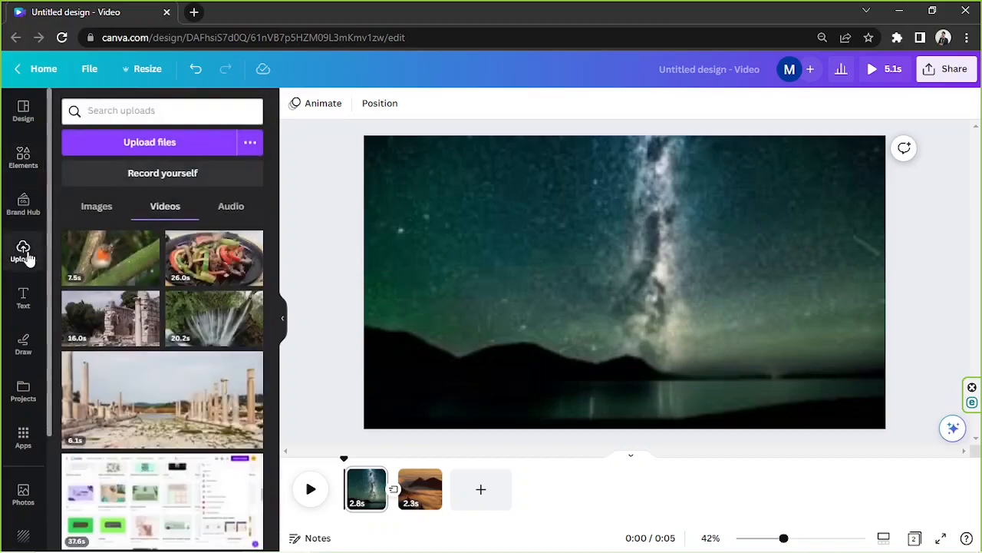
pyautogui.click(232, 213)
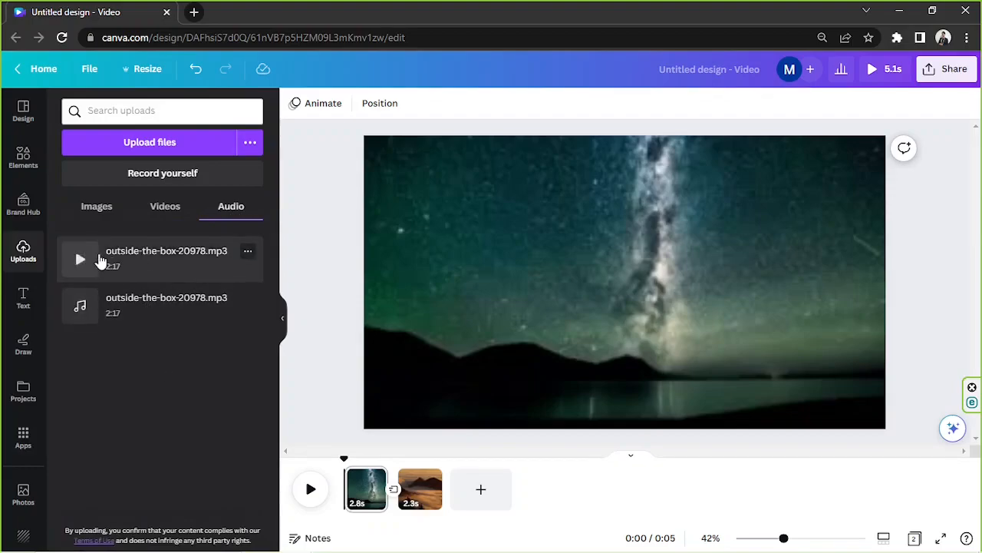
pyautogui.moveTo(109, 263); pyautogui.dragTo(447, 250)
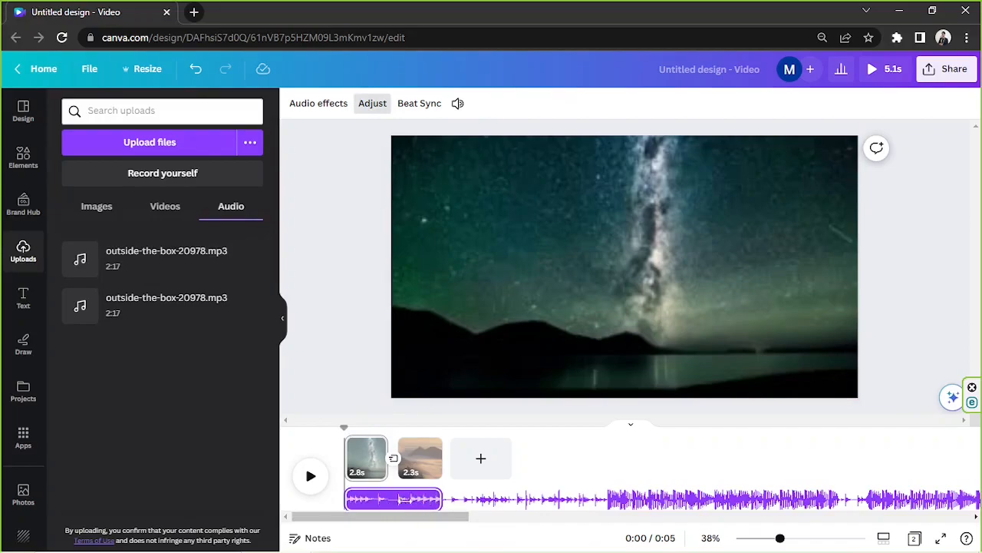
# Examine the audio waveform beyond the two clips and leave the track's adjustment mode
pyautogui.hscroll(2, 776, 430)
pyautogui.hscroll(-2, 456, 433)
pyautogui.click(398, 500)
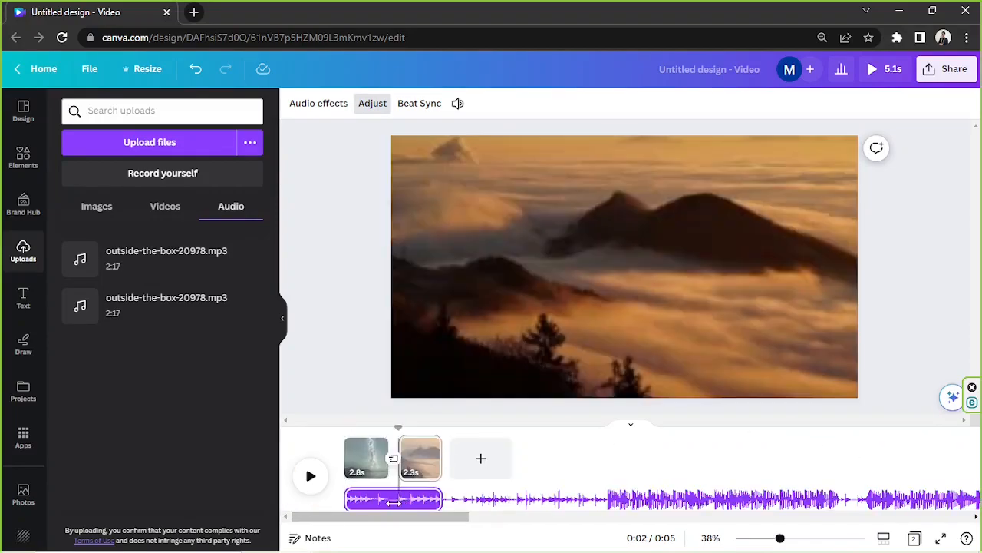
pyautogui.click(655, 500)
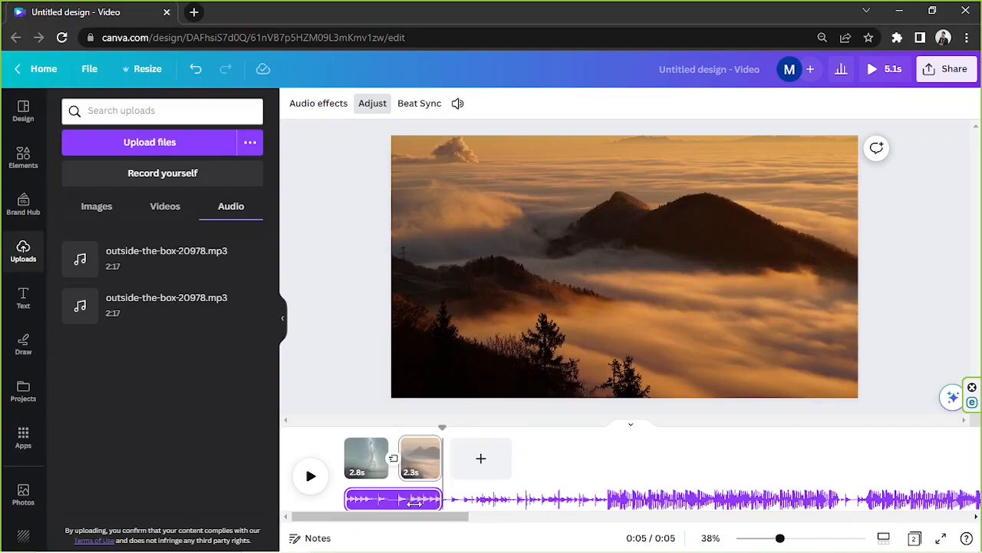
pyautogui.click(351, 427)
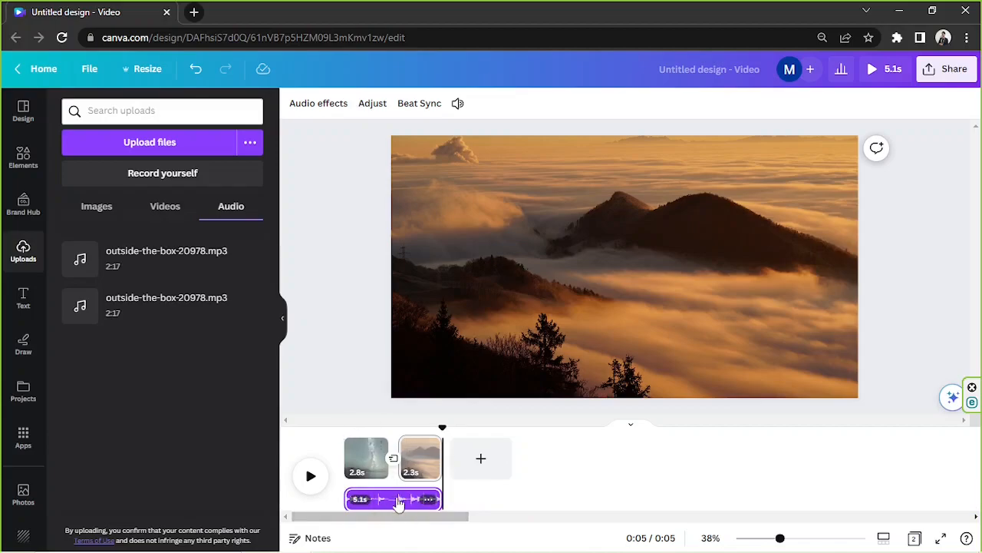
# Look at the options available for the audio track, close them and move the playhead back to the night-sky clip
pyautogui.click(429, 499)
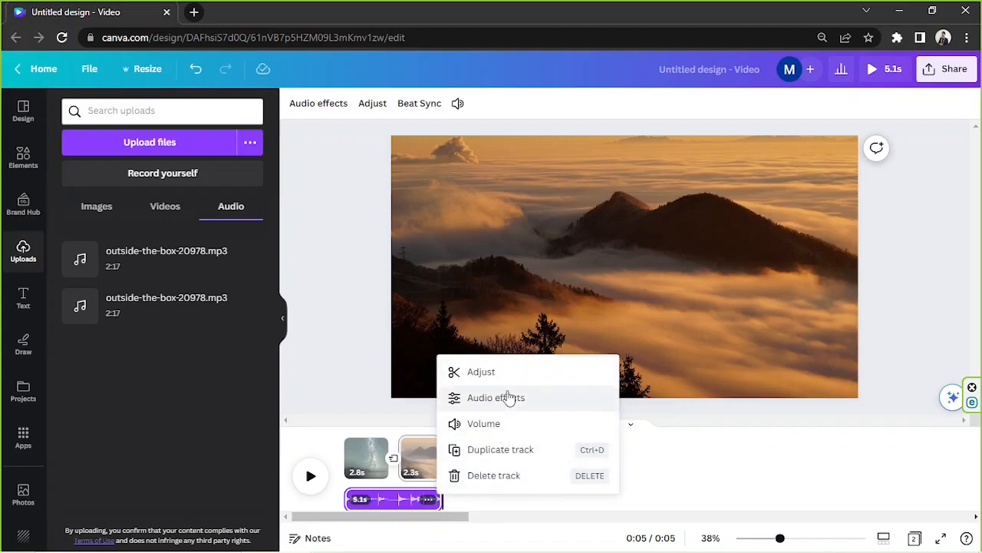
pyautogui.click(681, 474)
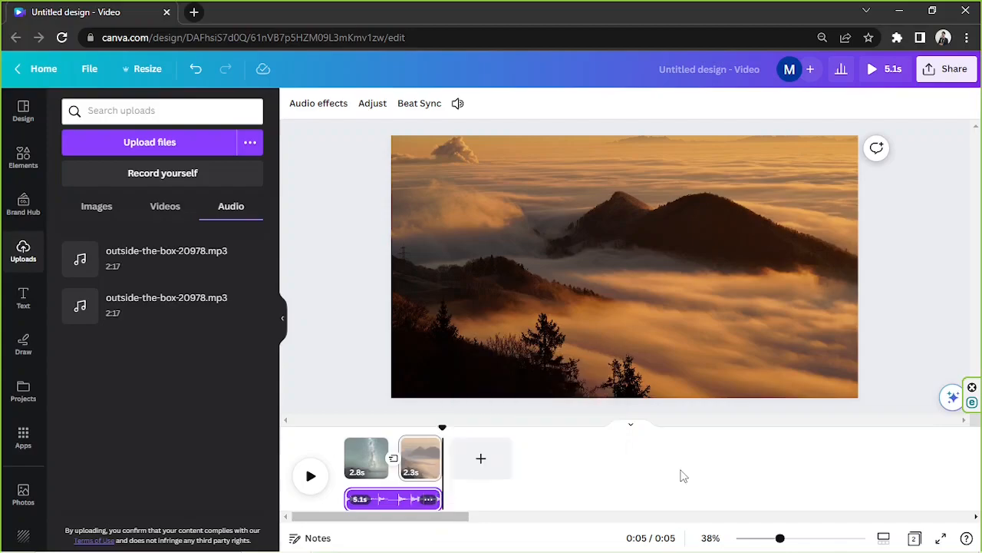
pyautogui.click(387, 508)
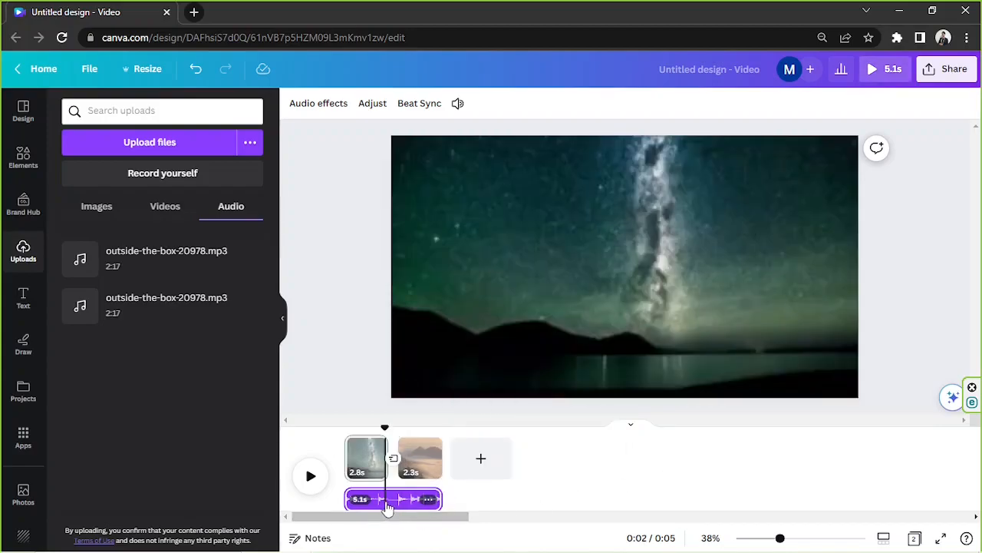
# Select the mountain clip and preview its playback
pyautogui.click(422, 466)
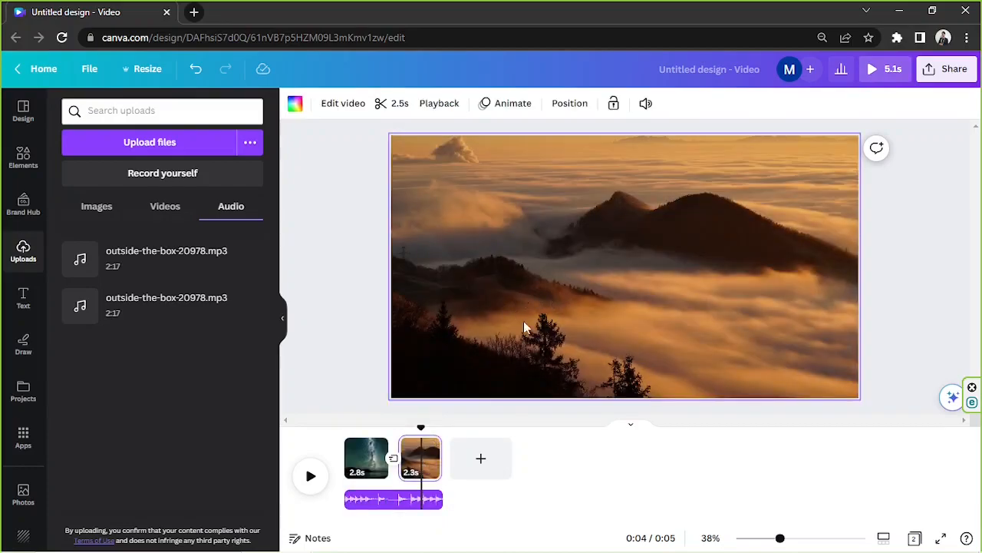
pyautogui.moveTo(535, 340)
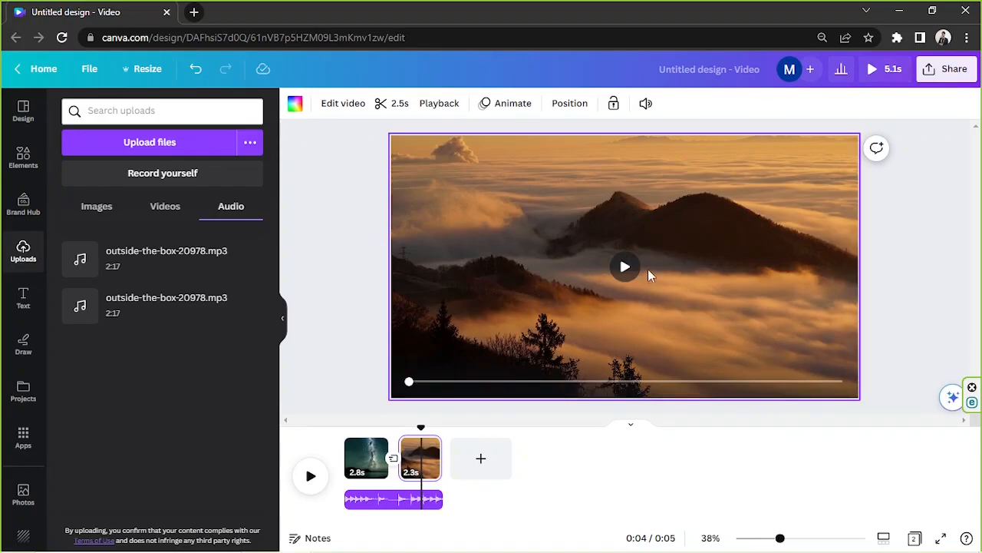
pyautogui.click(628, 268)
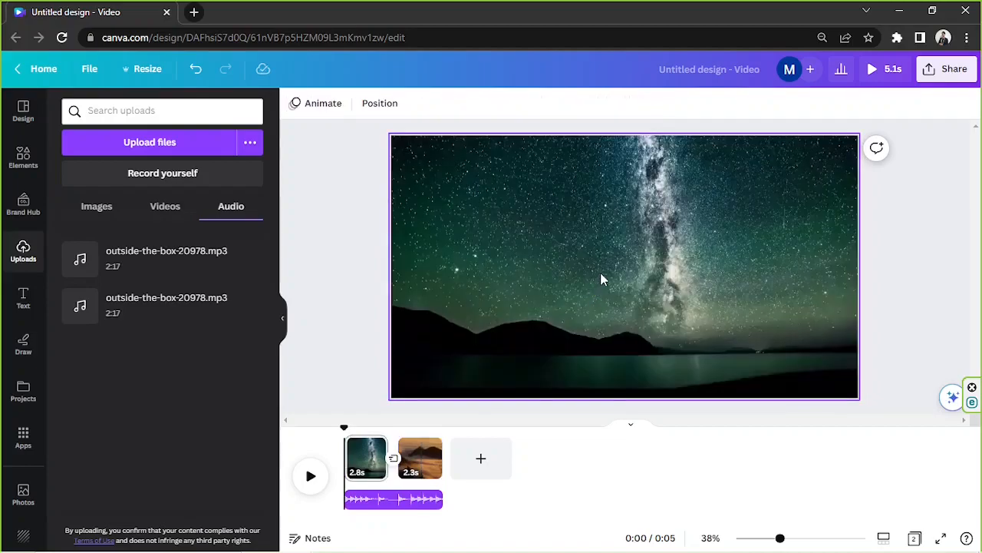
pyautogui.scroll(-1, 601, 273)
# Mute all videos on the mountain clip's page
pyautogui.click(424, 463)
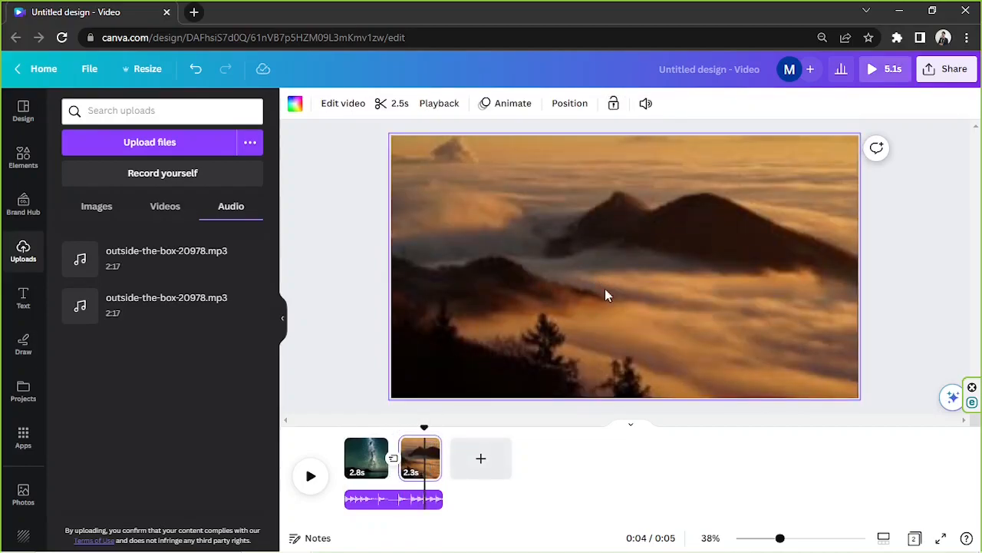
pyautogui.click(645, 259)
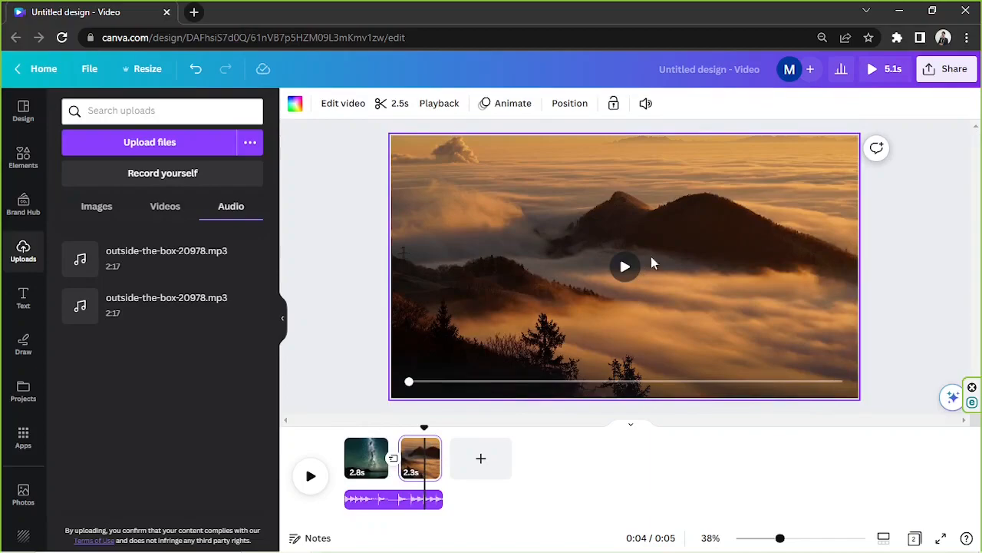
pyautogui.click(643, 109)
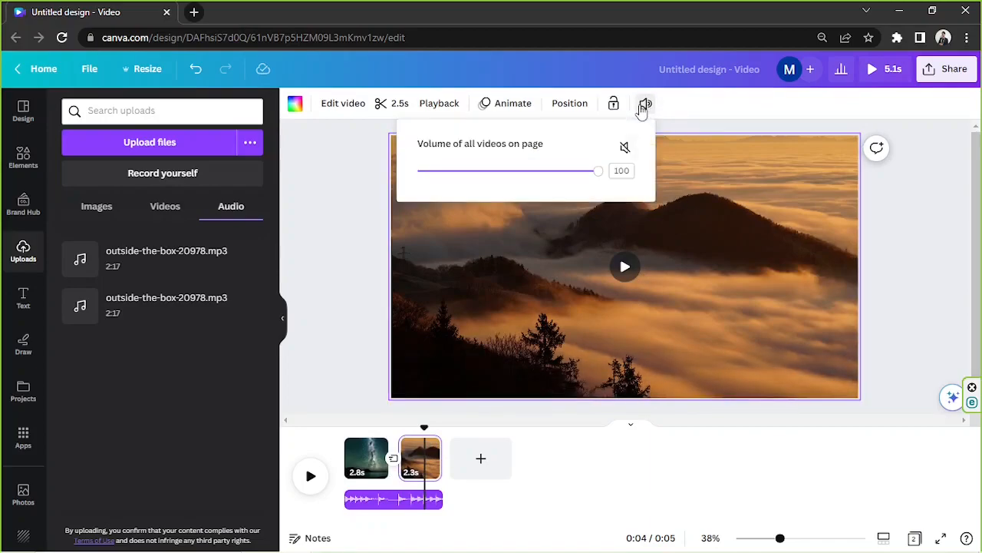
pyautogui.click(626, 149)
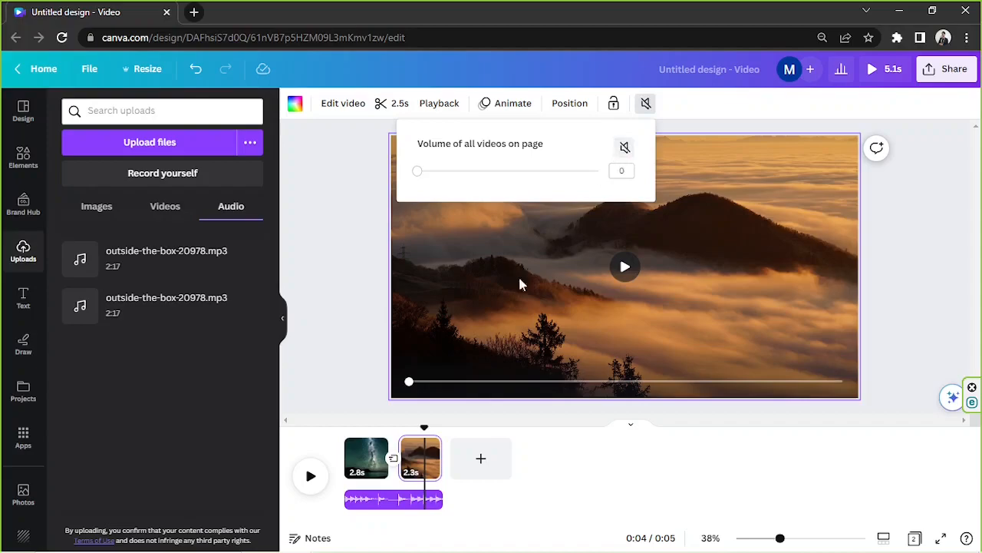
# Mute all videos on the night-sky clip's page and preview the video
pyautogui.click(358, 465)
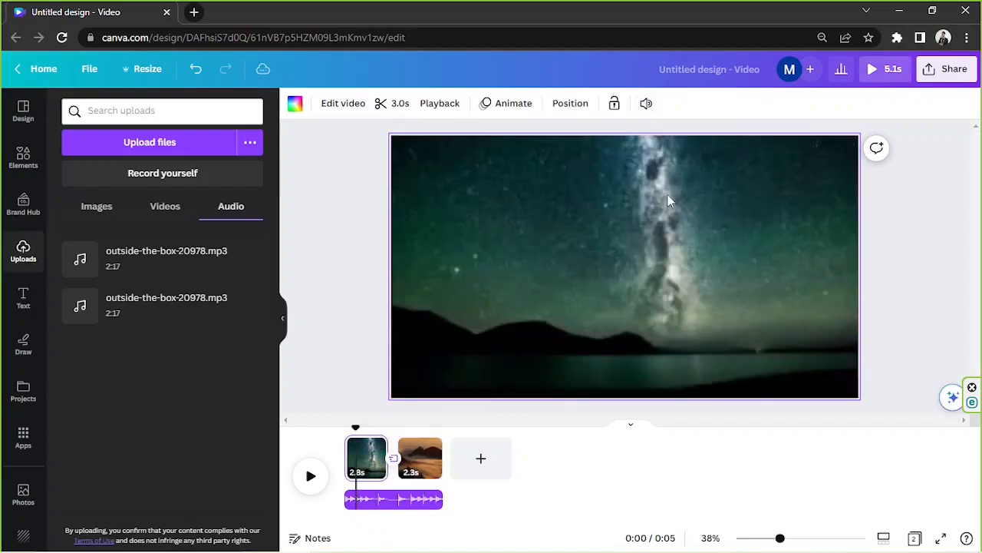
pyautogui.click(647, 105)
pyautogui.click(624, 147)
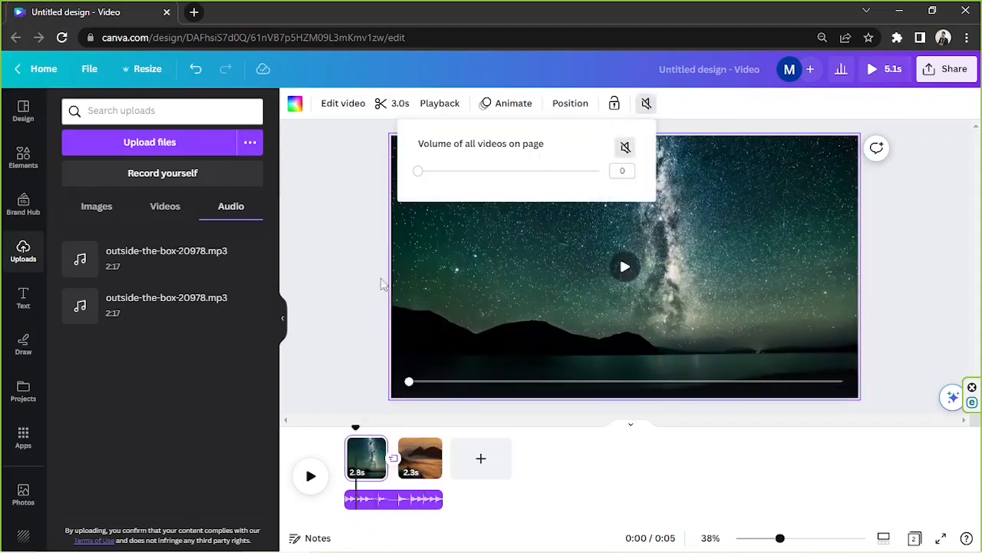
pyautogui.click(356, 318)
pyautogui.press('space')
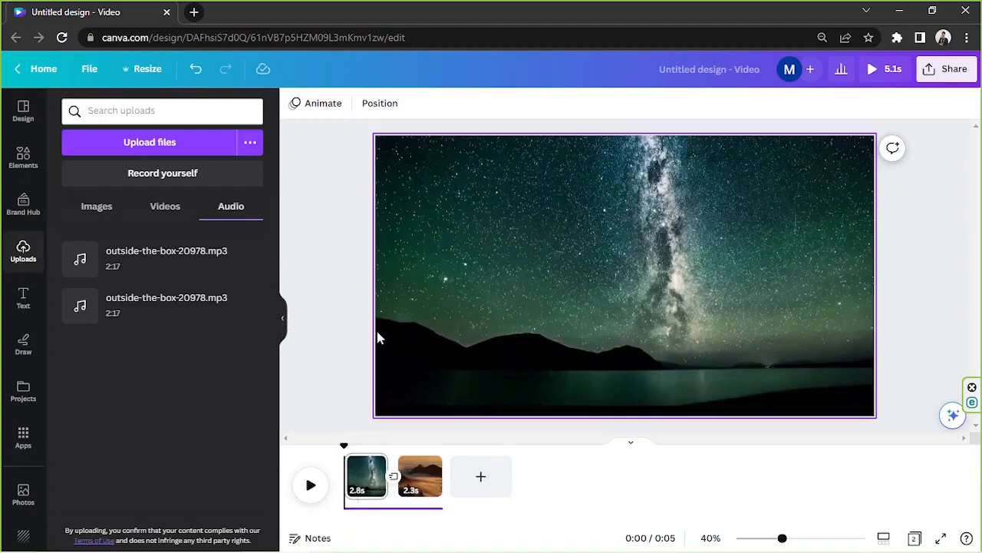
# Add a text box to the night-sky page and move it to the centre of the frame
pyautogui.click(23, 301)
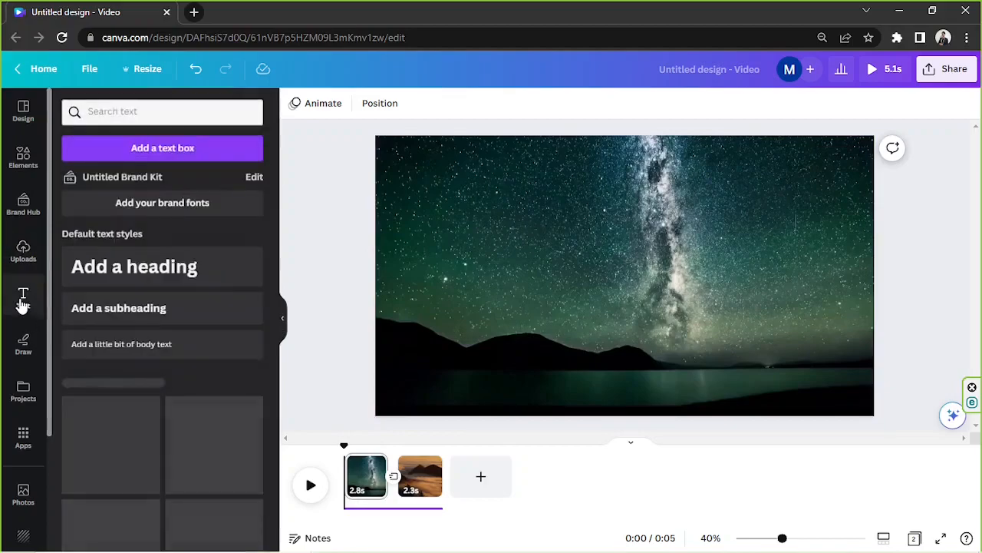
pyautogui.click(191, 146)
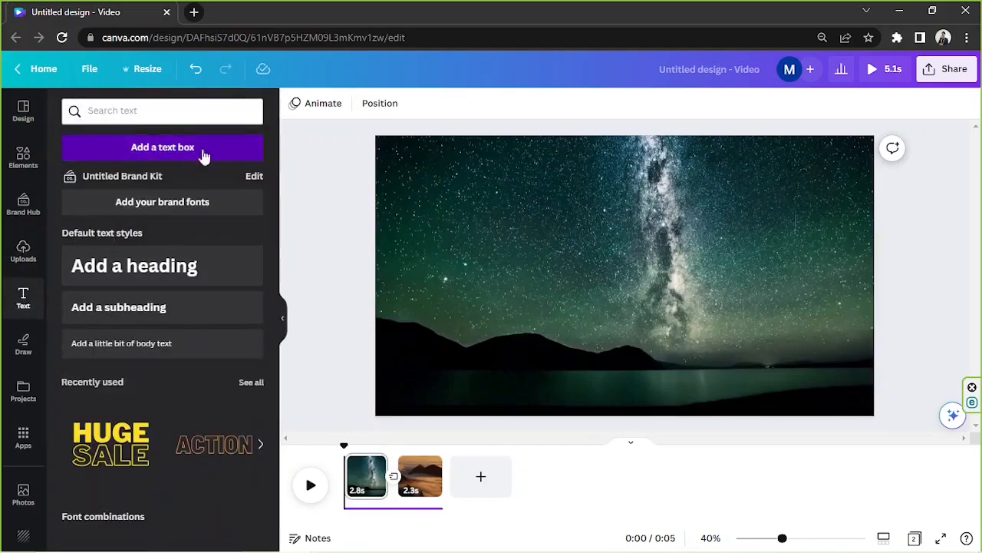
pyautogui.moveTo(569, 270); pyautogui.dragTo(426, 198)
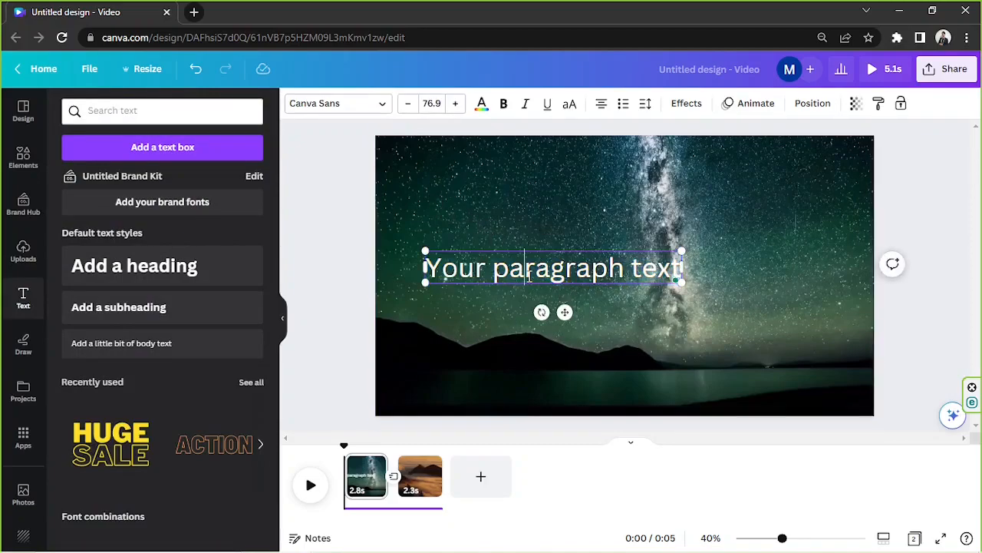
pyautogui.moveTo(558, 315); pyautogui.dragTo(636, 314)
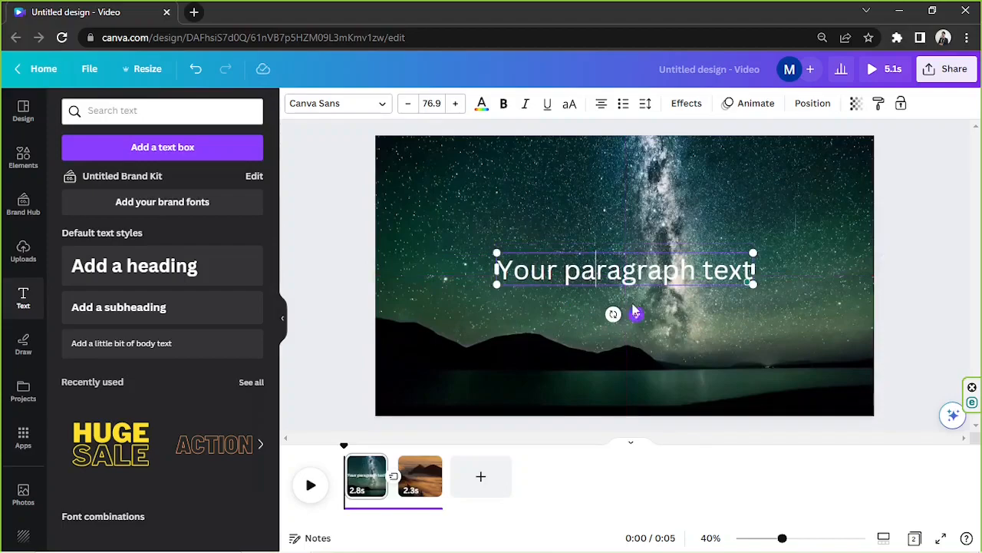
# Replace the placeholder text with "Wonders Of The World" and shift the title slightly lower
pyautogui.doubleClick(622, 273)
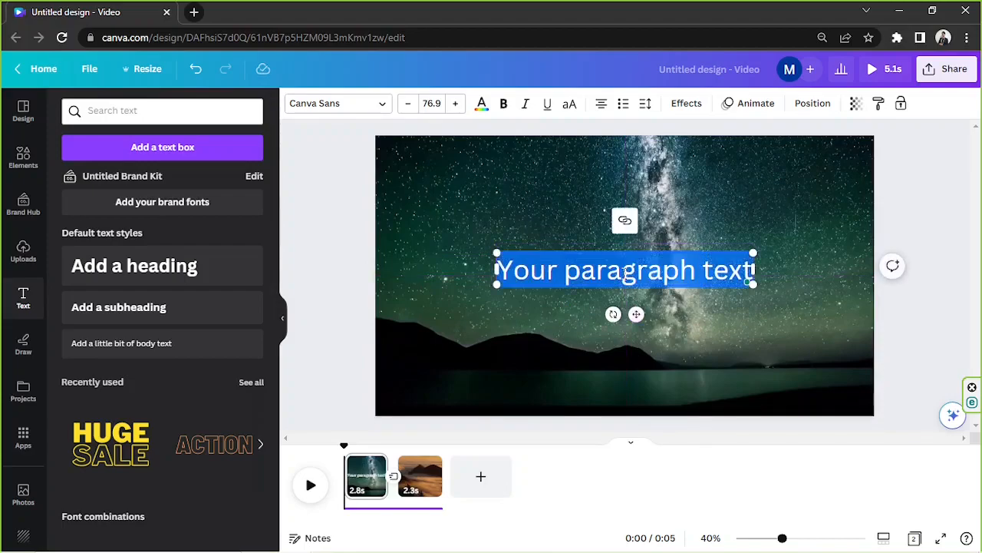
pyautogui.write('Wonders Of The World')
pyautogui.click(658, 294)
pyautogui.moveTo(658, 287); pyautogui.dragTo(664, 294)
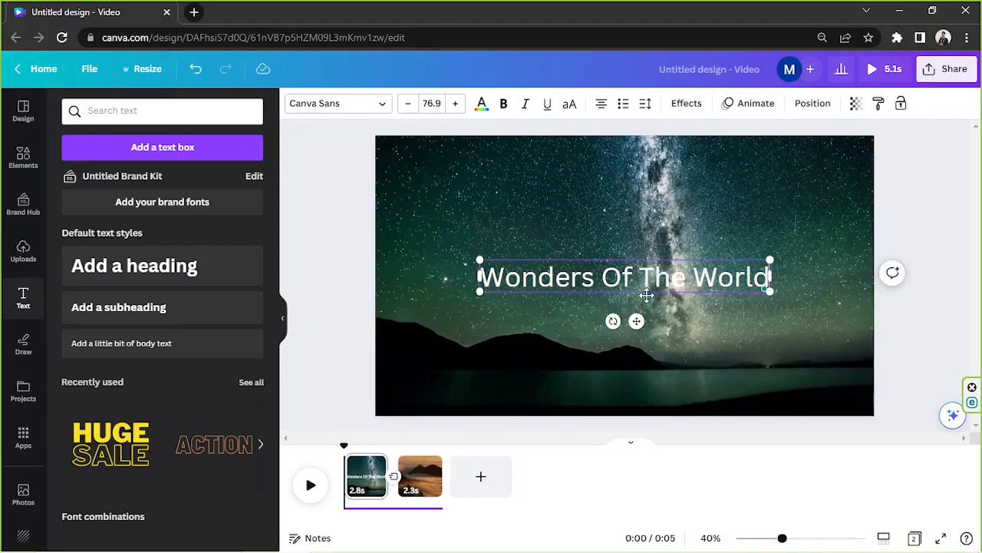
# Browse the ready-made font combinations and the list of popular fonts available for the title
pyautogui.scroll(-4, 151, 376)
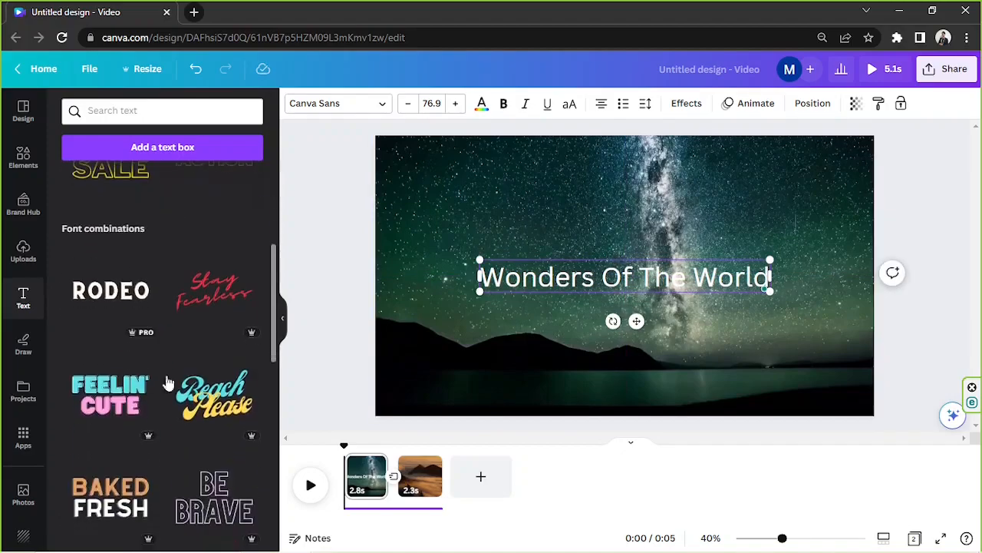
pyautogui.click(282, 319)
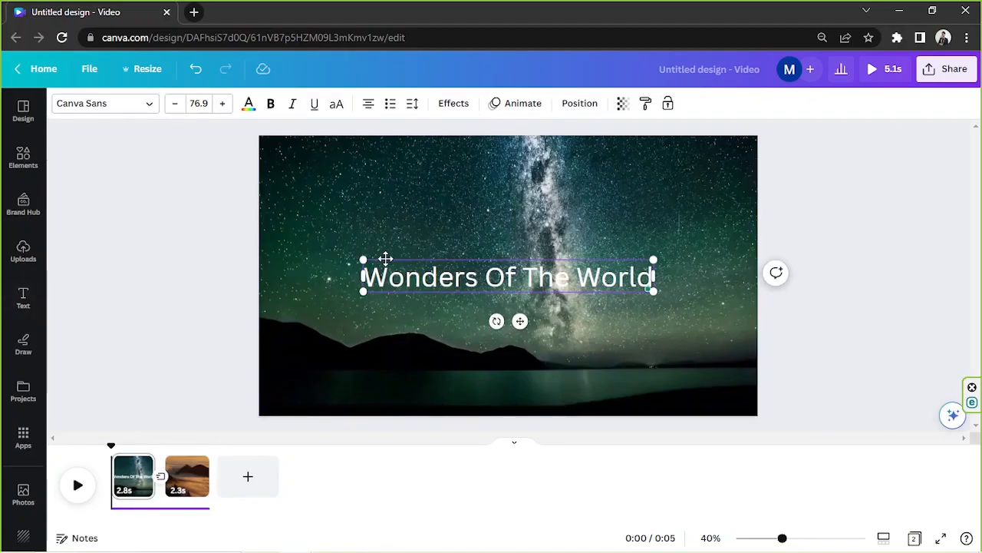
pyautogui.click(483, 287)
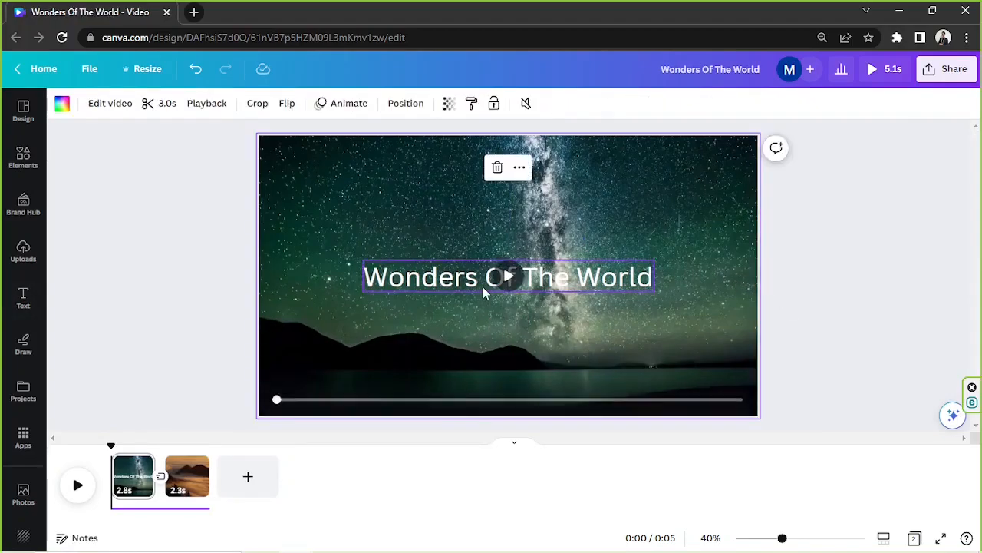
pyautogui.click(483, 286)
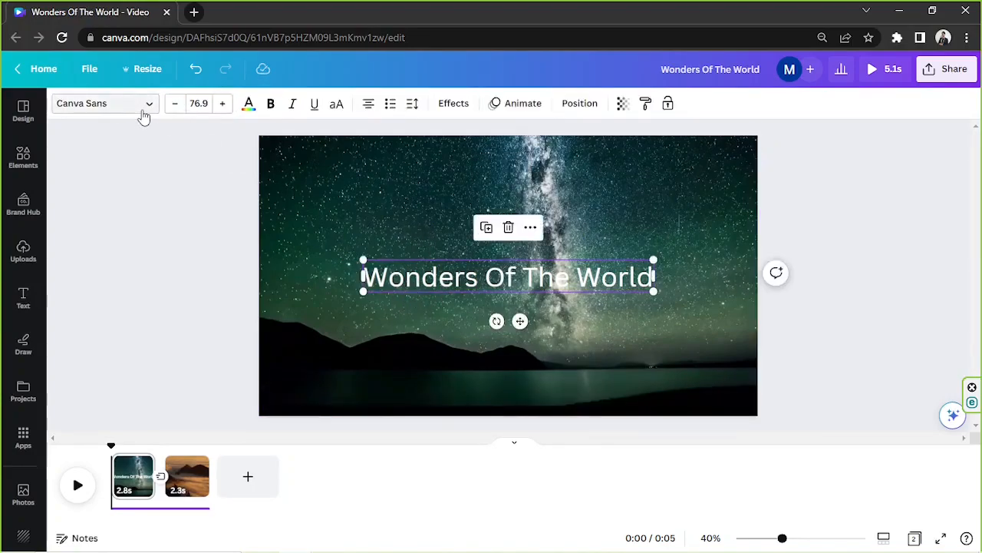
pyautogui.click(127, 113)
pyautogui.scroll(-3, 147, 205)
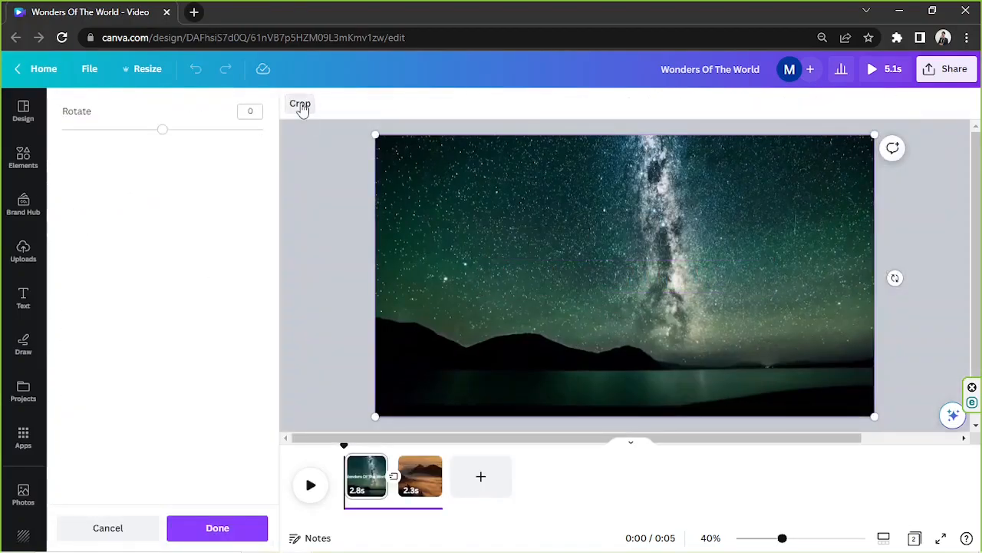
pyautogui.click(300, 105)
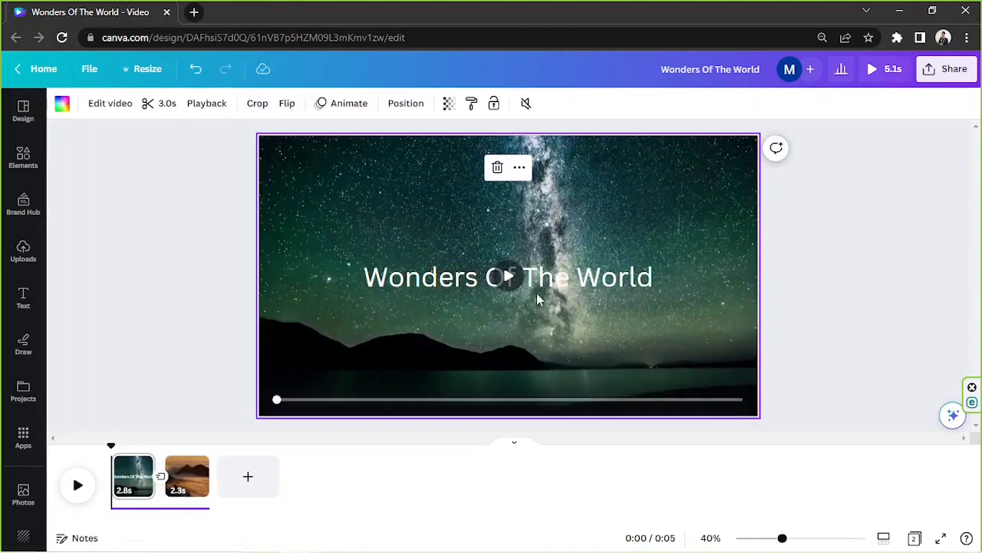
pyautogui.click(580, 287)
pyautogui.click(138, 112)
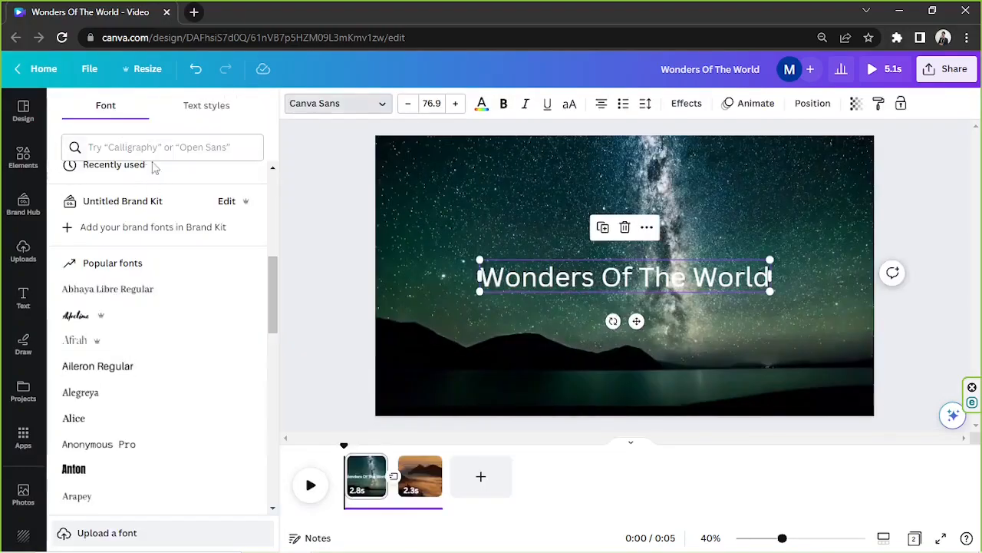
pyautogui.scroll(-7, 103, 329)
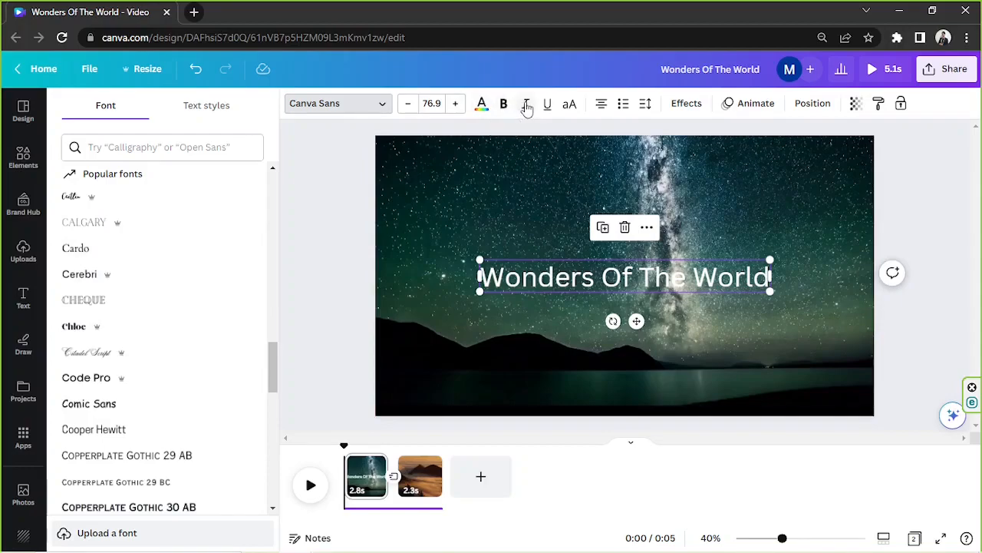
# Format the title in uppercase with right alignment and no list style, trying the numbered list along the way
pyautogui.click(570, 107)
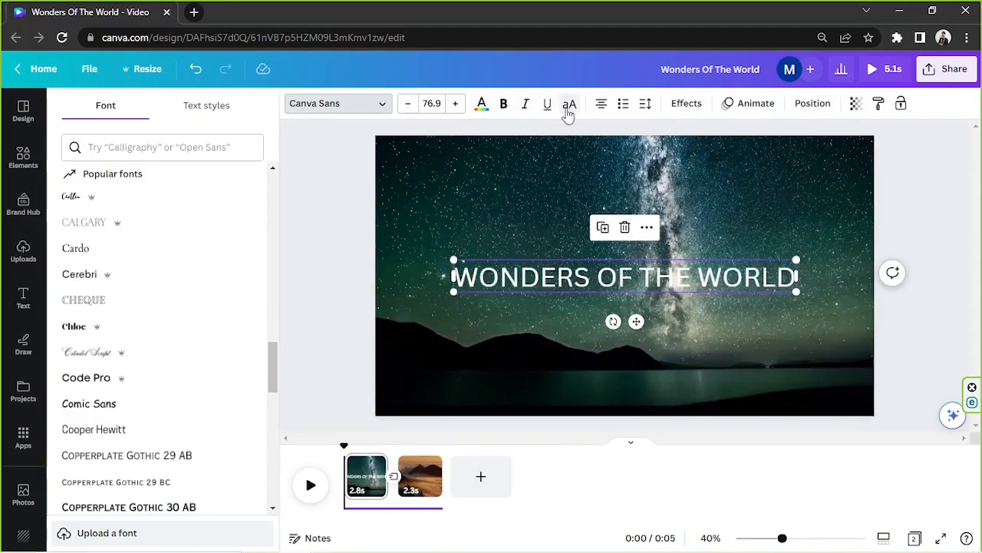
pyautogui.moveTo(637, 321); pyautogui.dragTo(645, 313)
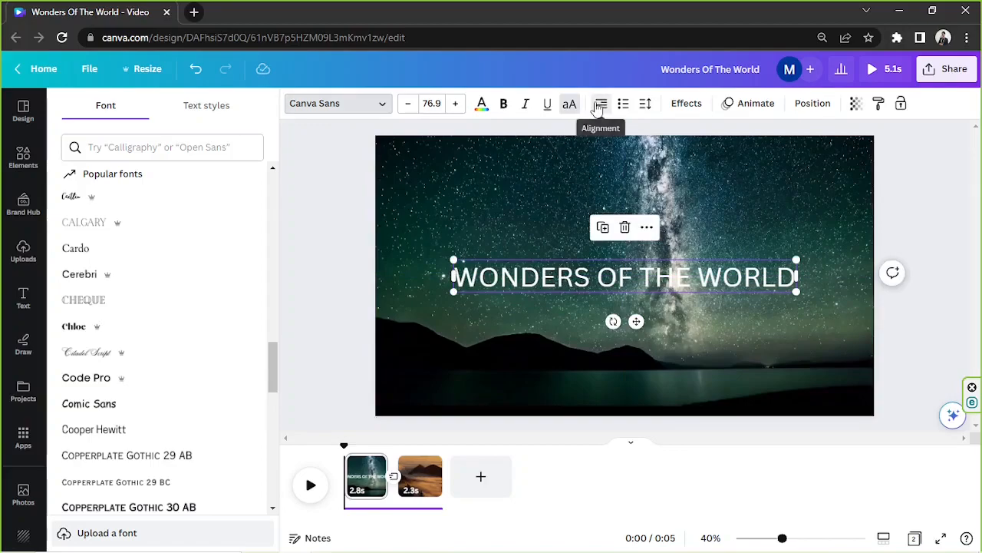
pyautogui.click(606, 114)
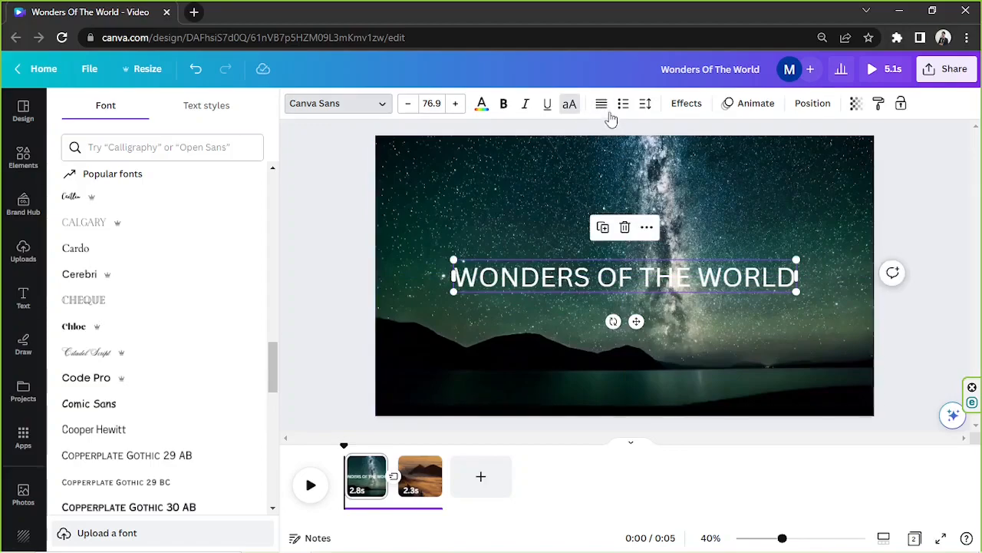
pyautogui.click(611, 114)
pyautogui.click(624, 108)
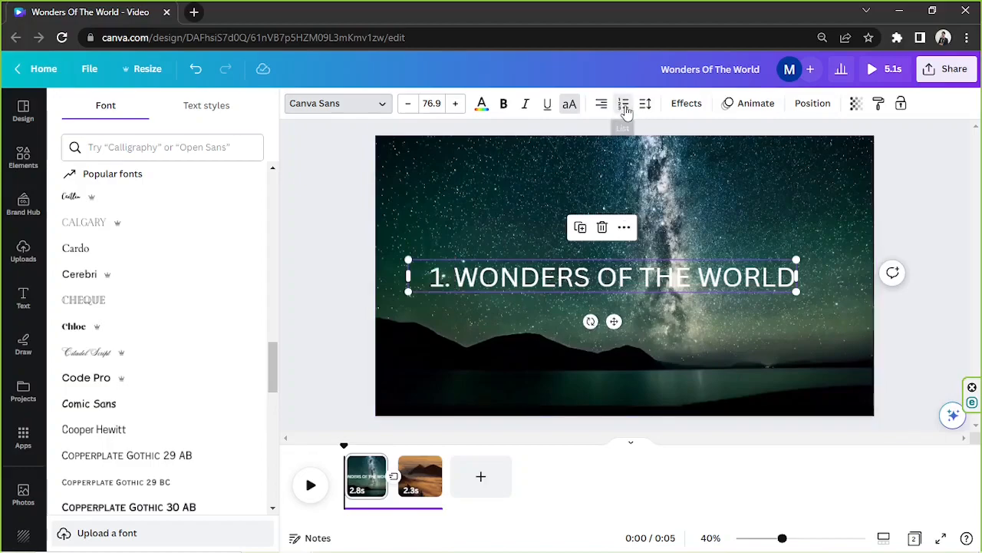
pyautogui.click(624, 107)
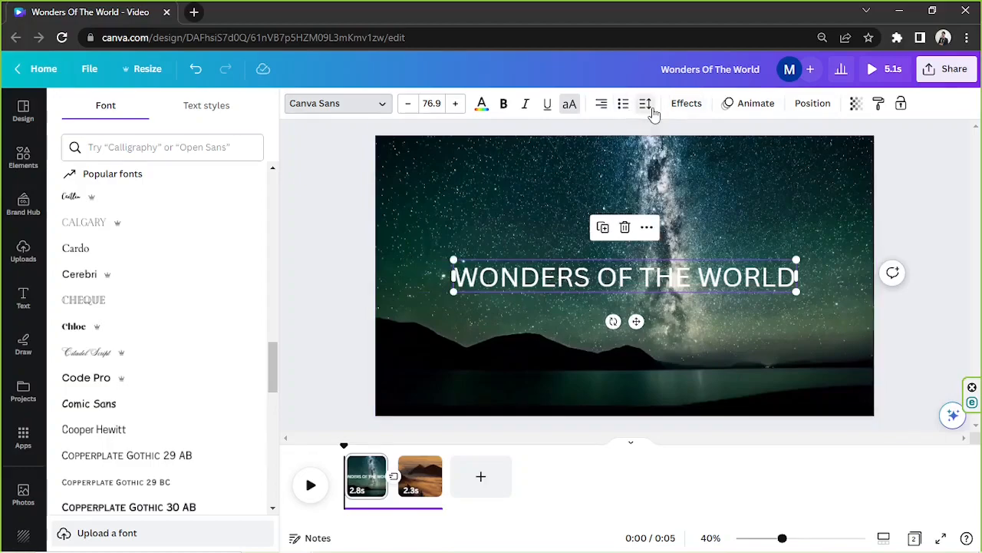
# Set the title's letter spacing to 384 and line spacing to about 2.46, and move it to the frame's upper-right corner
pyautogui.click(646, 108)
pyautogui.moveTo(686, 162); pyautogui.dragTo(746, 161)
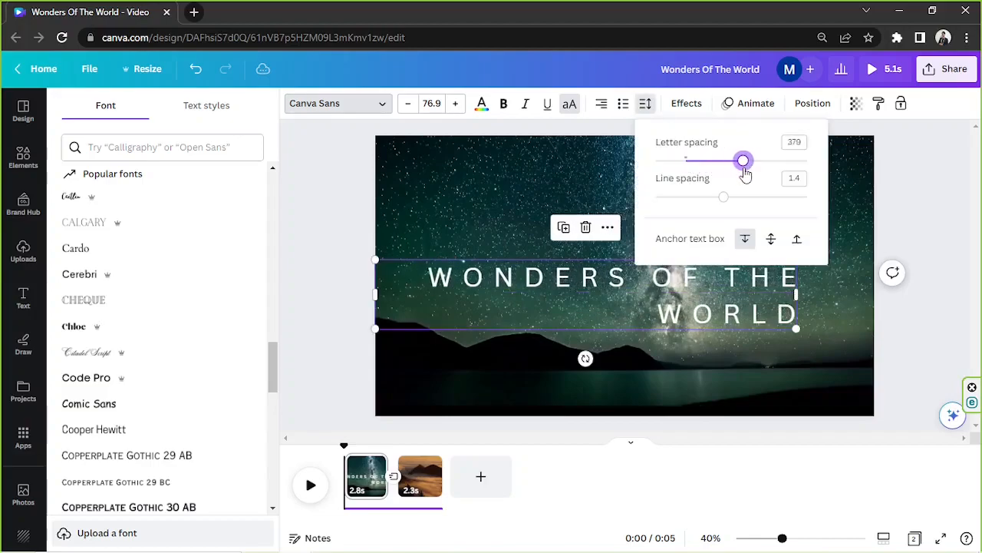
pyautogui.moveTo(724, 197); pyautogui.dragTo(805, 204)
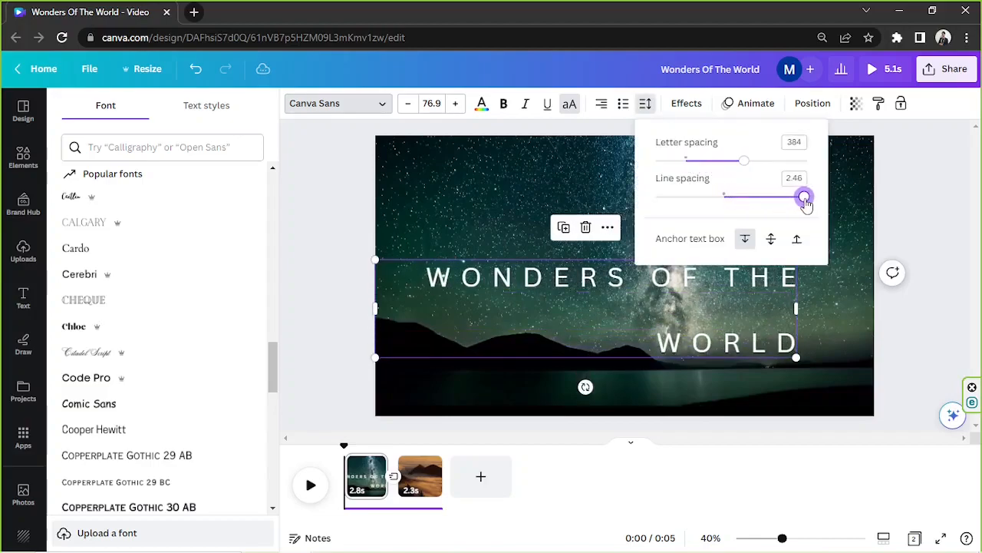
pyautogui.moveTo(675, 285); pyautogui.dragTo(739, 176)
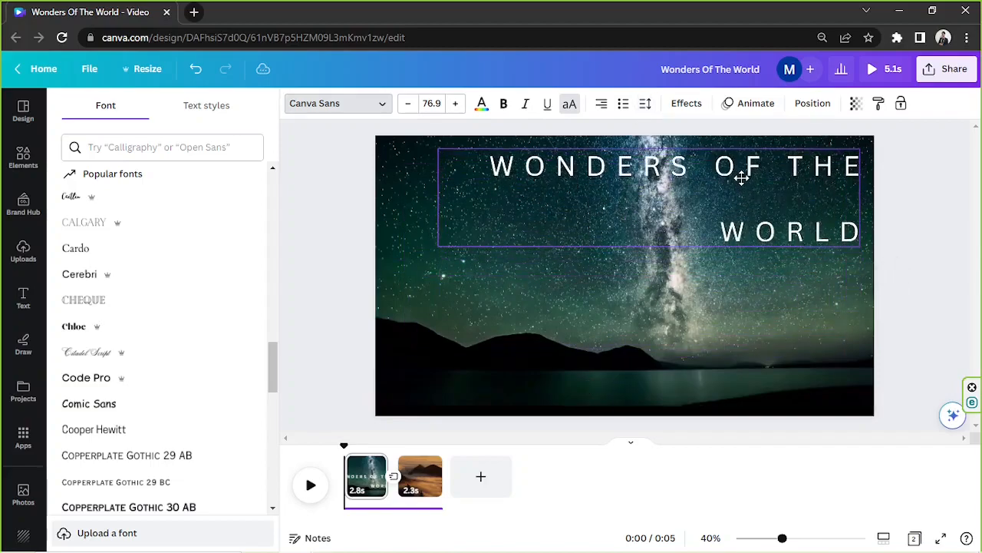
# Try the Shadow, Hollow, Splice and Outline text effects on the title and apply the Lift effect
pyautogui.click(686, 108)
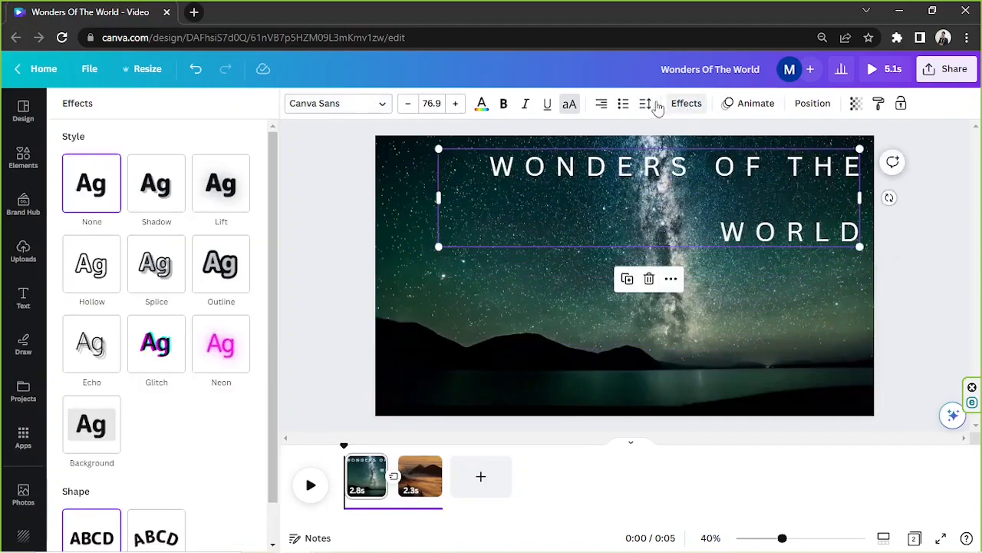
pyautogui.click(178, 204)
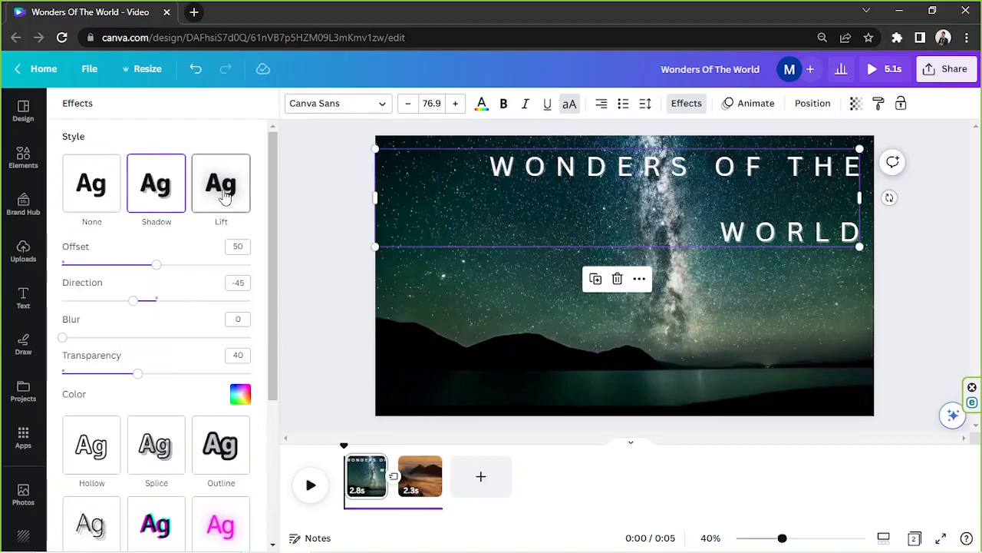
pyautogui.click(223, 195)
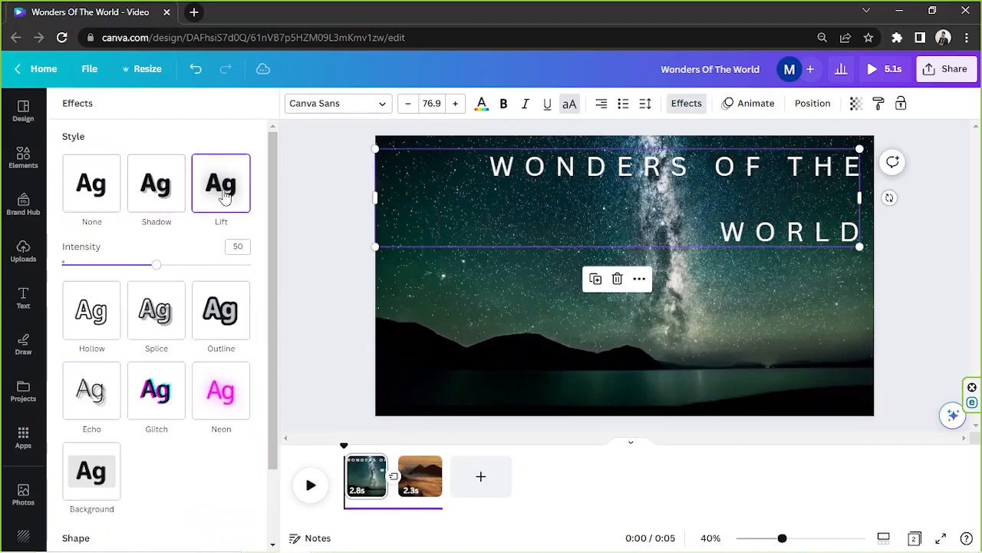
pyautogui.click(119, 326)
pyautogui.click(154, 281)
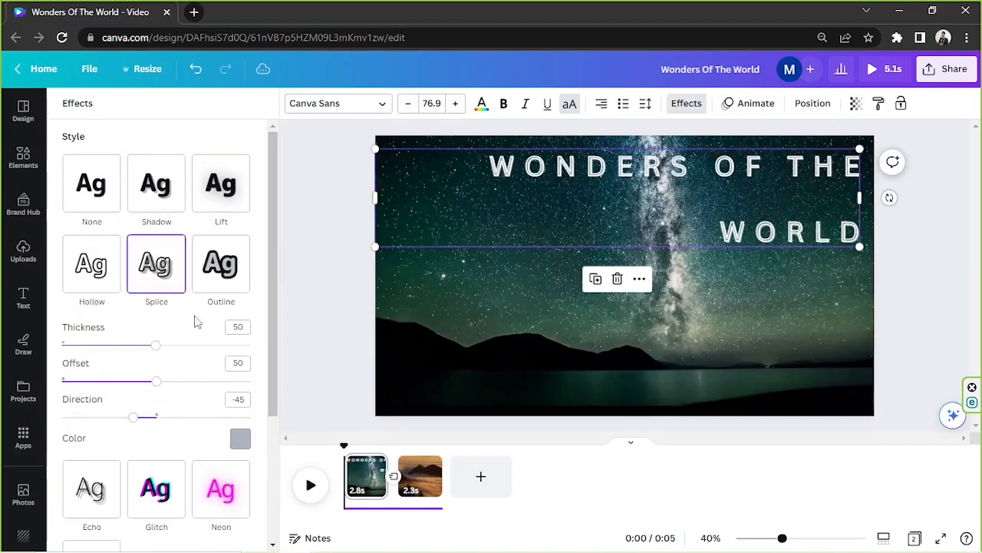
pyautogui.click(242, 263)
pyautogui.click(241, 189)
pyautogui.scroll(-3, 221, 325)
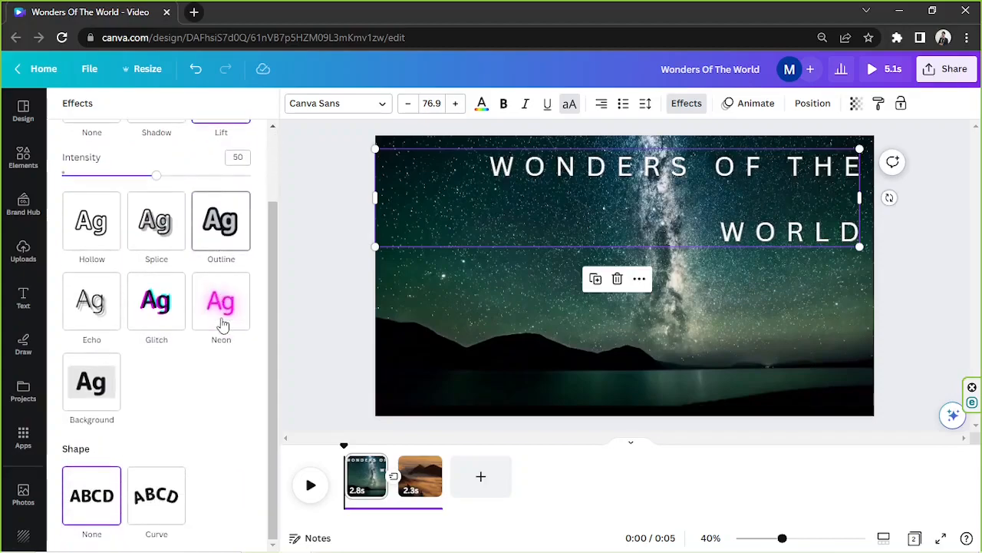
pyautogui.scroll(2, 194, 325)
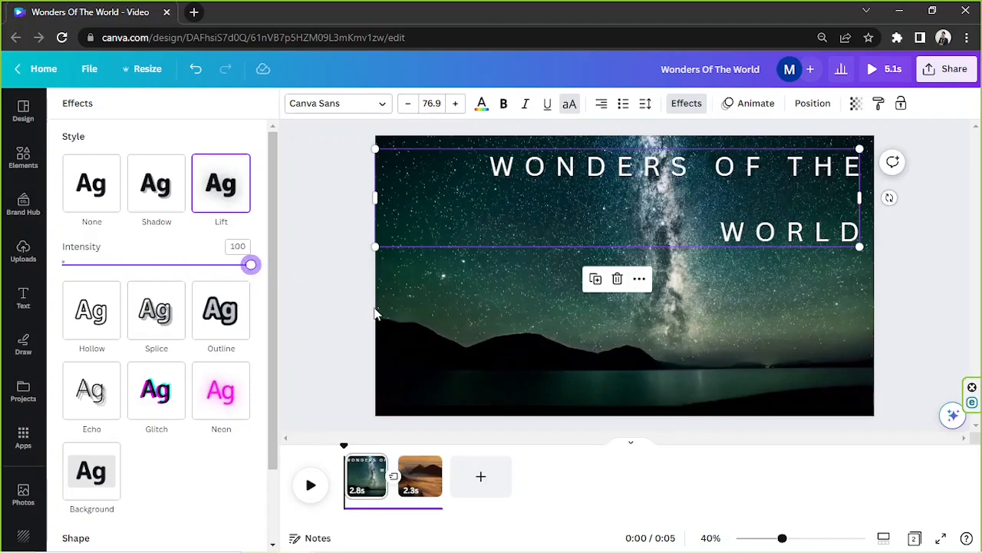
# Apply the Baseline text animation to the title and play the video to preview it
pyautogui.click(736, 114)
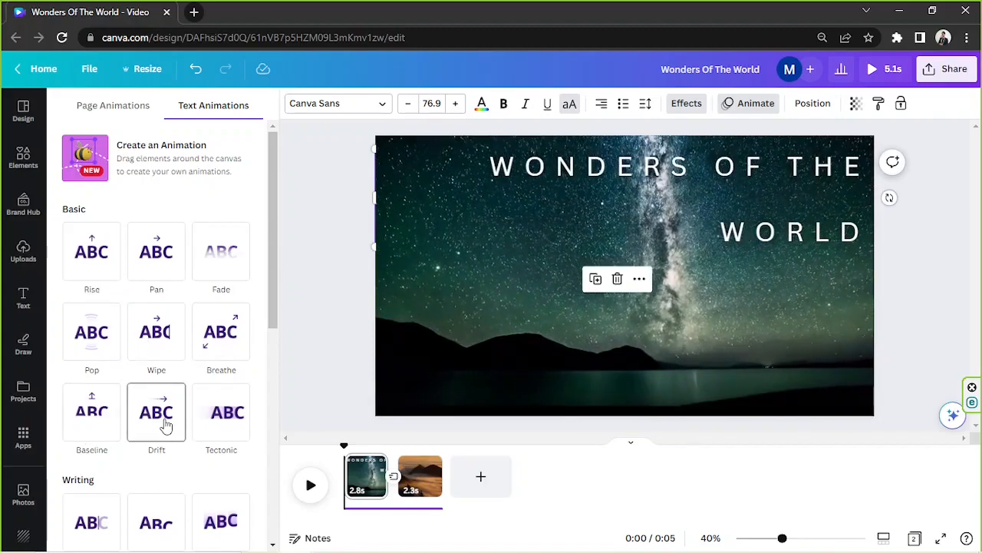
pyautogui.click(98, 427)
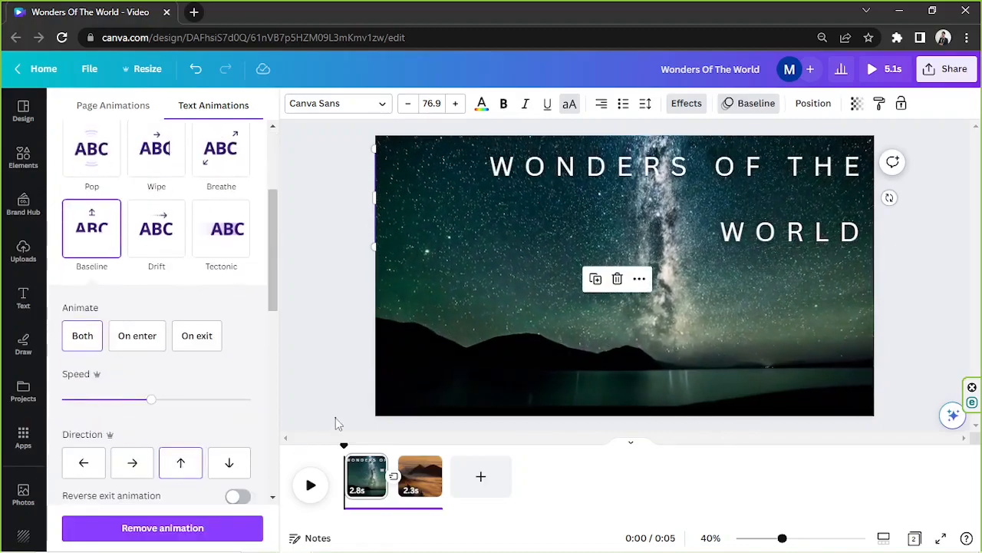
pyautogui.click(335, 419)
pyautogui.click(77, 484)
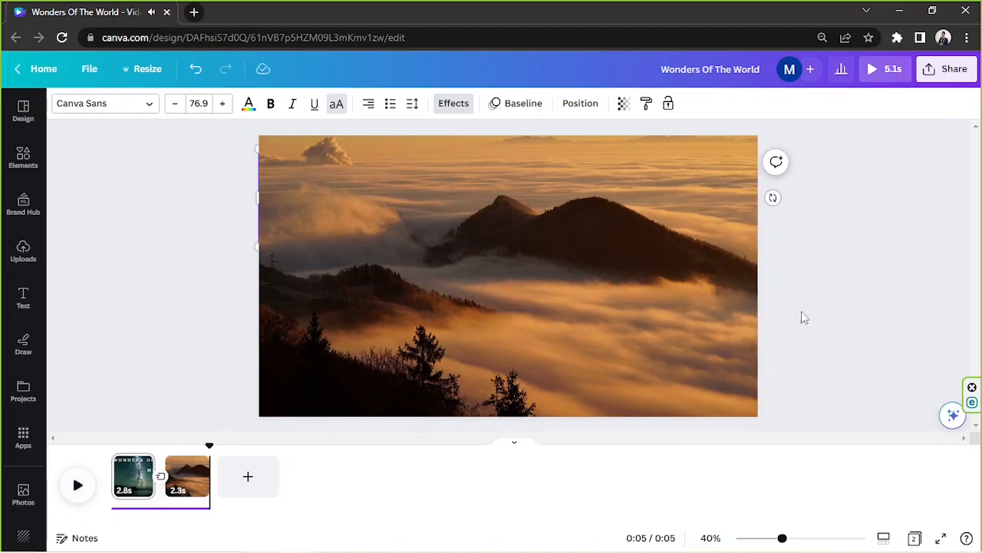
# Return to the first clip and search the elements library for "animation", showing only graphics
pyautogui.click(135, 477)
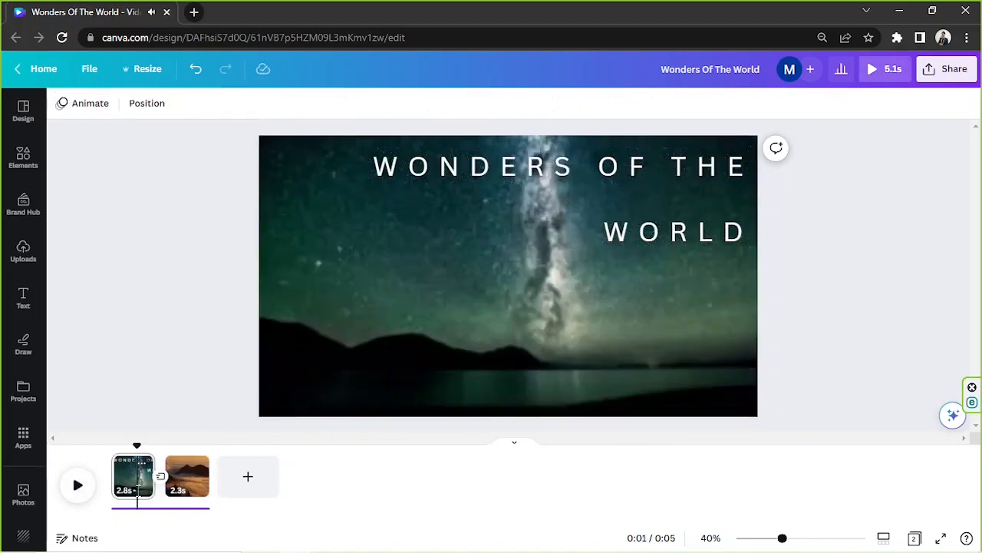
pyautogui.click(128, 477)
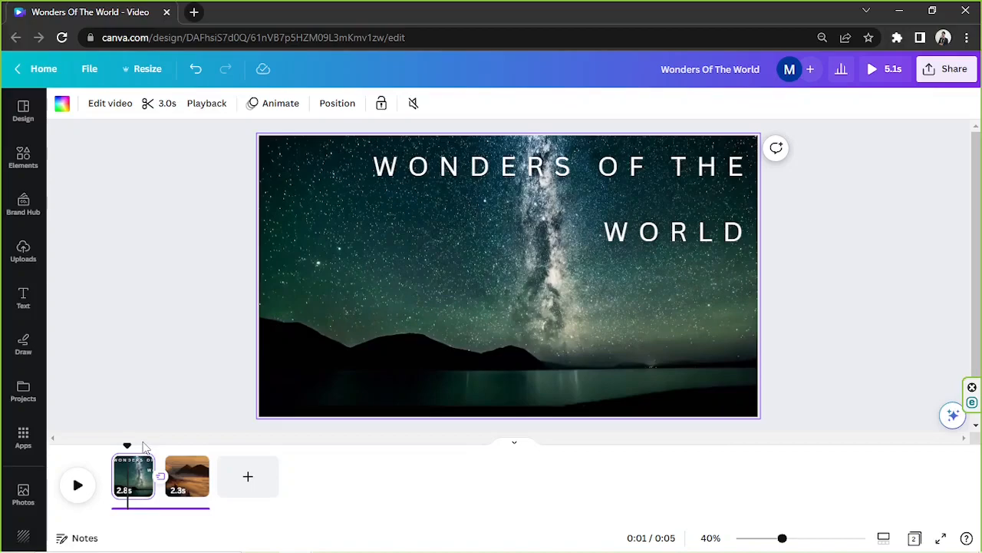
pyautogui.click(17, 165)
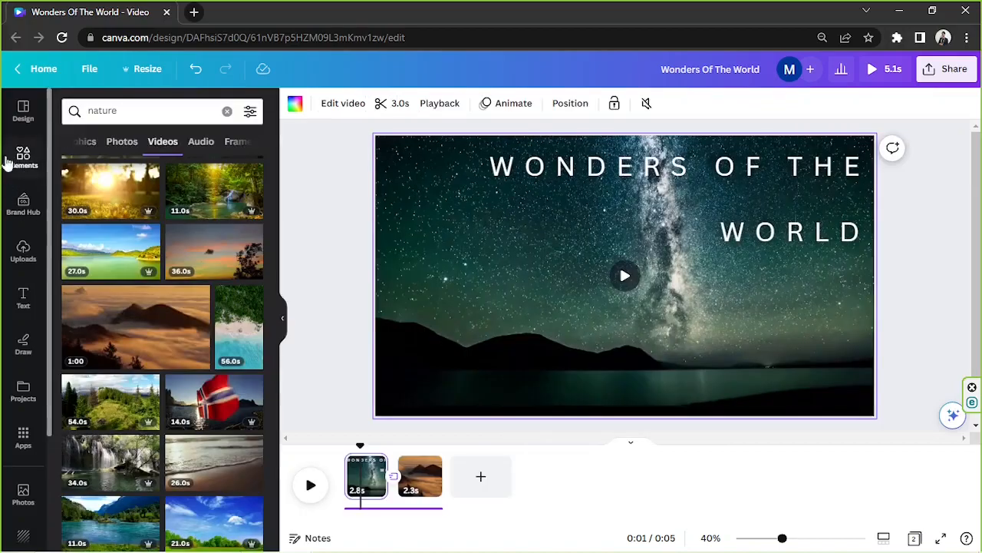
pyautogui.click(137, 114)
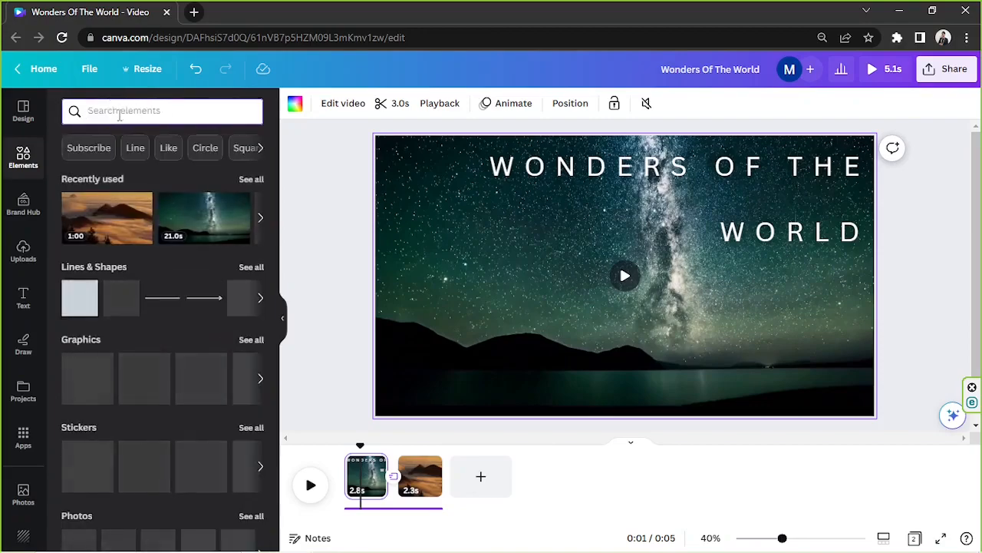
pyautogui.write('aninmatio')
pyautogui.press('BackSpace')
pyautogui.press('BackSpace')
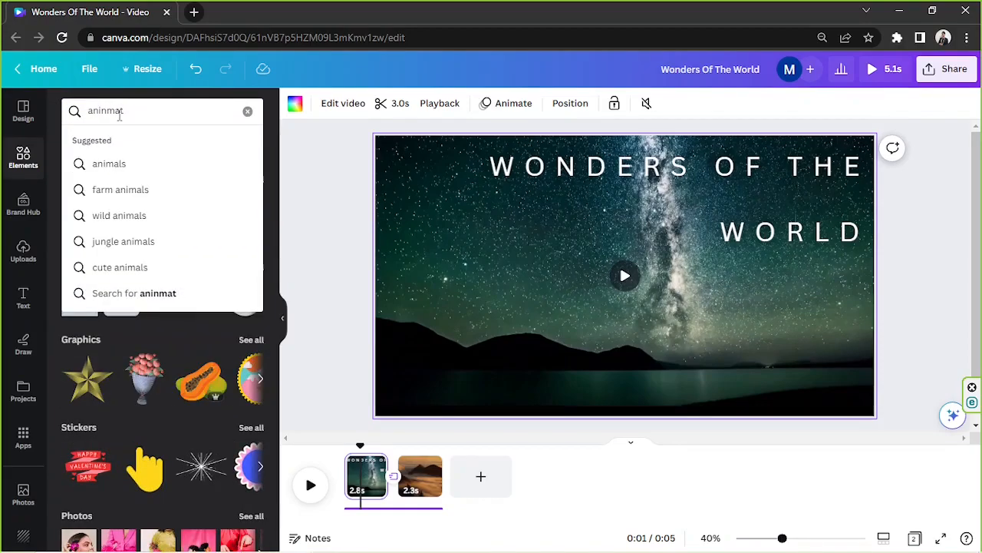
pyautogui.press('BackSpace')
pyautogui.write('mation')
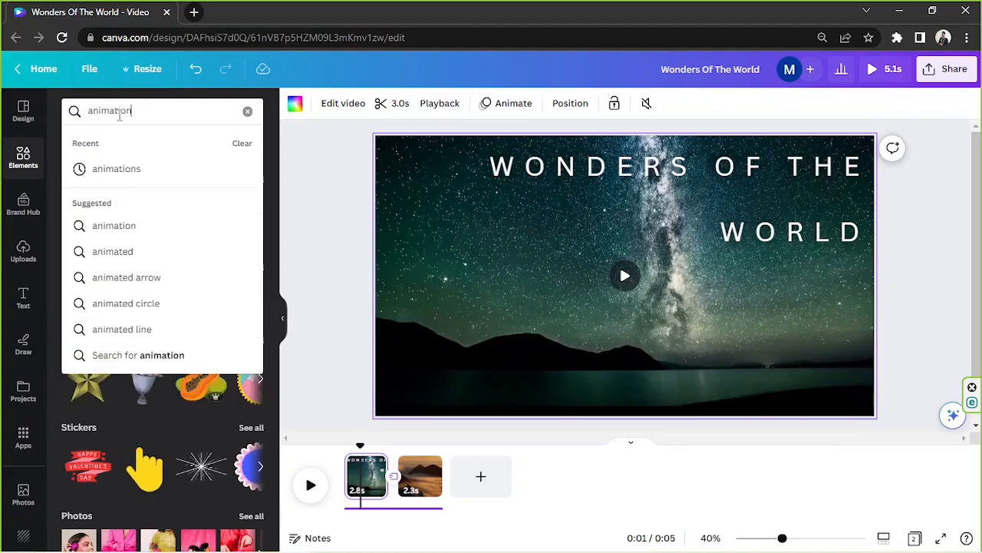
pyautogui.press('Return')
pyautogui.click(116, 146)
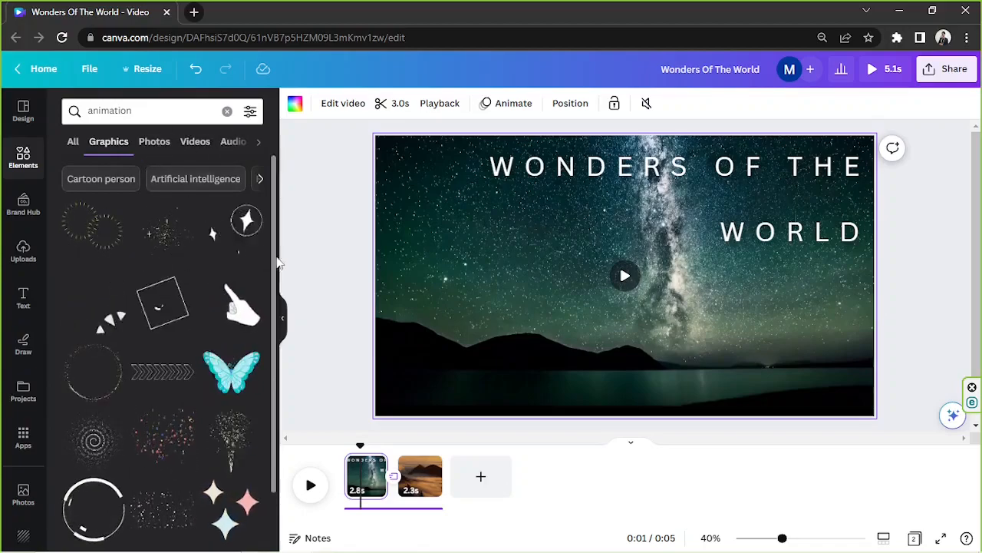
# Add the animated white rectangle outline to the first clip, enlarge it and position it around the title
pyautogui.scroll(-3, 242, 251)
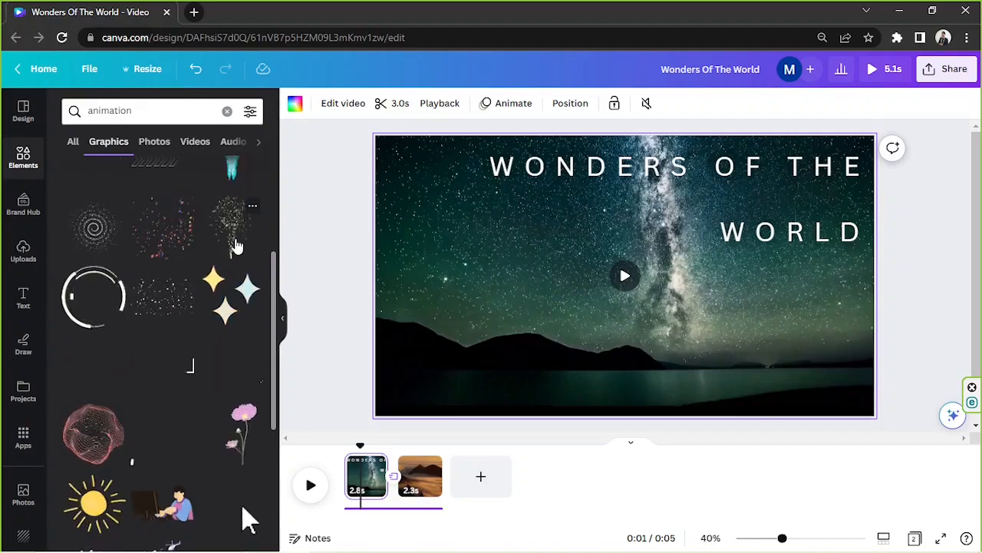
pyautogui.click(173, 370)
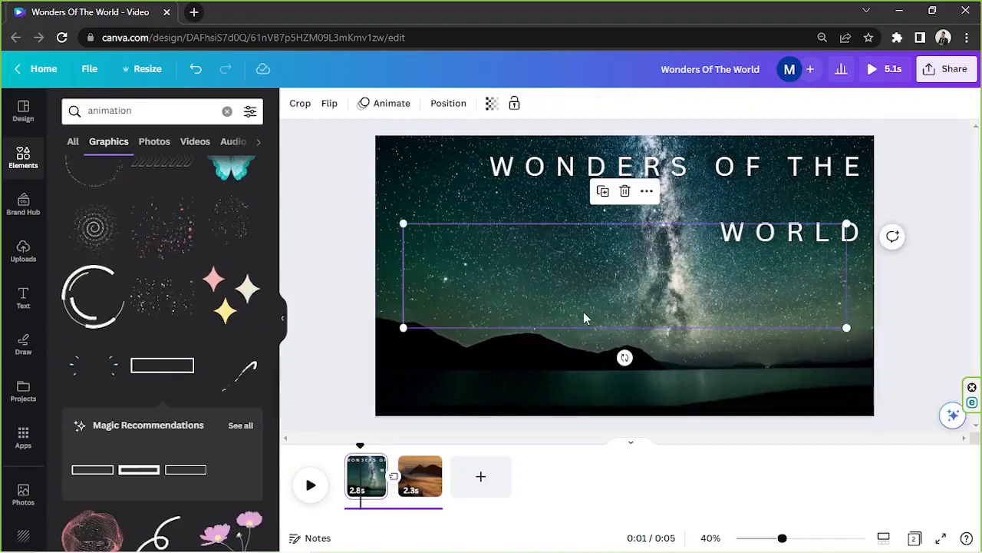
pyautogui.moveTo(613, 278); pyautogui.dragTo(653, 226)
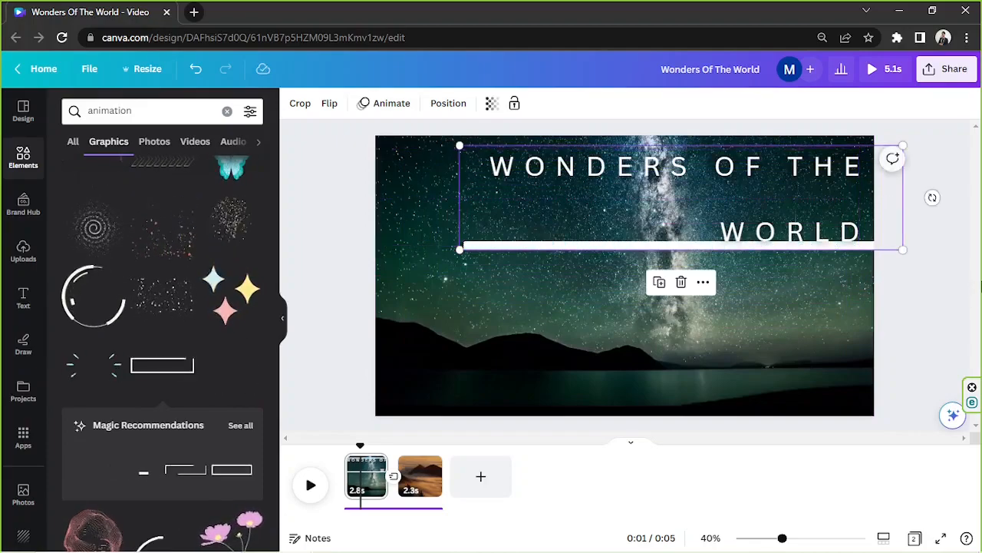
pyautogui.moveTo(902, 250); pyautogui.dragTo(970, 332)
pyautogui.moveTo(641, 212)
pyautogui.mouseDown()
pyautogui.moveTo(618, 185)
pyautogui.moveTo(643, 196)
pyautogui.mouseUp()
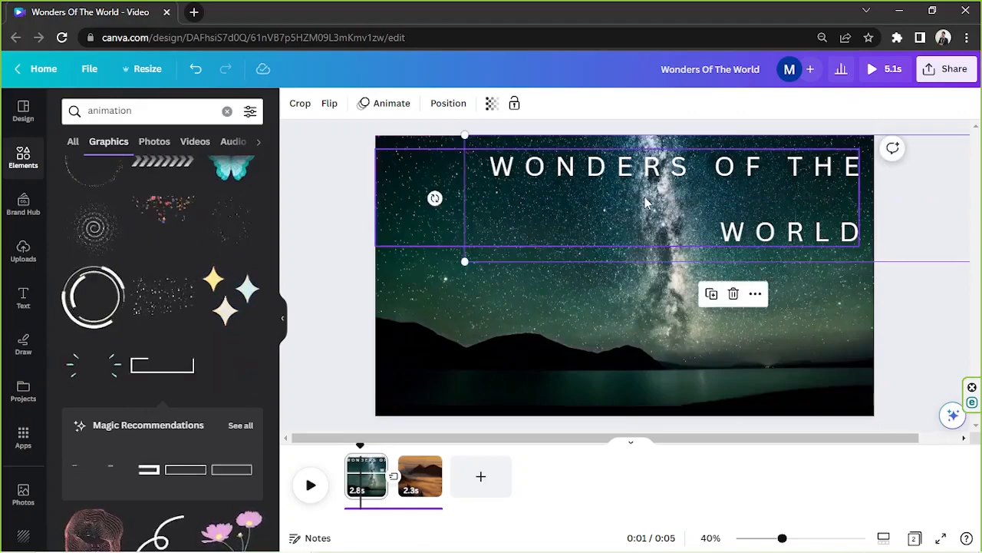
pyautogui.click(903, 336)
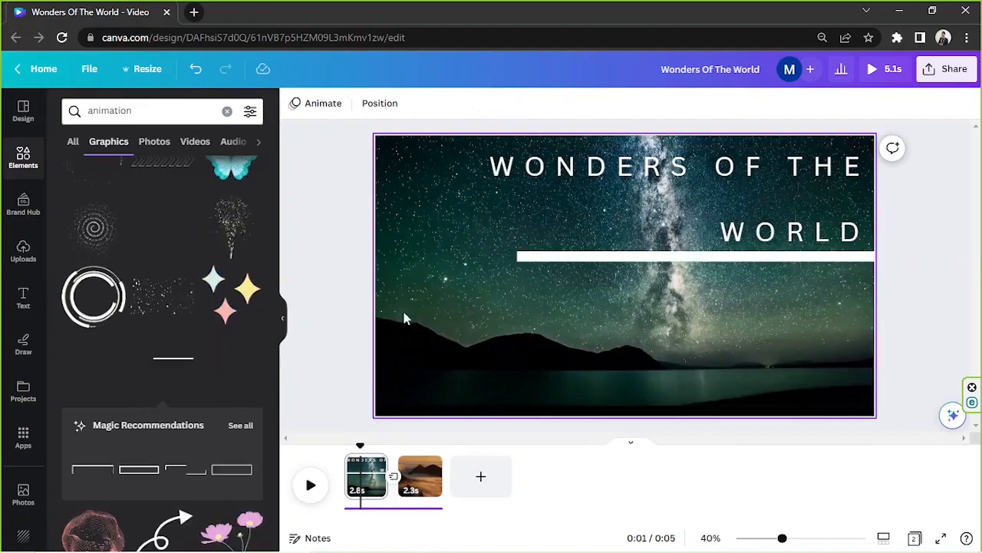
# Check the start of both clips and open the music track's volume setting
pyautogui.moveTo(361, 443); pyautogui.dragTo(343, 444)
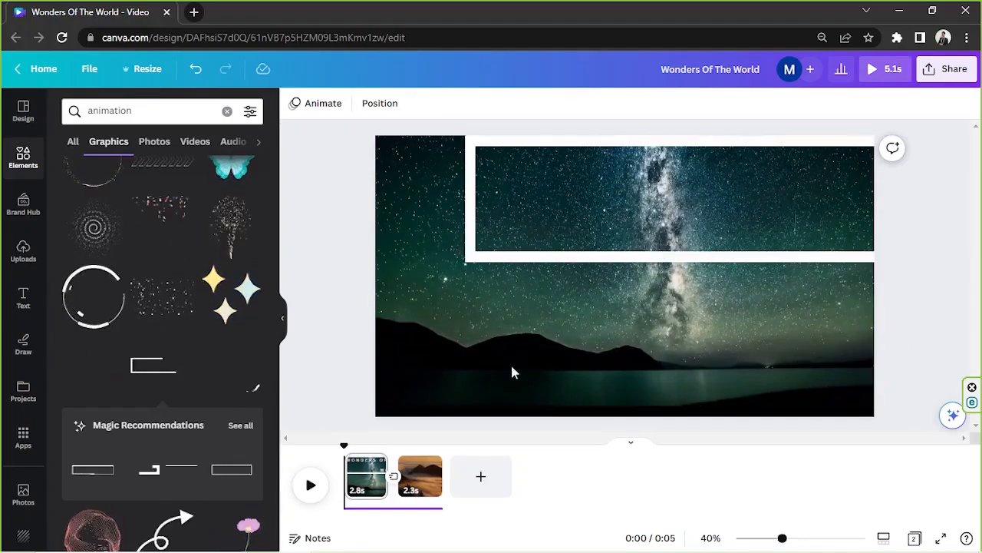
pyautogui.click(428, 477)
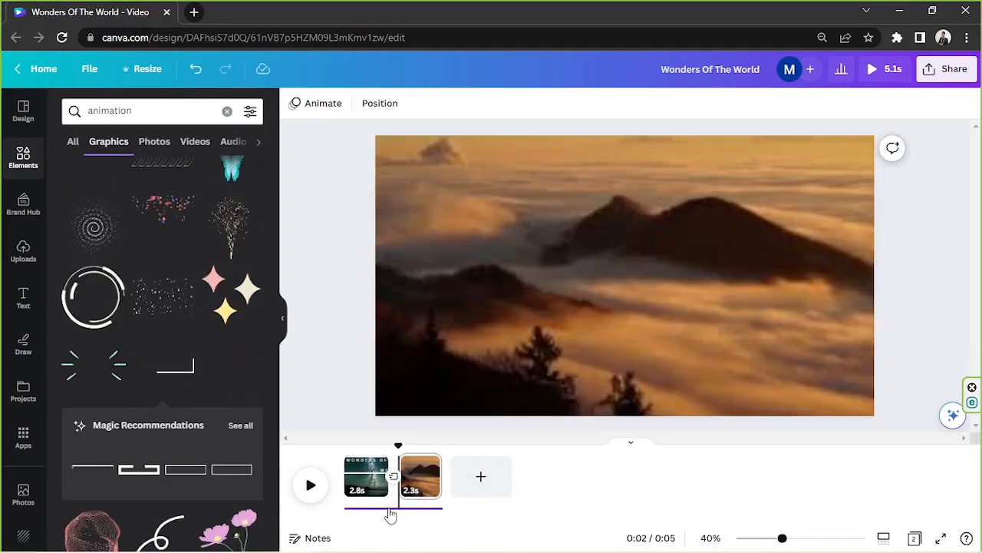
pyautogui.click(427, 505)
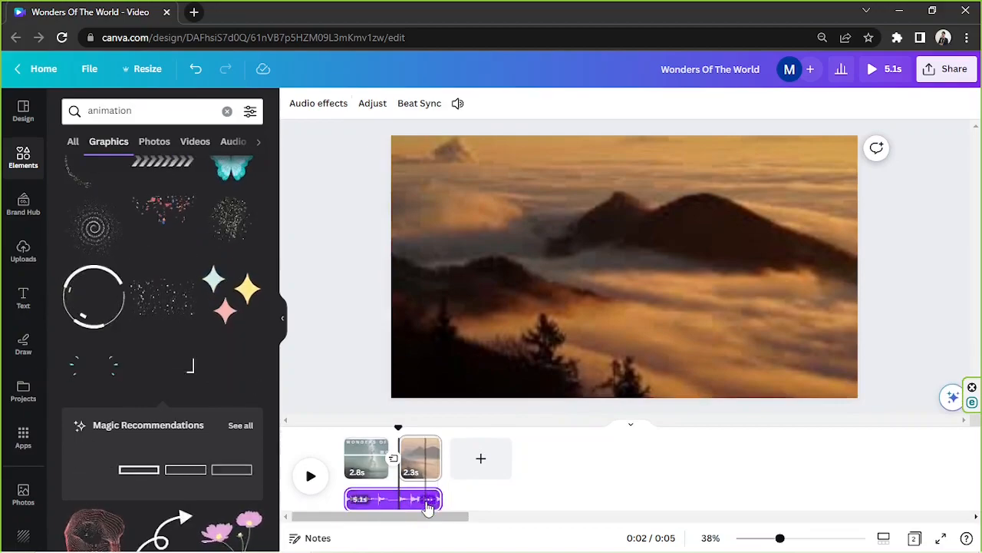
pyautogui.rightClick(427, 500)
pyautogui.click(537, 402)
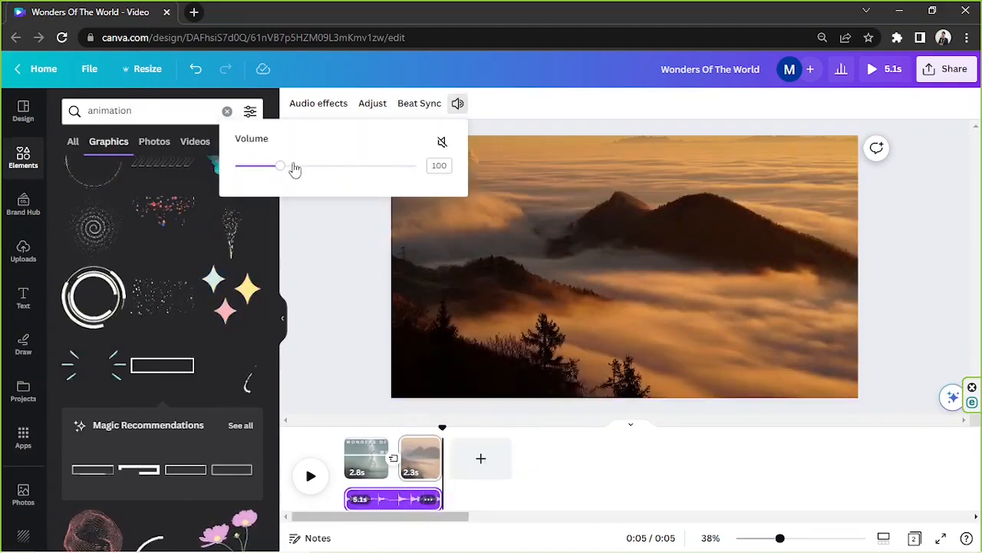
pyautogui.click(550, 474)
# Play the whole video from the beginning to review the title, frame and music together
pyautogui.click(344, 436)
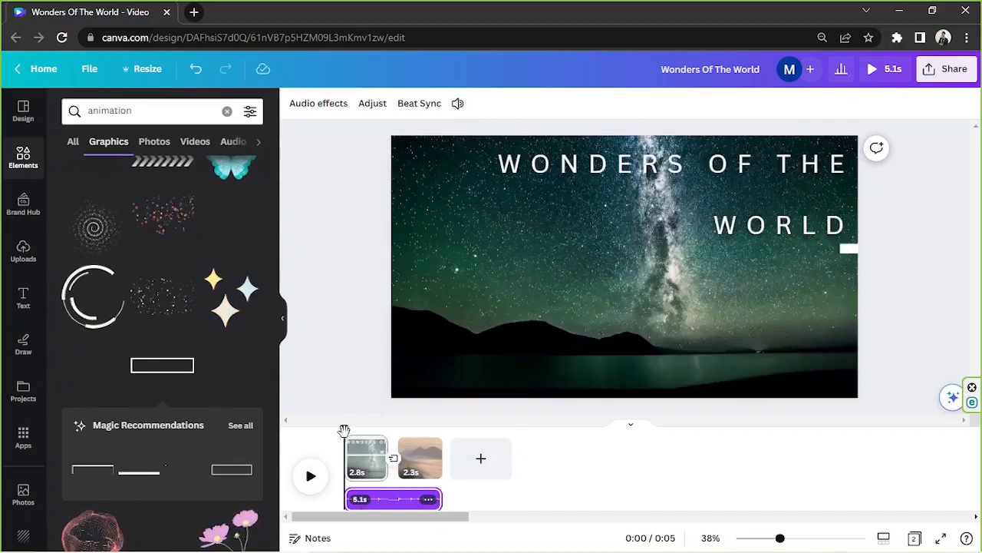
pyautogui.click(311, 475)
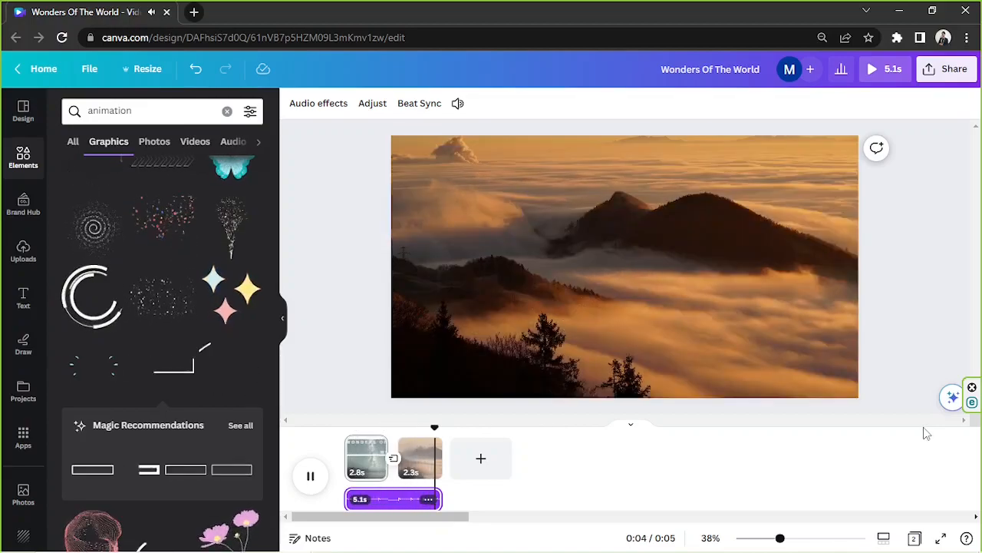
pyautogui.click(890, 345)
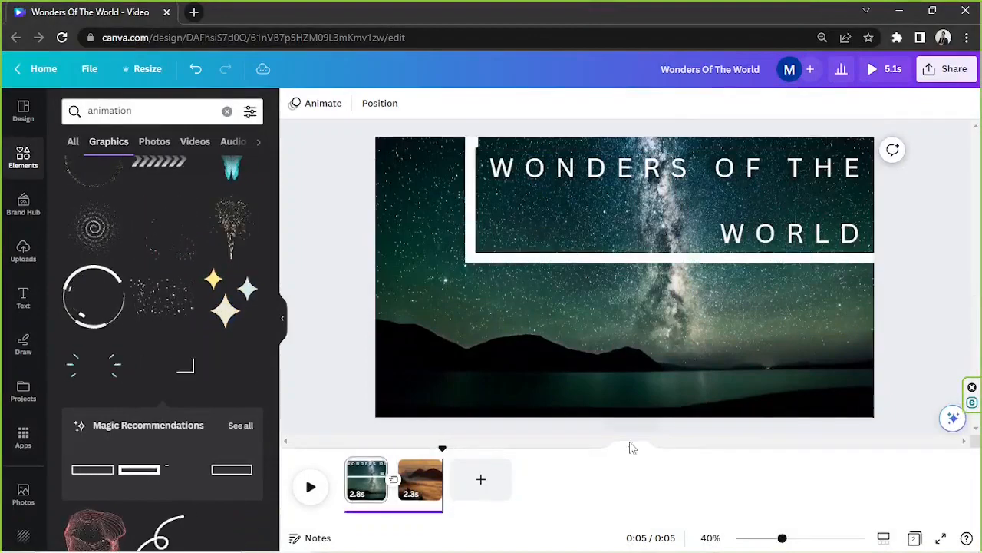
# Hide the timeline to show the pages in a scrolling view and add a blank page after page 2
pyautogui.click(631, 446)
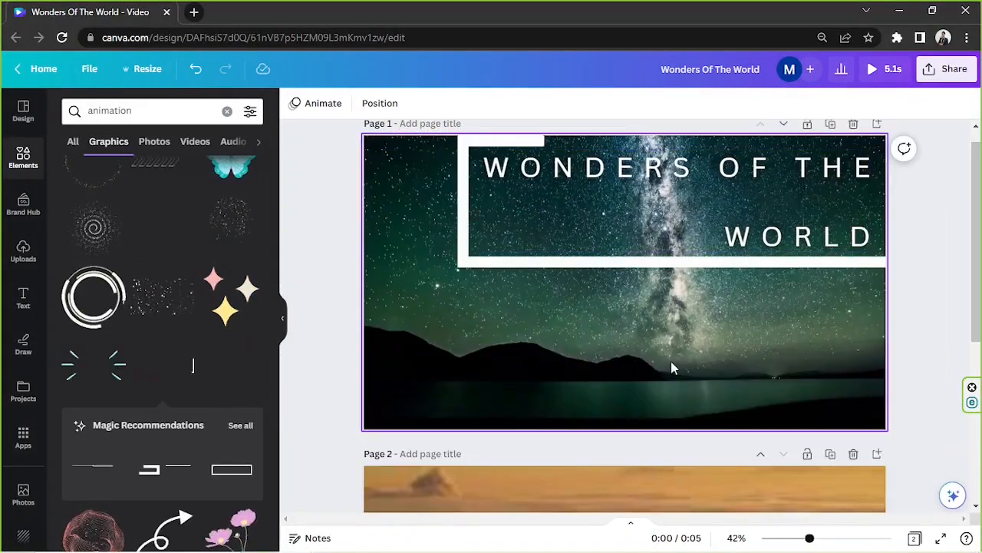
pyautogui.scroll(-4, 673, 359)
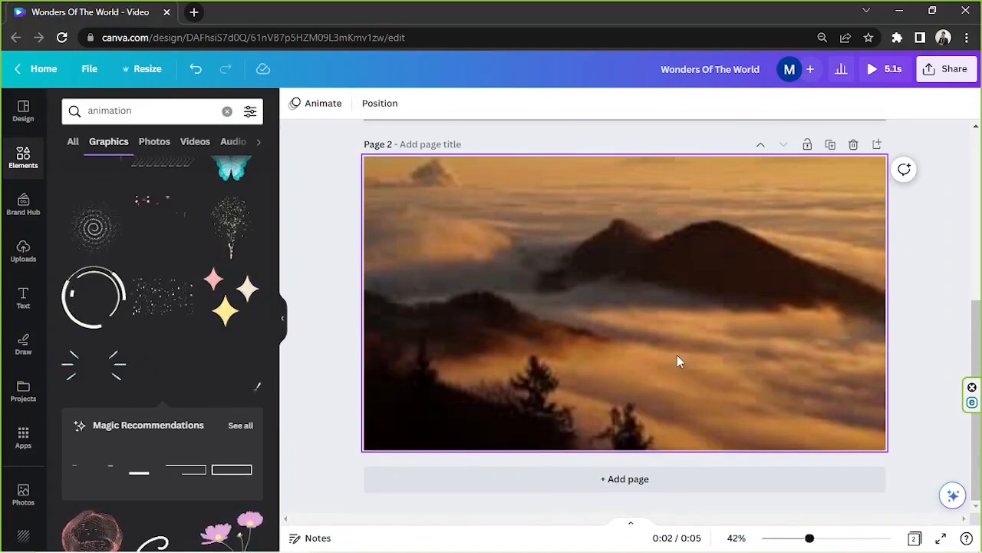
pyautogui.click(592, 479)
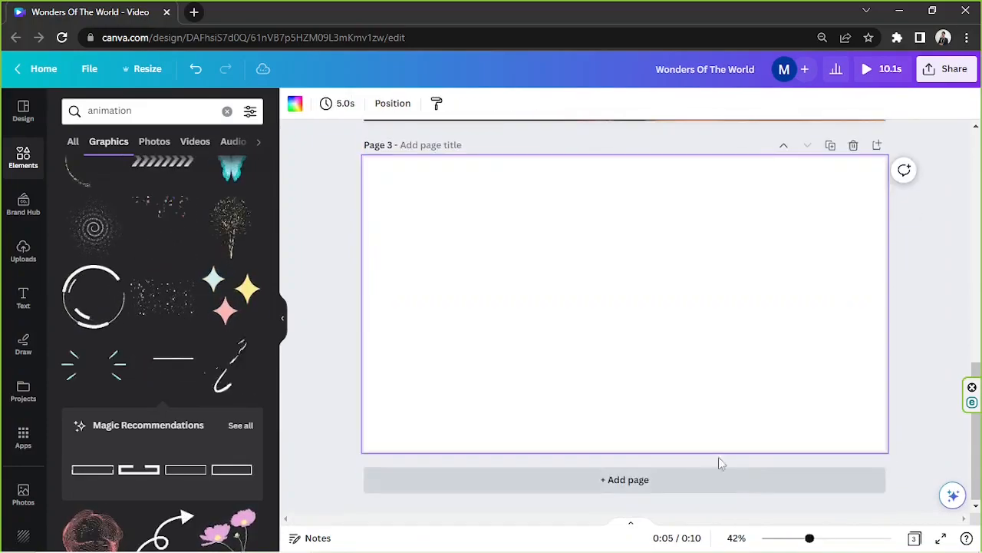
pyautogui.click(344, 279)
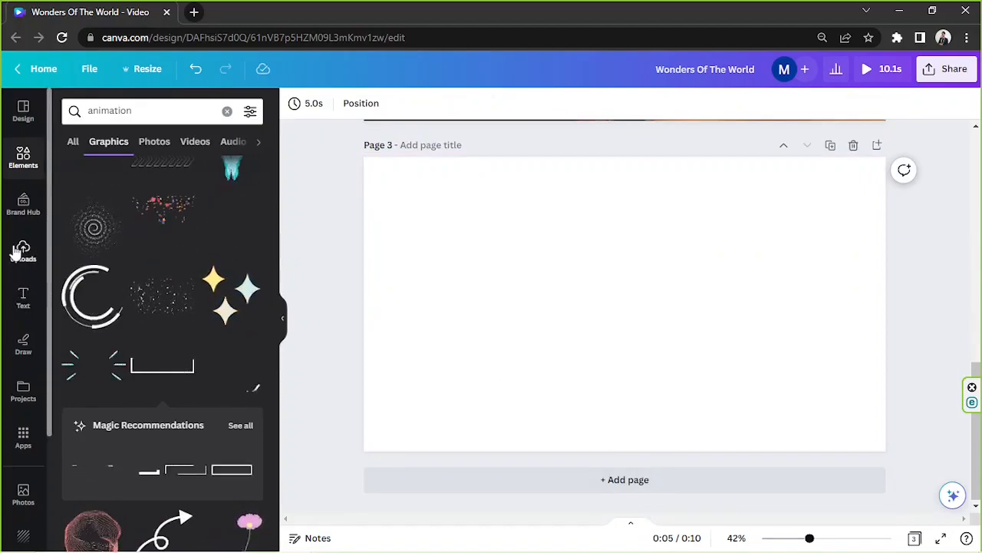
# Look through the uploaded images for one to use on the blank page
pyautogui.click(30, 265)
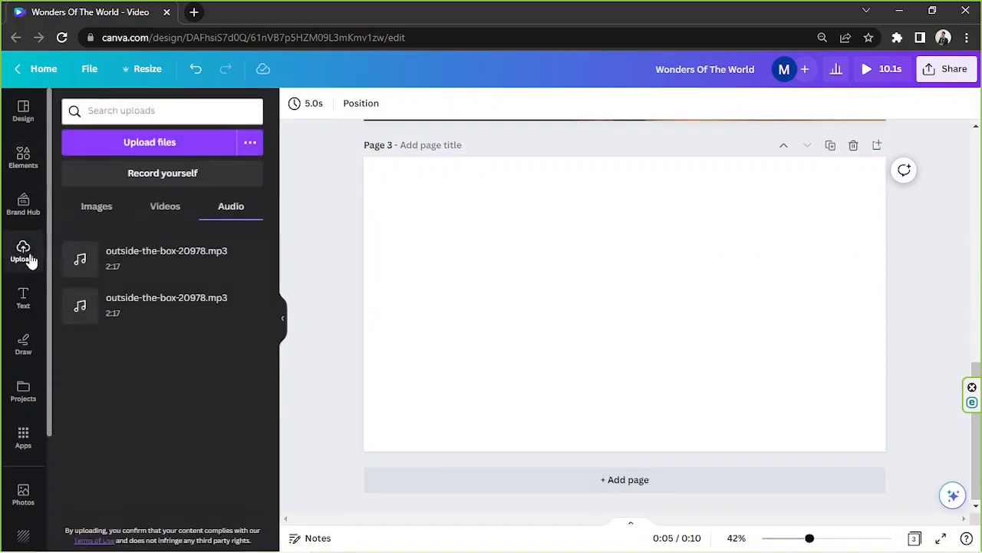
pyautogui.click(98, 207)
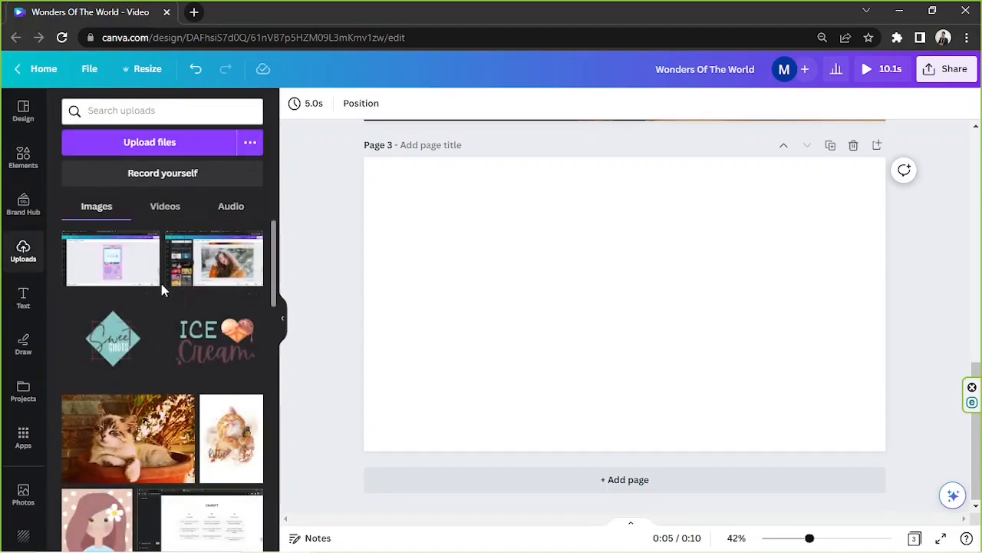
pyautogui.scroll(-1, 158, 291)
pyautogui.scroll(1, 158, 292)
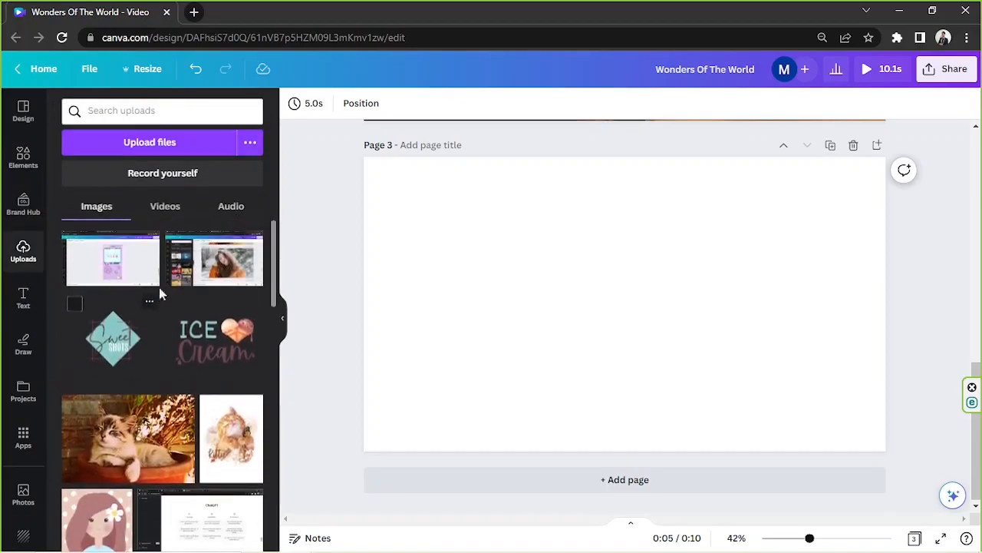
# Search the elements library's photos for "cute" and add the white puppy sitting on a rock to page 3
pyautogui.click(23, 158)
pyautogui.doubleClick(119, 113)
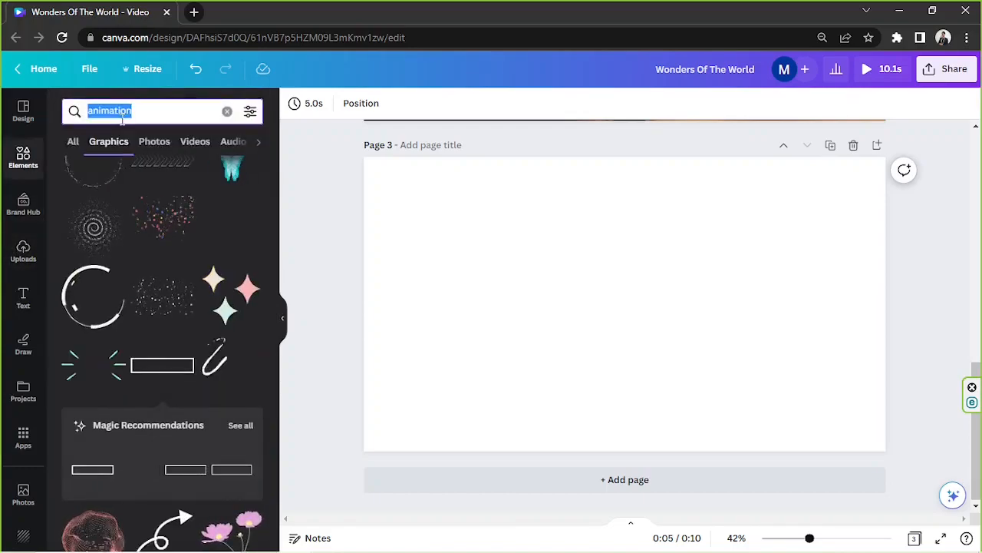
pyautogui.write('e')
pyautogui.press('Return')
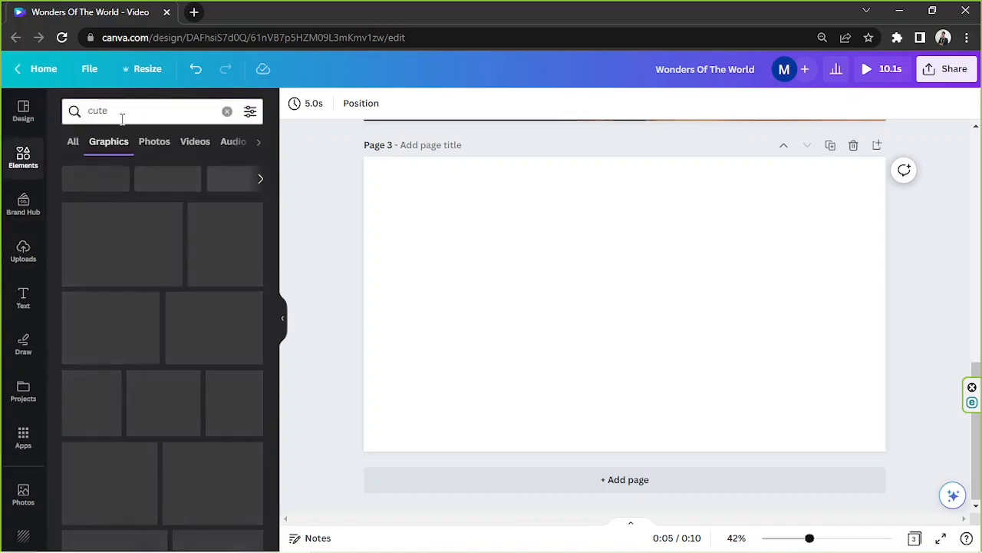
pyautogui.click(153, 144)
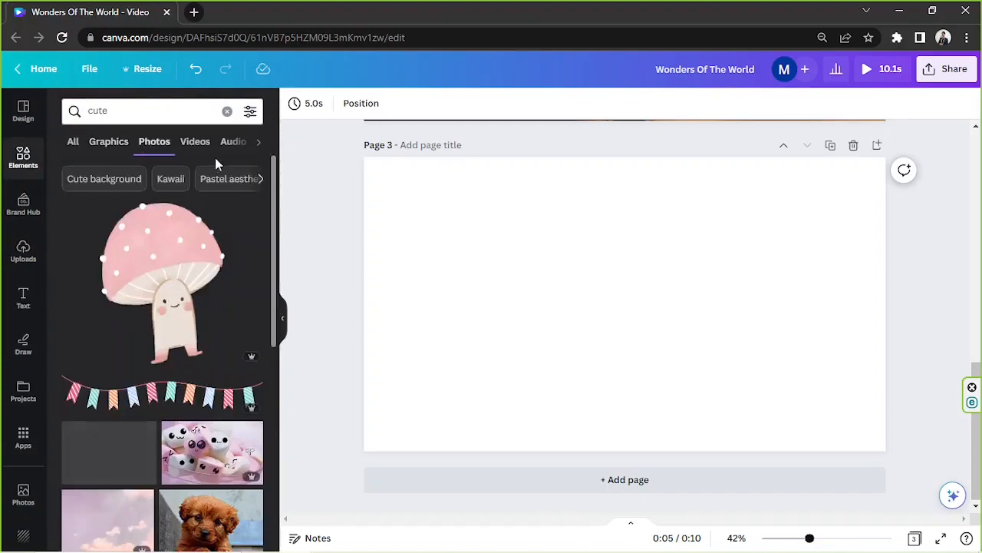
pyautogui.scroll(-5, 192, 272)
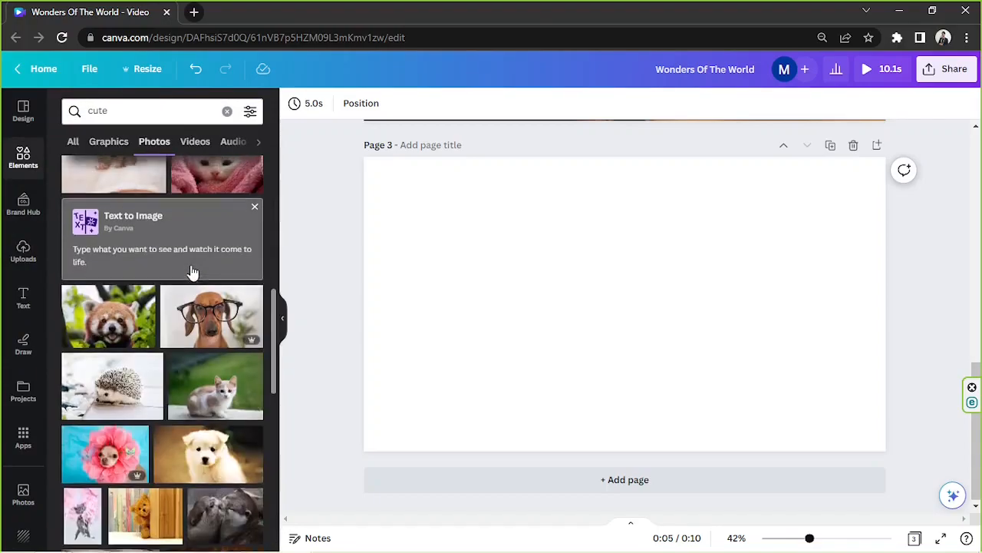
pyautogui.scroll(2, 189, 281)
pyautogui.scroll(-2, 170, 296)
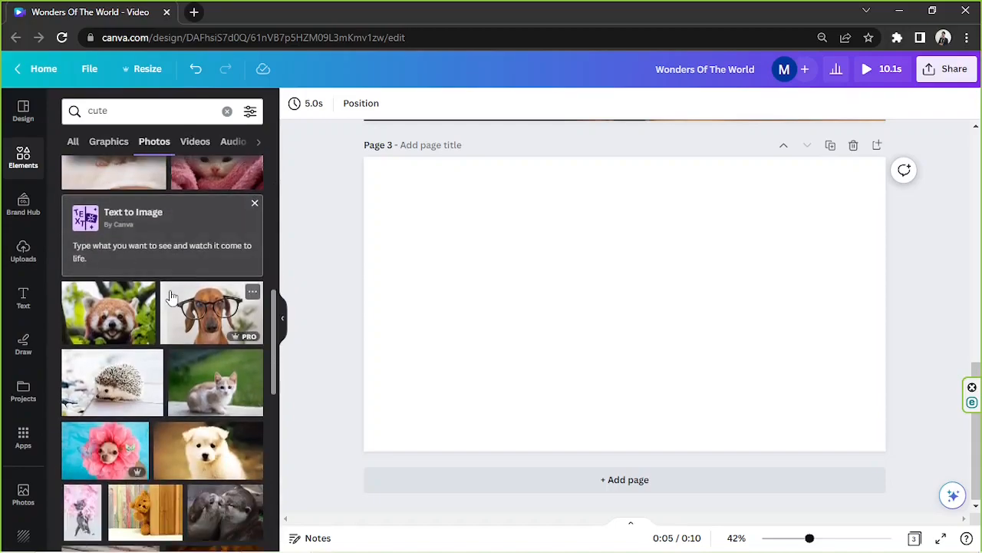
pyautogui.scroll(-4, 171, 296)
pyautogui.click(214, 290)
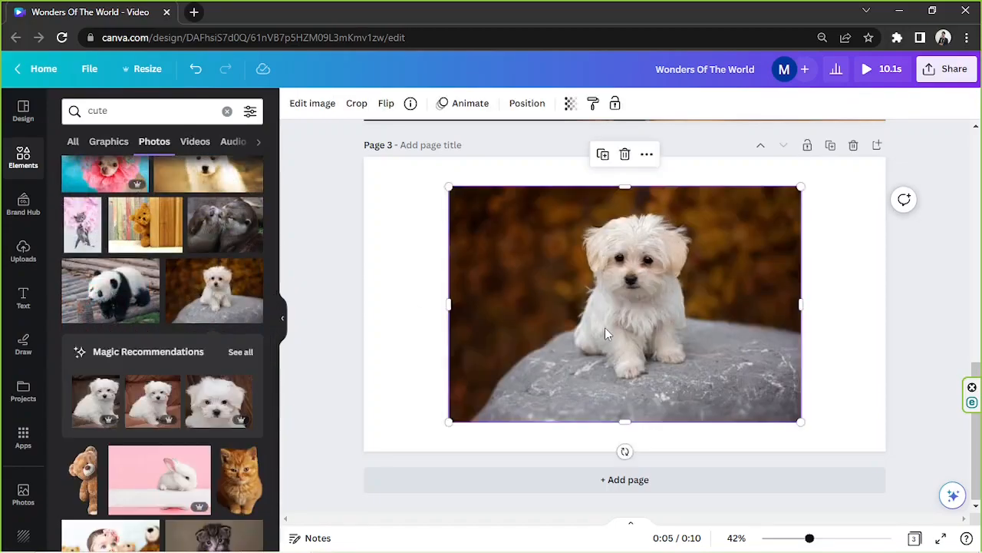
# Select the puppy photo on page 3 and open its image editing options
pyautogui.moveTo(605, 327); pyautogui.dragTo(629, 319)
pyautogui.click(922, 299)
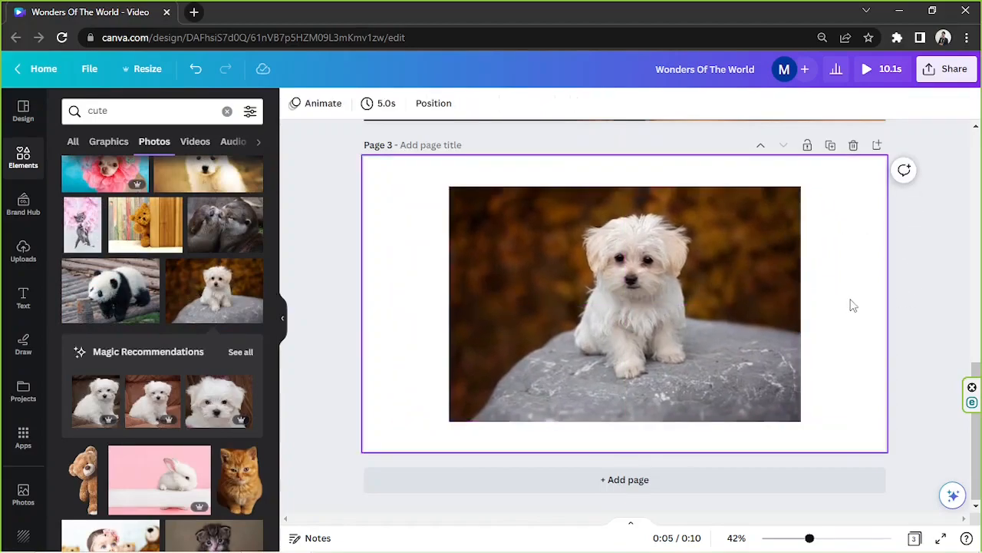
pyautogui.click(688, 303)
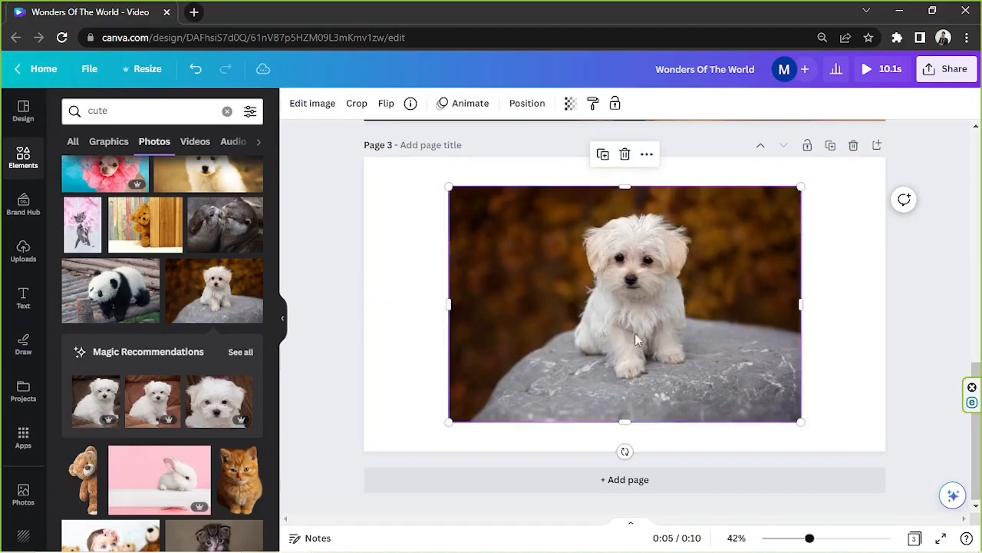
pyautogui.click(313, 105)
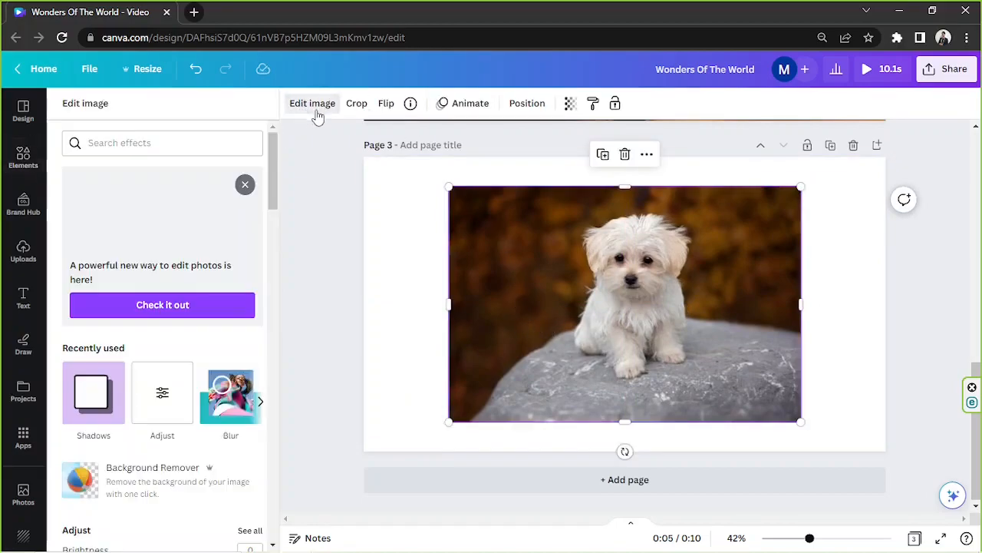
pyautogui.moveTo(274, 179)
pyautogui.mouseDown()
pyautogui.moveTo(234, 525)
pyautogui.moveTo(266, 253)
pyautogui.moveTo(260, 154)
pyautogui.moveTo(277, 180)
pyautogui.mouseUp()
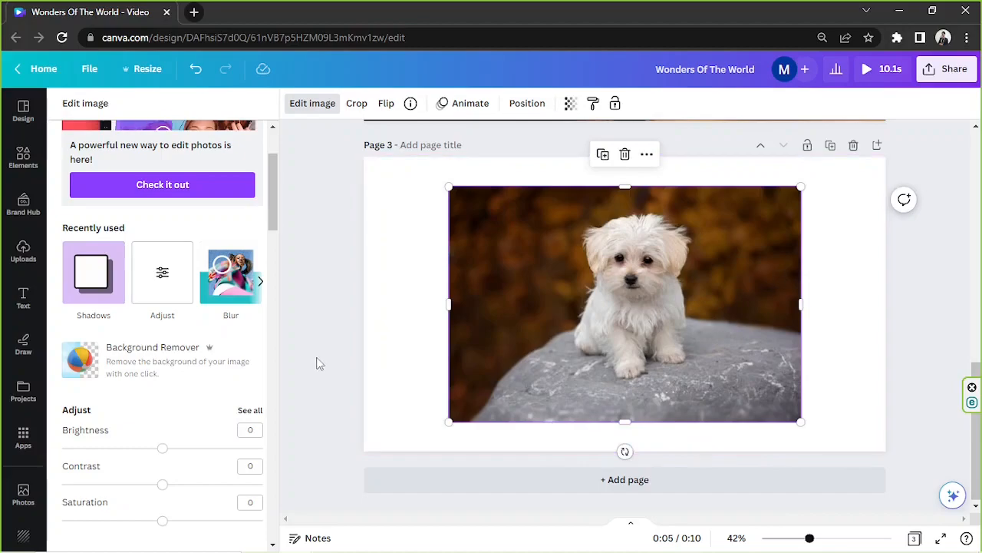
# Examine the full list of Adjust settings available for the puppy photo, then return to the effects overview
pyautogui.click(169, 281)
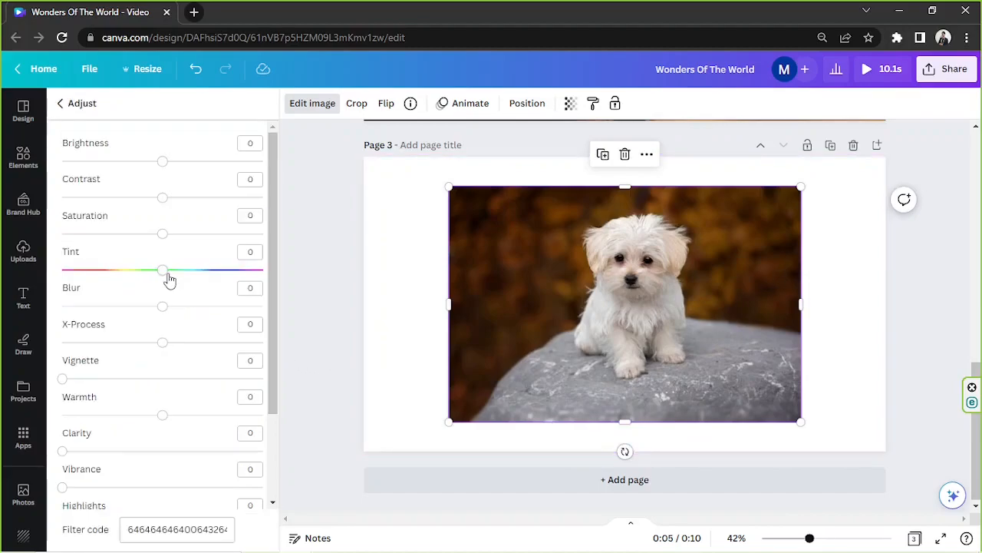
pyautogui.scroll(-3, 212, 259)
pyautogui.scroll(3, 207, 270)
pyautogui.scroll(-3, 230, 216)
pyautogui.click(87, 112)
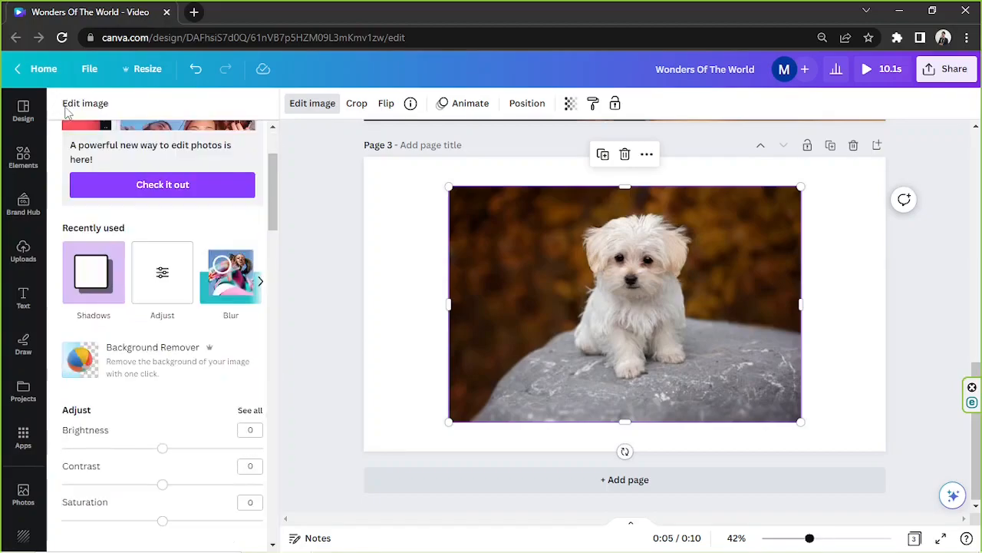
# Browse the recently used effects and examine the Duotone presets for the puppy photo without applying one
pyautogui.scroll(-2, 264, 268)
pyautogui.scroll(1, 240, 203)
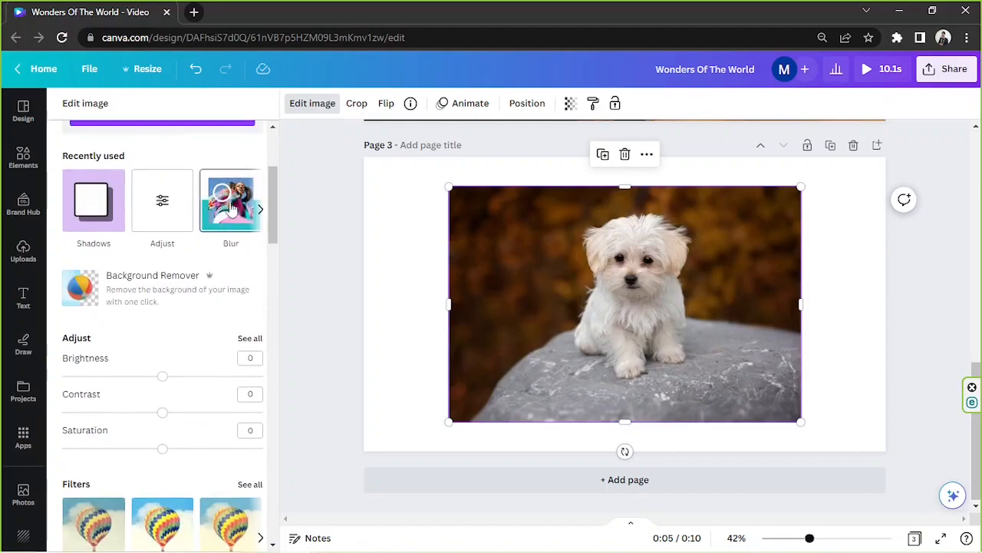
pyautogui.click(261, 212)
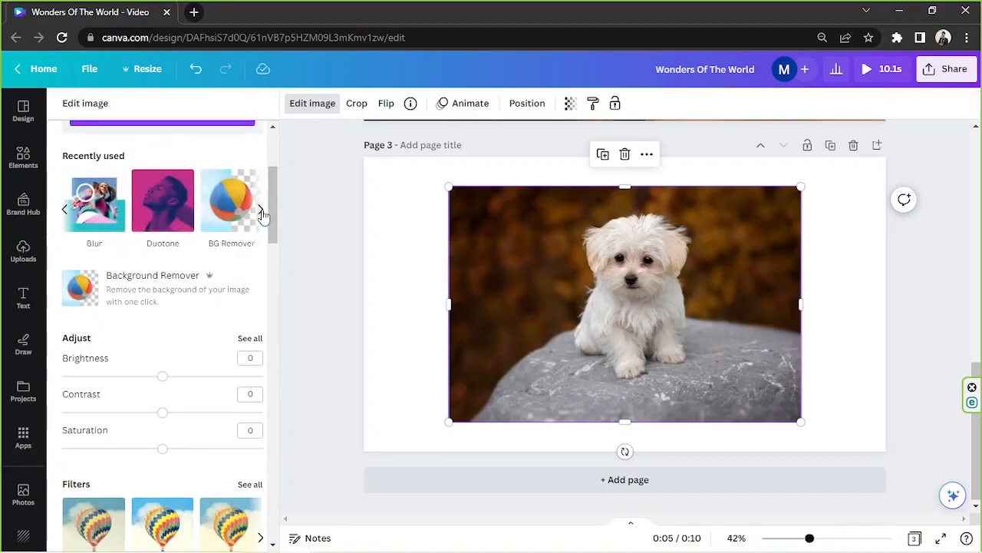
pyautogui.click(158, 217)
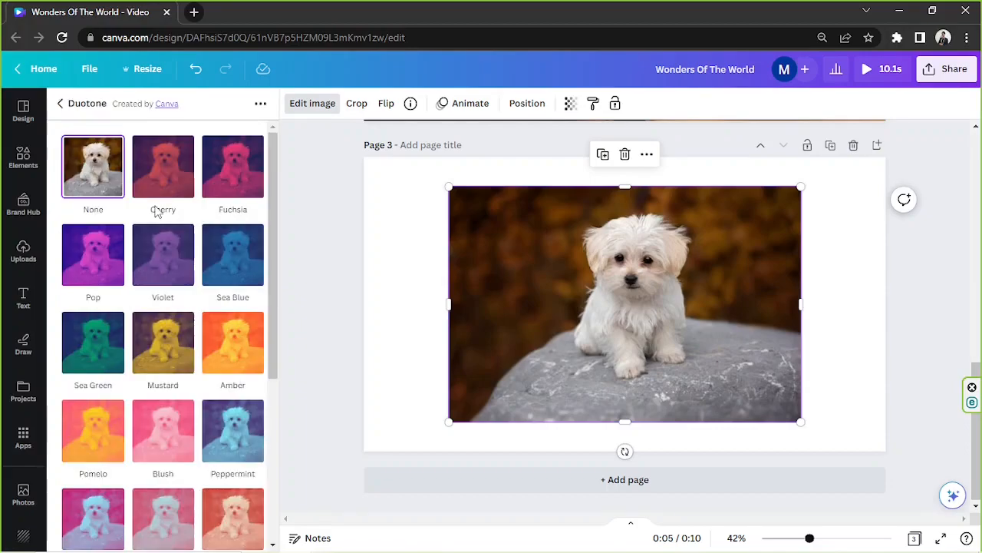
pyautogui.scroll(-4, 160, 216)
pyautogui.scroll(4, 154, 215)
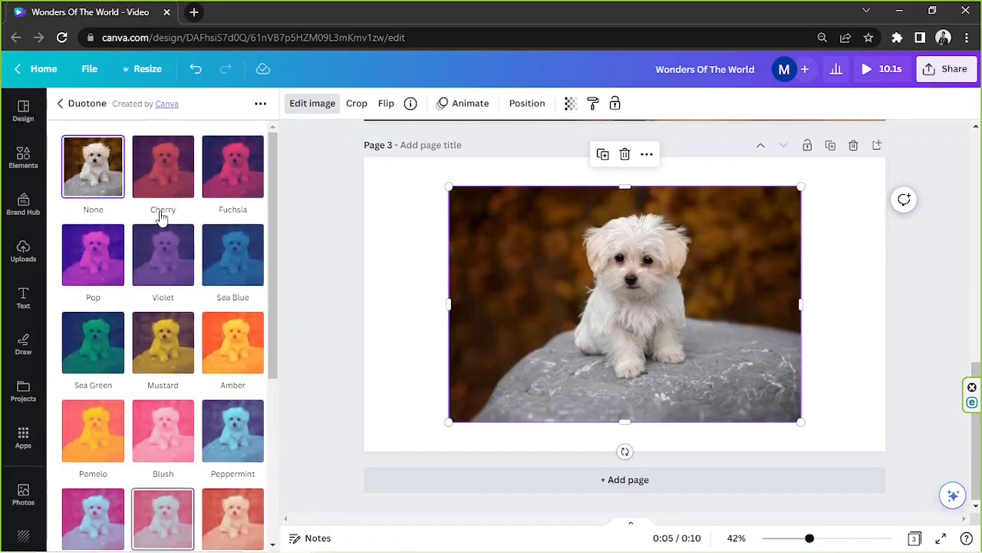
pyautogui.click(61, 106)
# Examine the ColorMix and Paint Effects presets among the recently used effects without applying any
pyautogui.scroll(2, 234, 265)
pyautogui.click(261, 280)
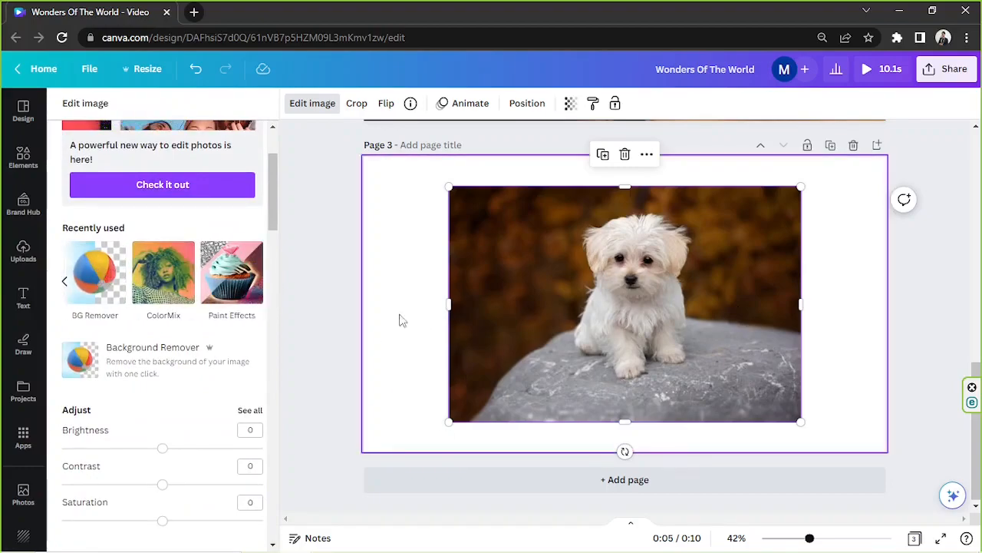
pyautogui.click(176, 266)
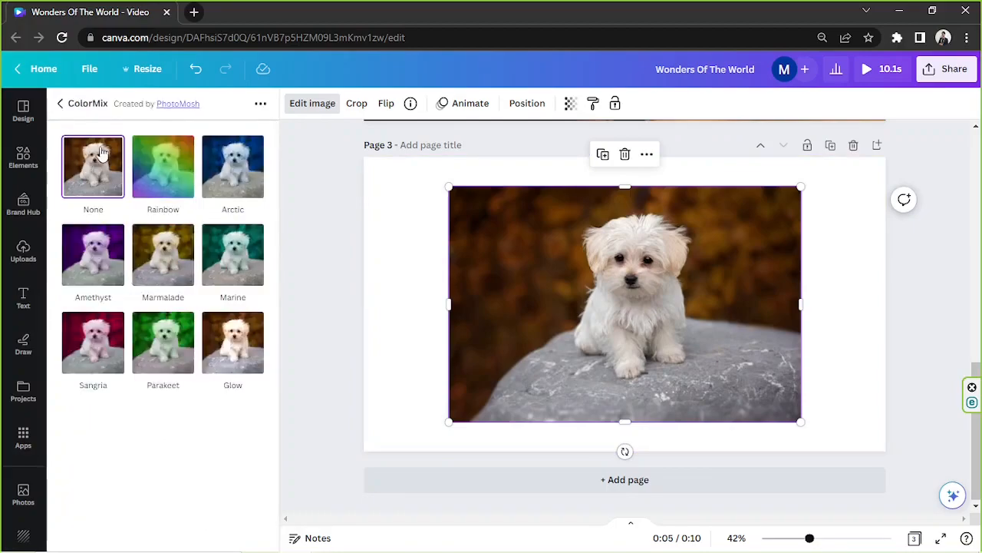
pyautogui.click(61, 103)
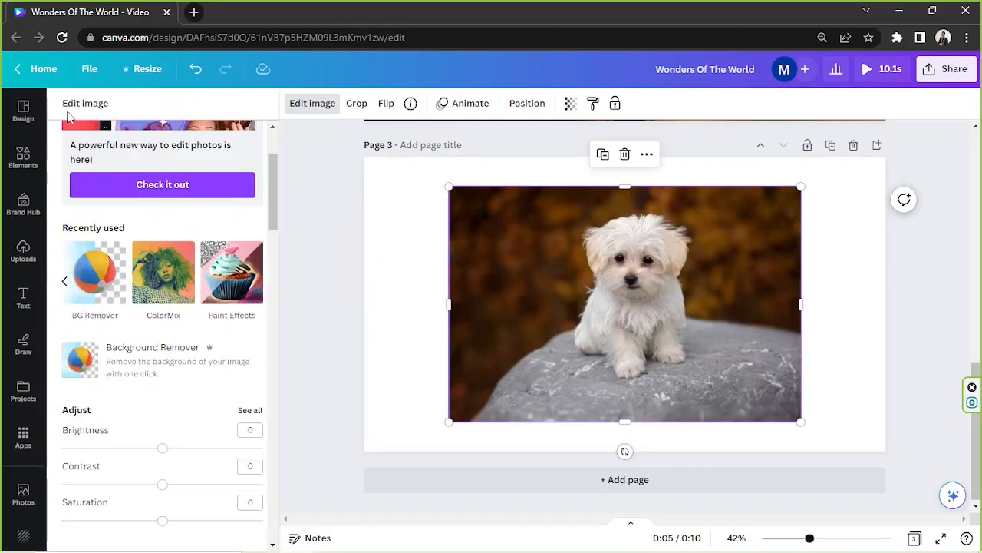
pyautogui.click(241, 261)
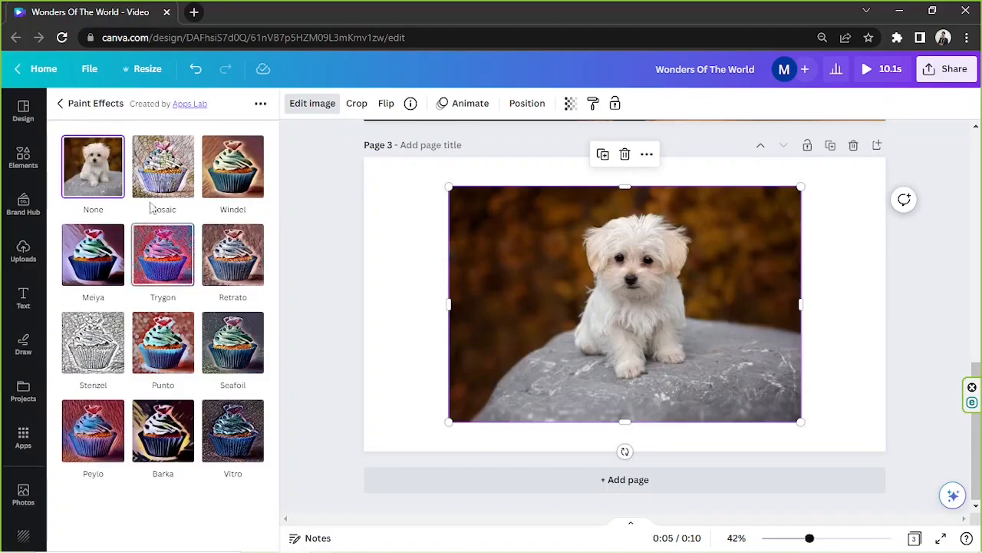
pyautogui.click(61, 103)
# Examine the complete collection of Filters for the puppy photo and return to the effects overview
pyautogui.scroll(-4, 263, 268)
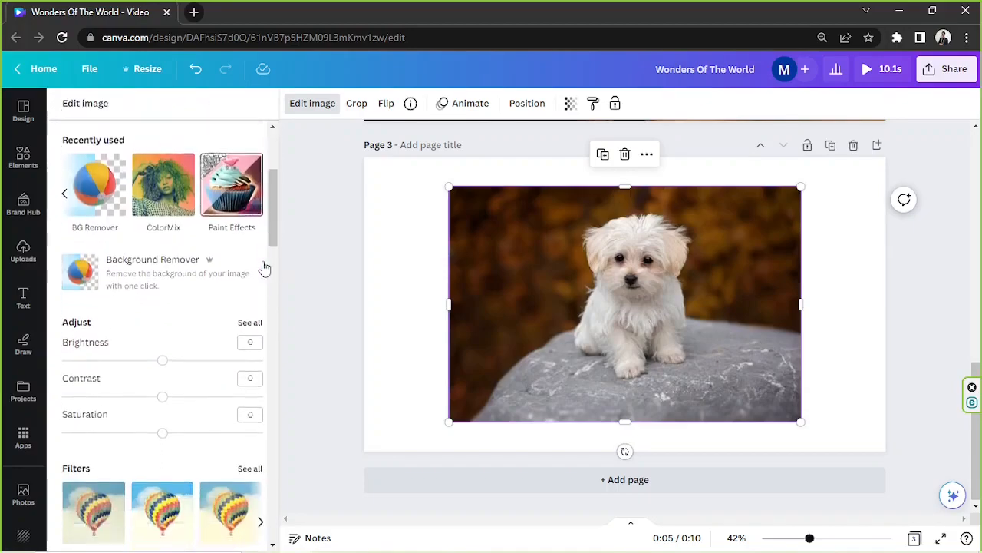
pyautogui.scroll(-2, 259, 261)
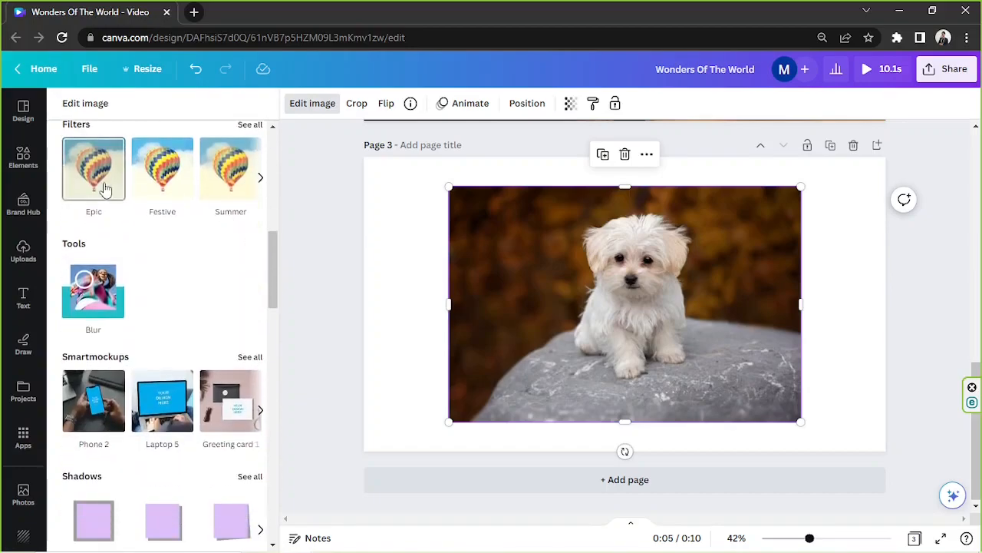
pyautogui.click(251, 124)
pyautogui.scroll(-3, 162, 307)
pyautogui.scroll(3, 161, 307)
pyautogui.click(60, 103)
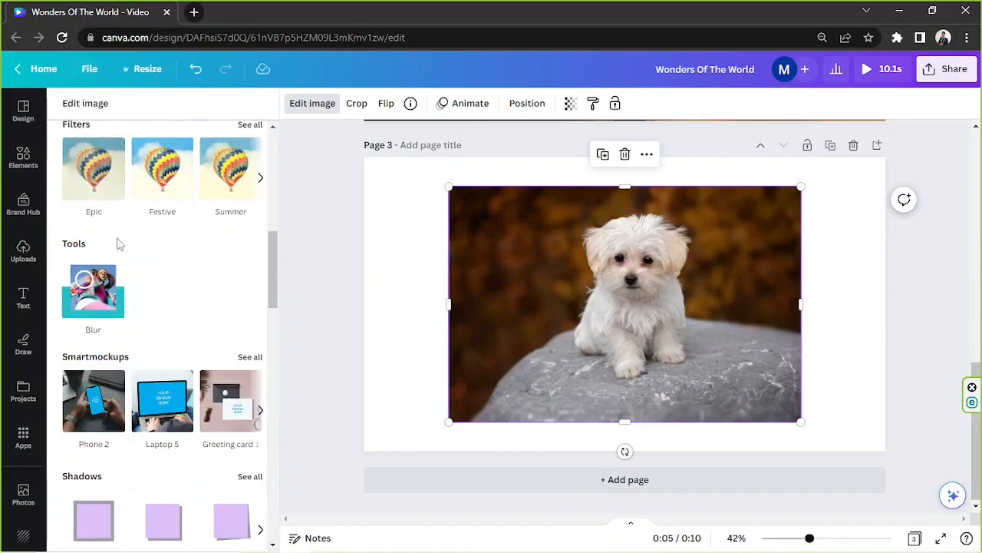
# Look through the complete Smartmockups collection, then view more of its previews in the effects overview
pyautogui.scroll(-2, 143, 284)
pyautogui.scroll(1, 144, 284)
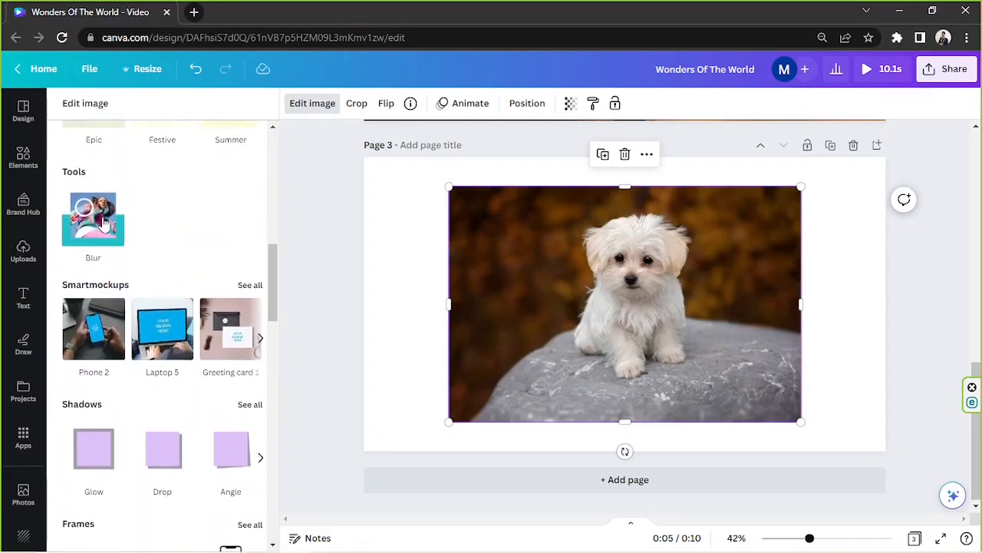
pyautogui.scroll(-2, 267, 280)
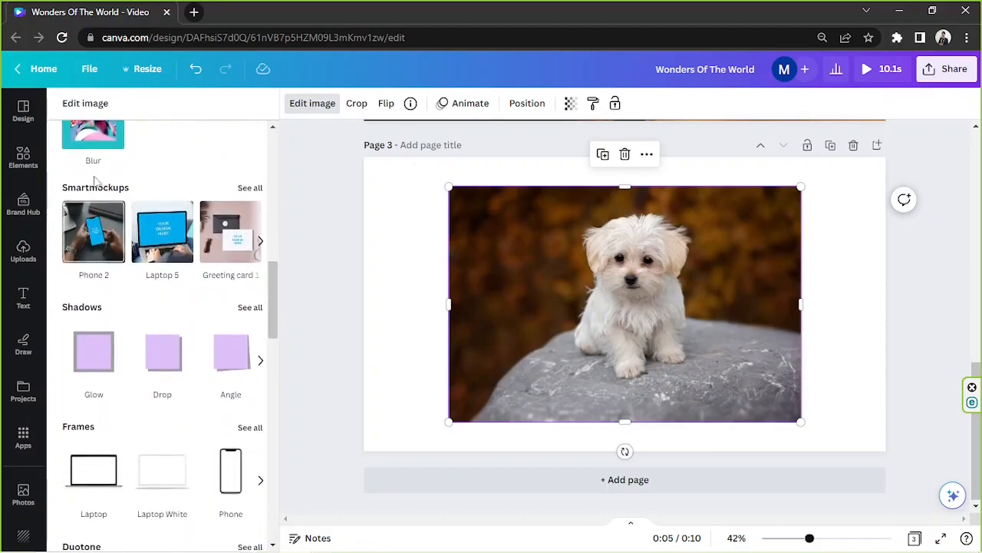
pyautogui.click(249, 189)
pyautogui.moveTo(274, 149); pyautogui.dragTo(274, 242)
pyautogui.scroll(-15, 211, 280)
pyautogui.scroll(-10, 207, 277)
pyautogui.click(62, 103)
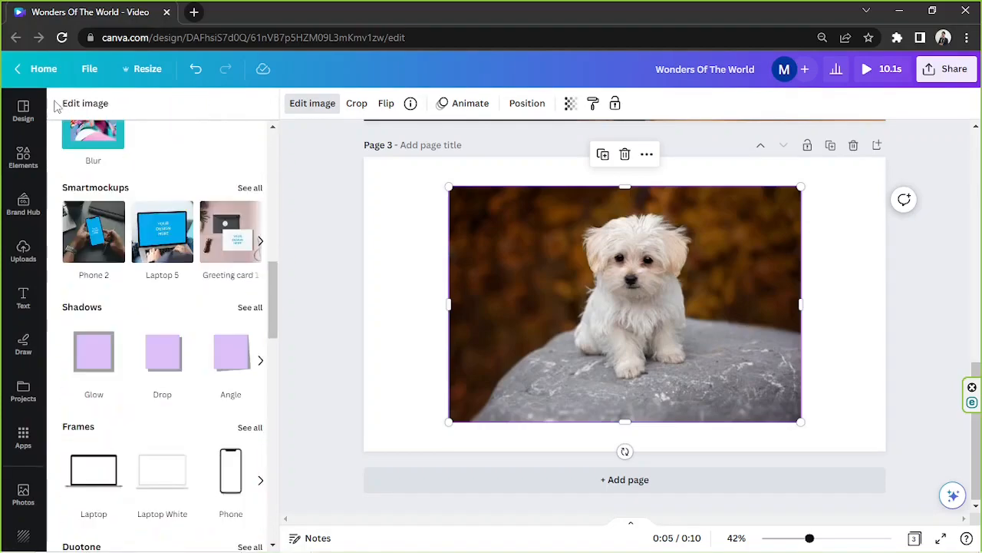
pyautogui.click(260, 243)
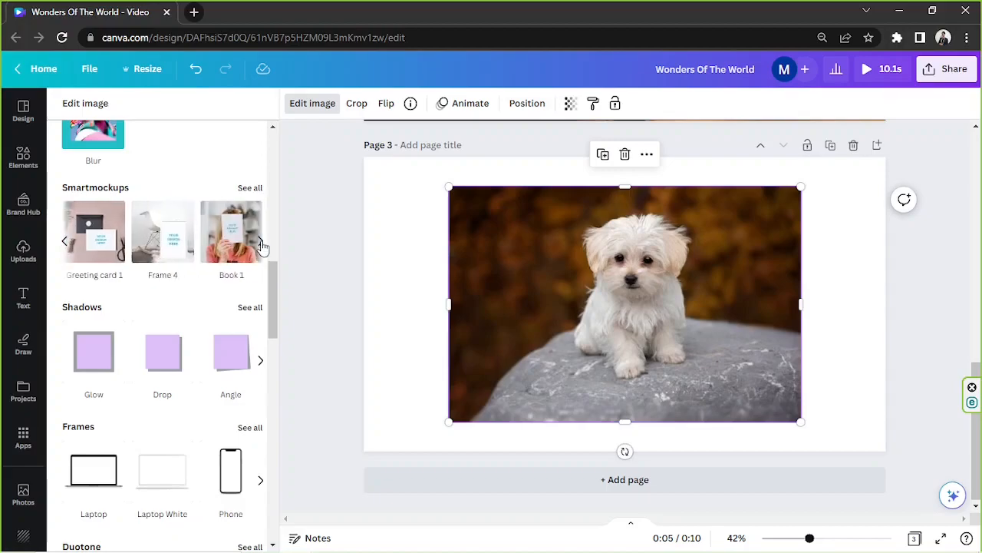
# Examine all the available Frames effects for the puppy photo and return to the effects overview
pyautogui.scroll(-2, 263, 249)
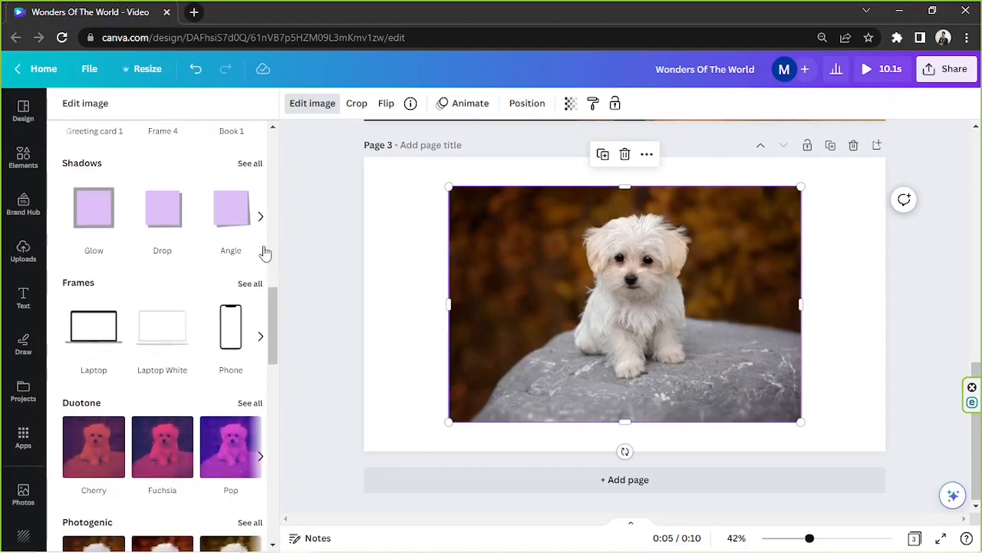
pyautogui.scroll(-2, 262, 252)
pyautogui.click(250, 139)
pyautogui.scroll(-6, 256, 292)
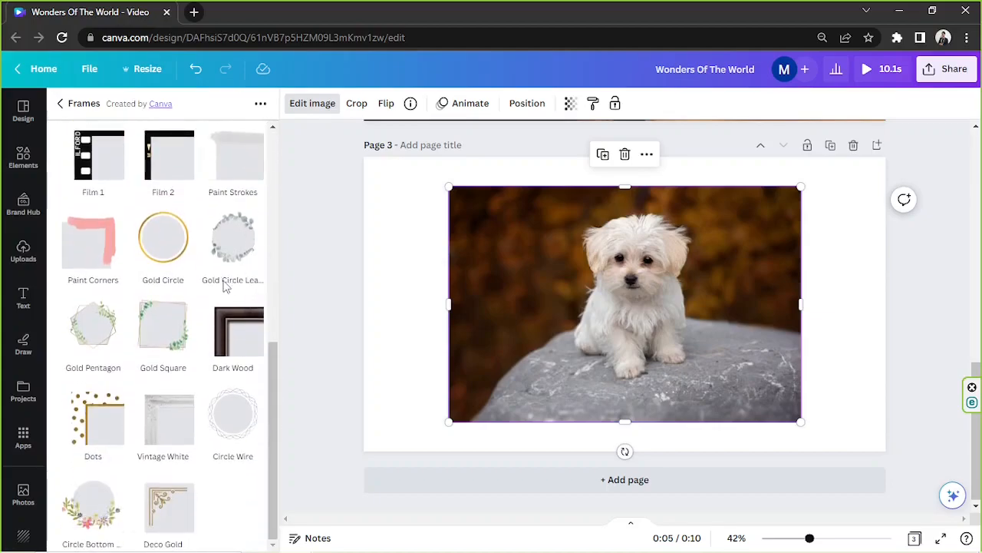
pyautogui.scroll(6, 223, 285)
pyautogui.click(56, 112)
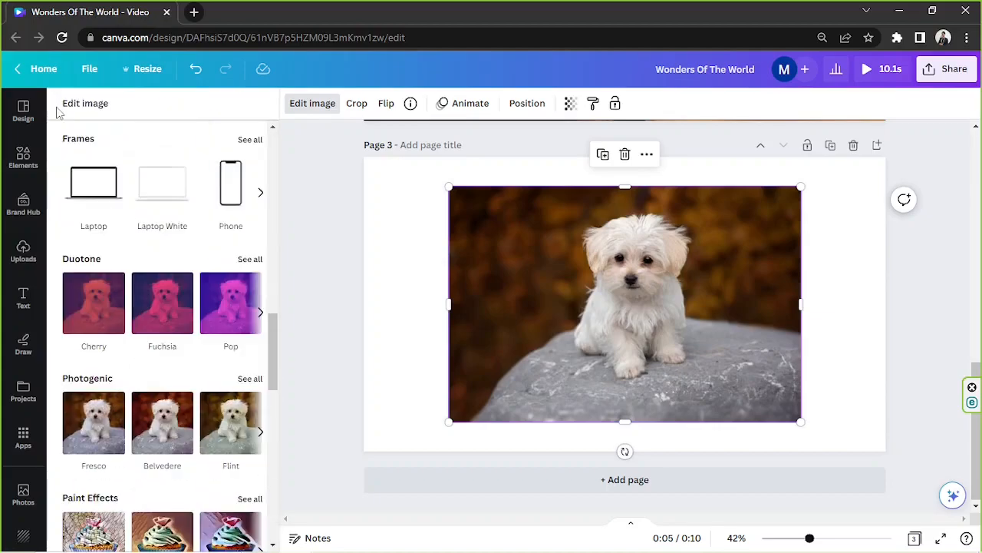
# Look through the remaining effect categories down to the suggested apps and view the Letter Mosaic description
pyautogui.scroll(-3, 167, 315)
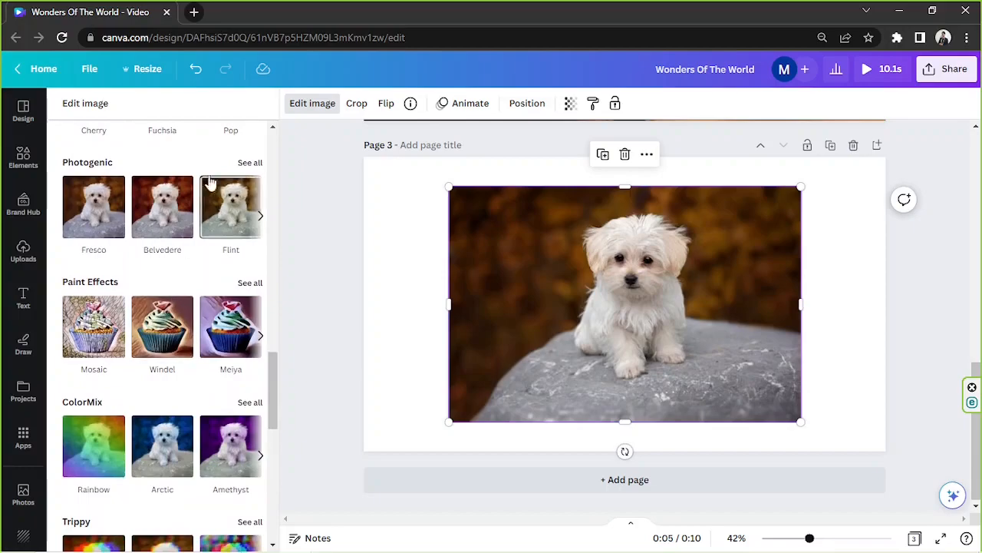
pyautogui.scroll(-4, 230, 323)
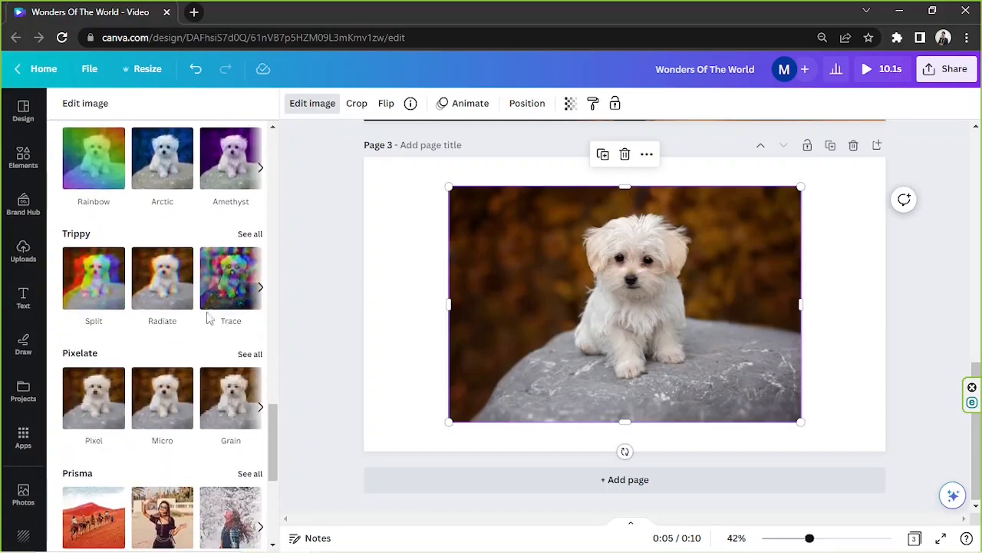
pyautogui.scroll(-3, 189, 301)
pyautogui.scroll(-2, 189, 302)
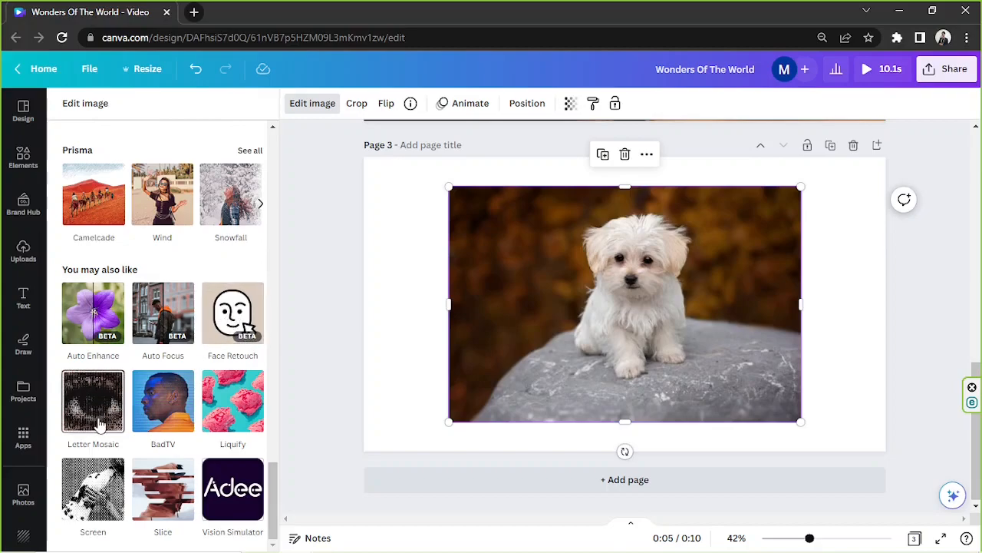
pyautogui.click(77, 400)
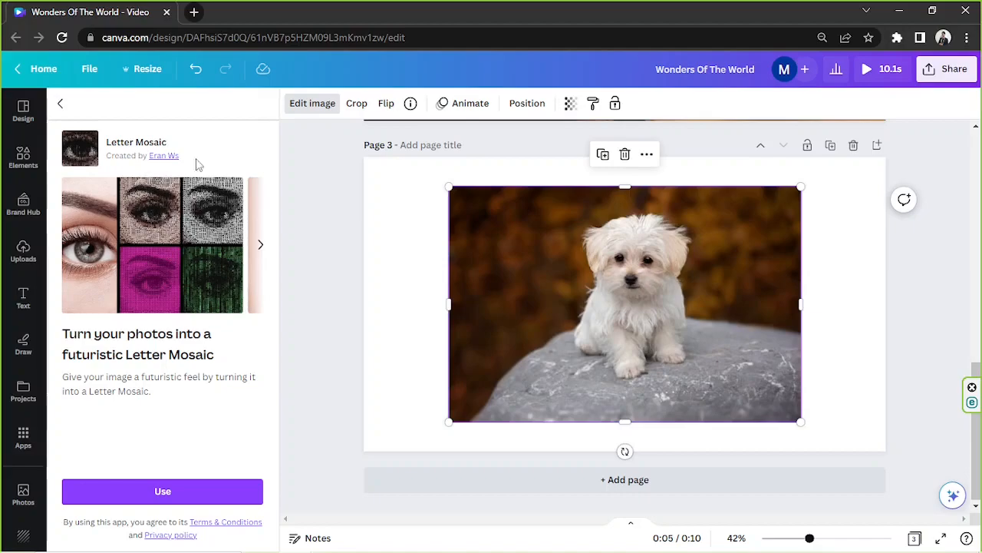
pyautogui.click(60, 105)
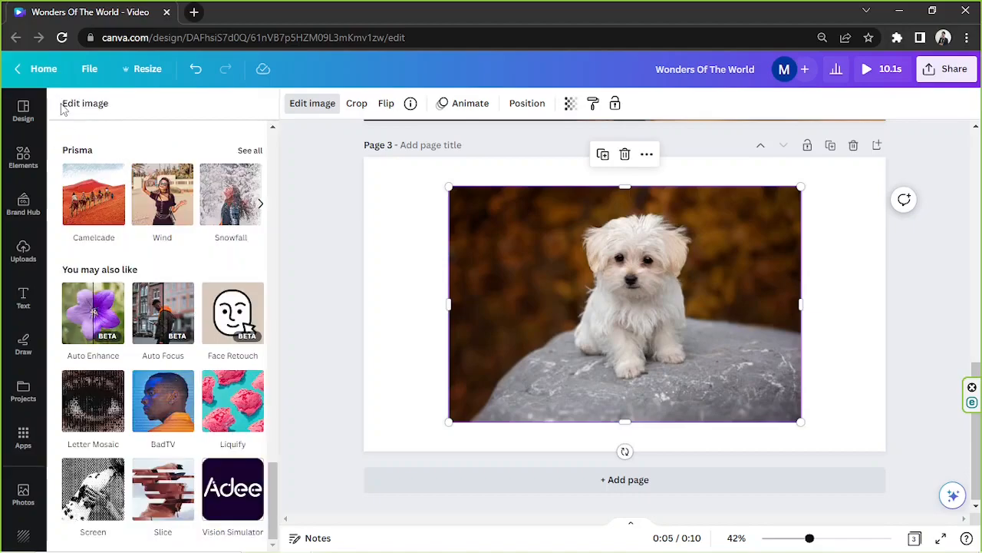
# View the BadTV app's description and all its preview images, and return to the effects overview
pyautogui.click(162, 404)
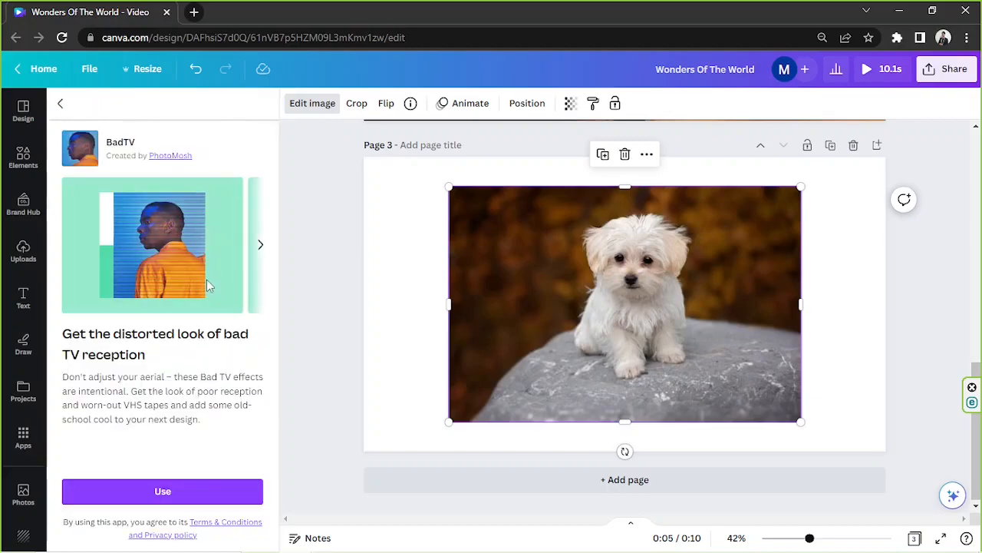
pyautogui.click(260, 245)
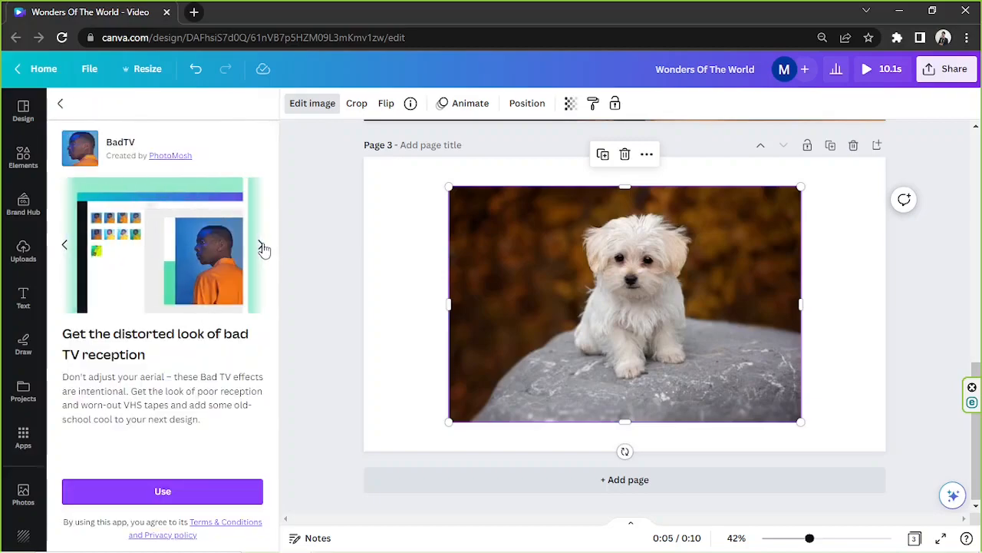
pyautogui.click(261, 247)
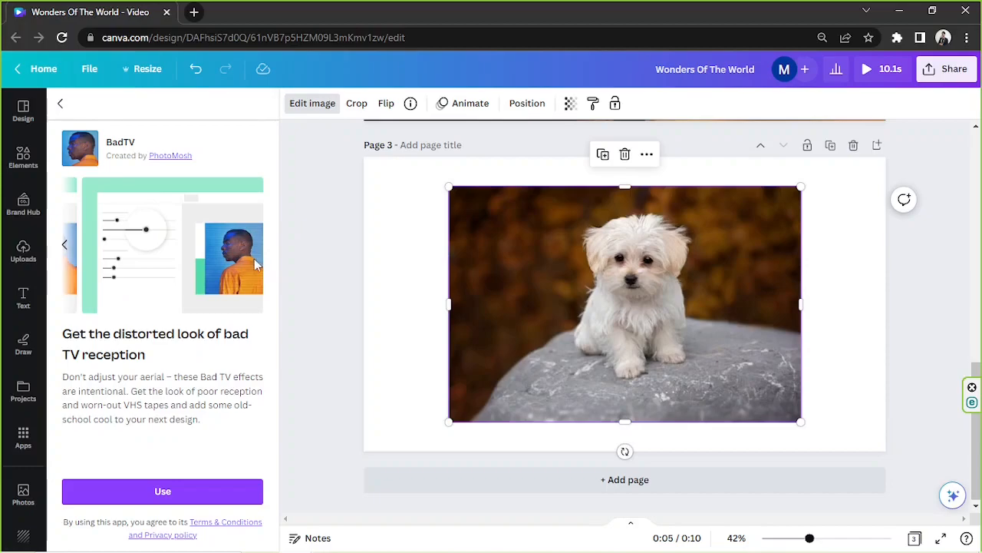
pyautogui.click(60, 103)
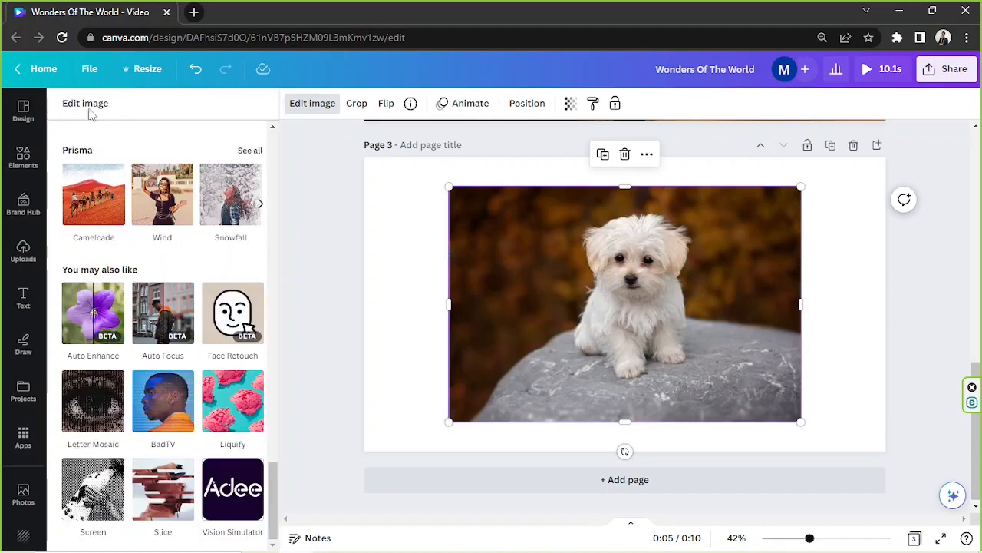
# View the Liquify app's description and all its preview images, and return to the effects overview
pyautogui.click(235, 405)
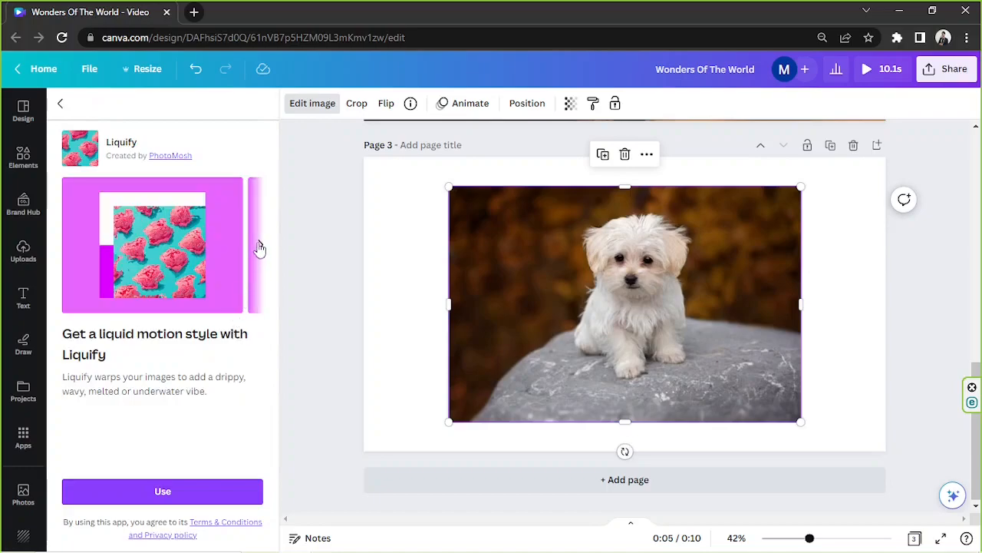
pyautogui.click(259, 247)
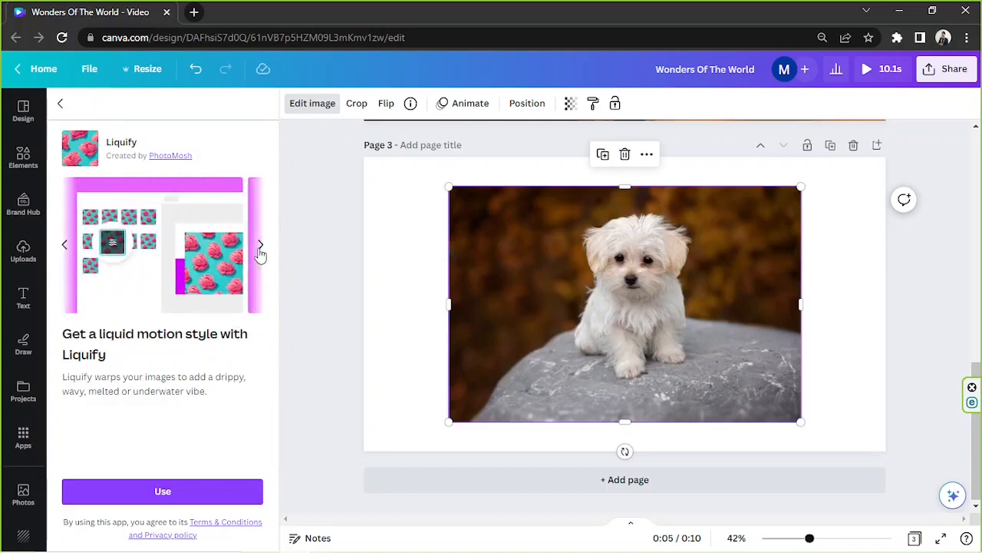
pyautogui.click(262, 247)
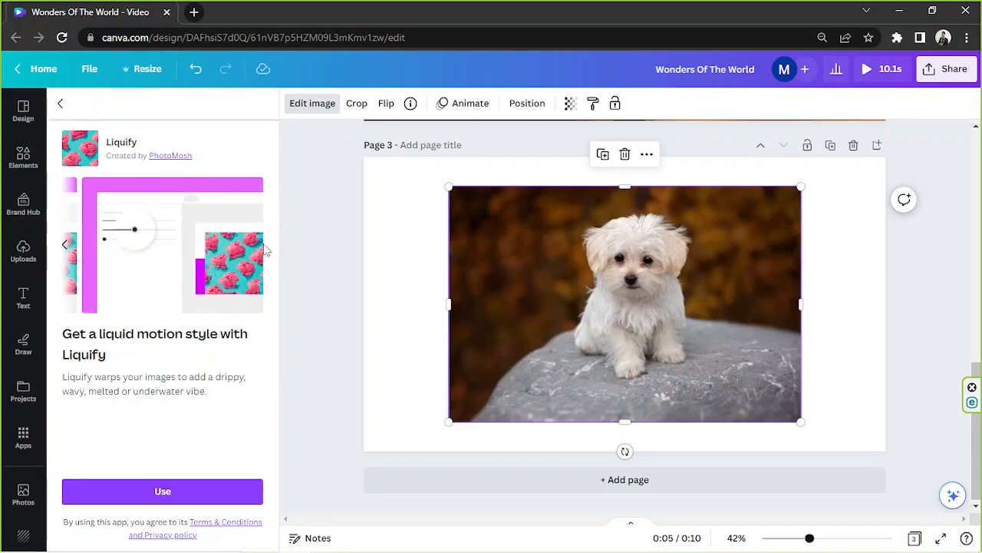
pyautogui.click(60, 103)
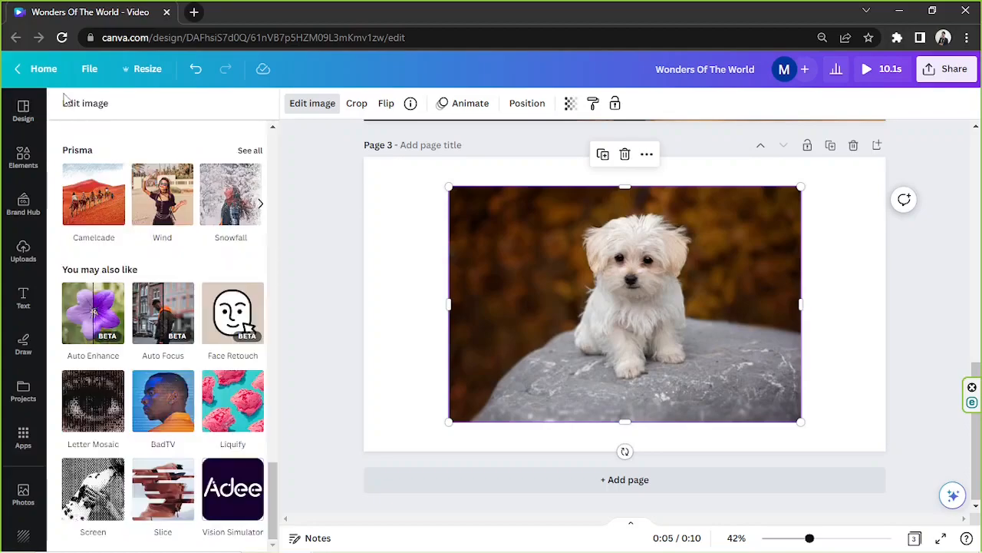
# View the descriptions and preview images of the Screen and Slice apps, and return to the effects overview
pyautogui.click(102, 476)
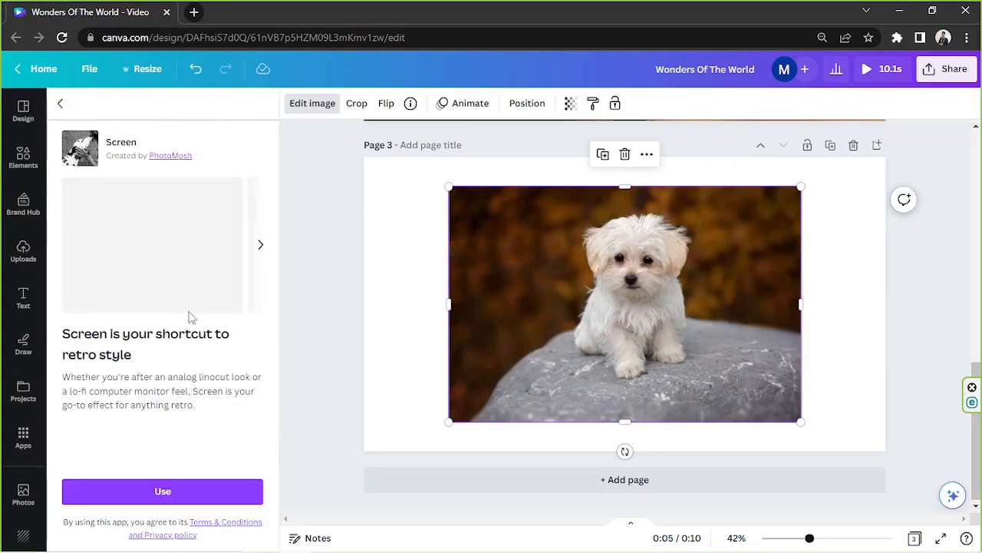
pyautogui.click(257, 245)
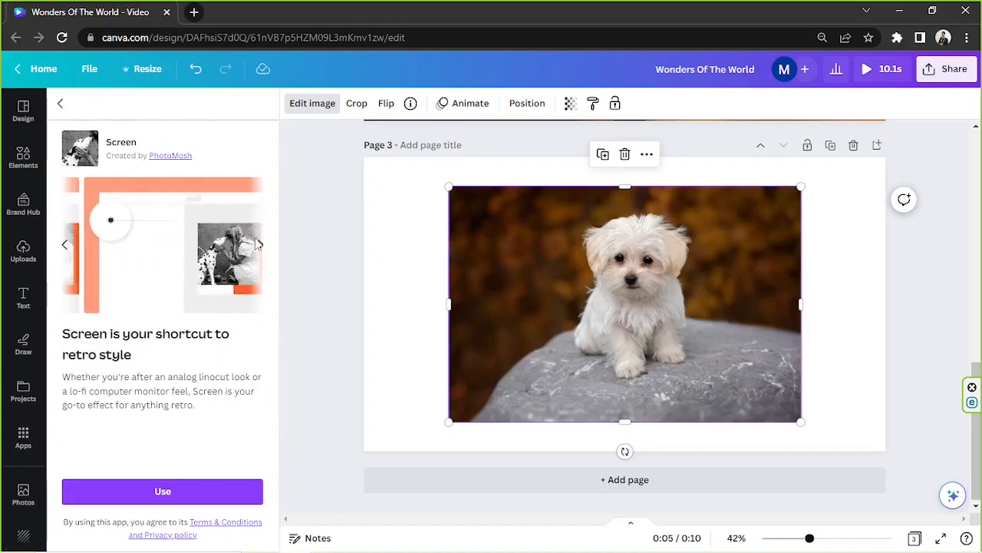
pyautogui.click(61, 105)
pyautogui.click(169, 499)
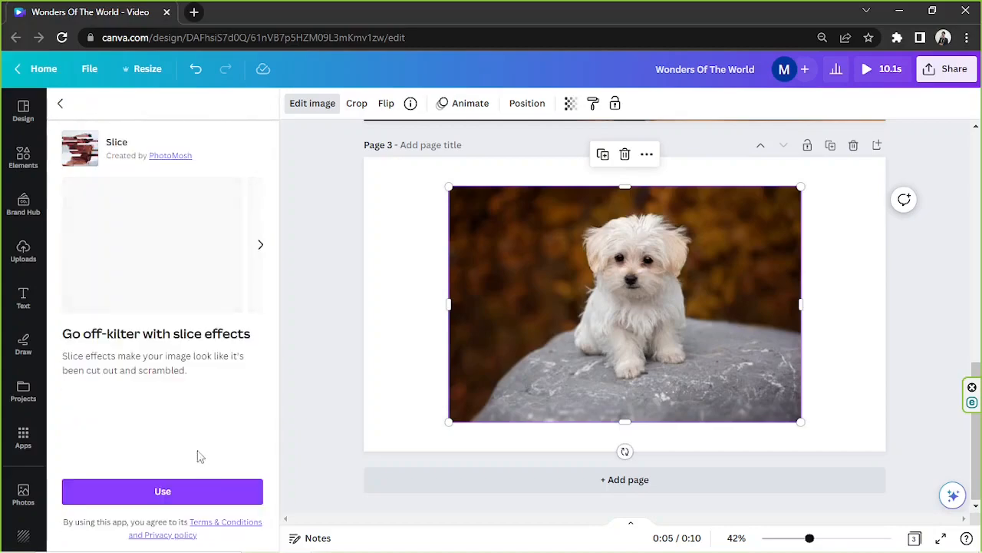
pyautogui.click(261, 249)
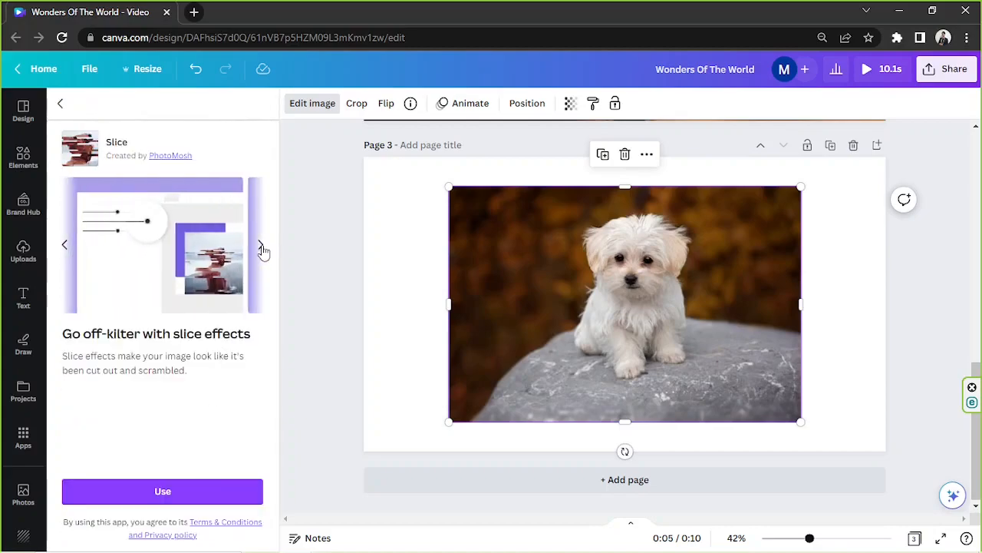
pyautogui.click(61, 106)
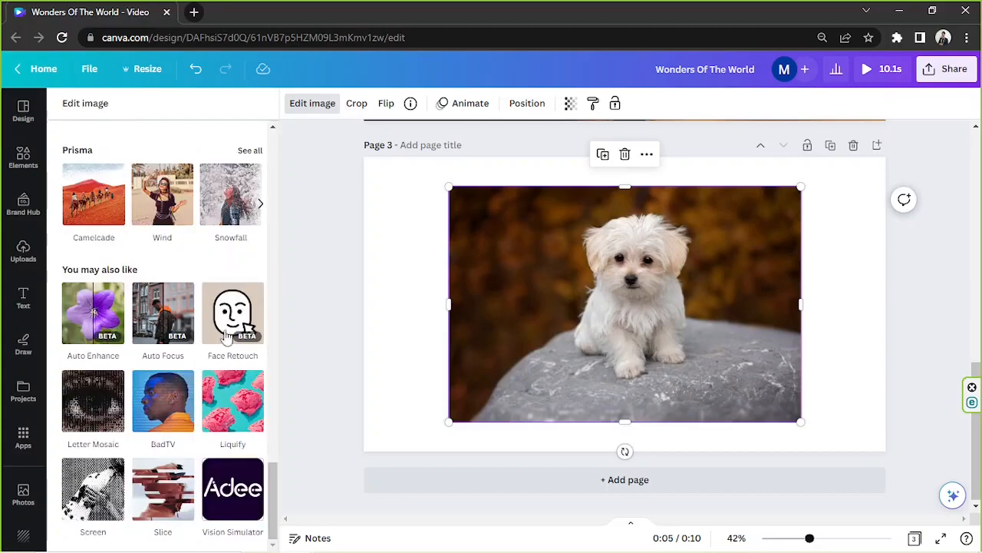
# View the Vision Simulator app's description and all its preview images, and return to the effects overview
pyautogui.click(227, 481)
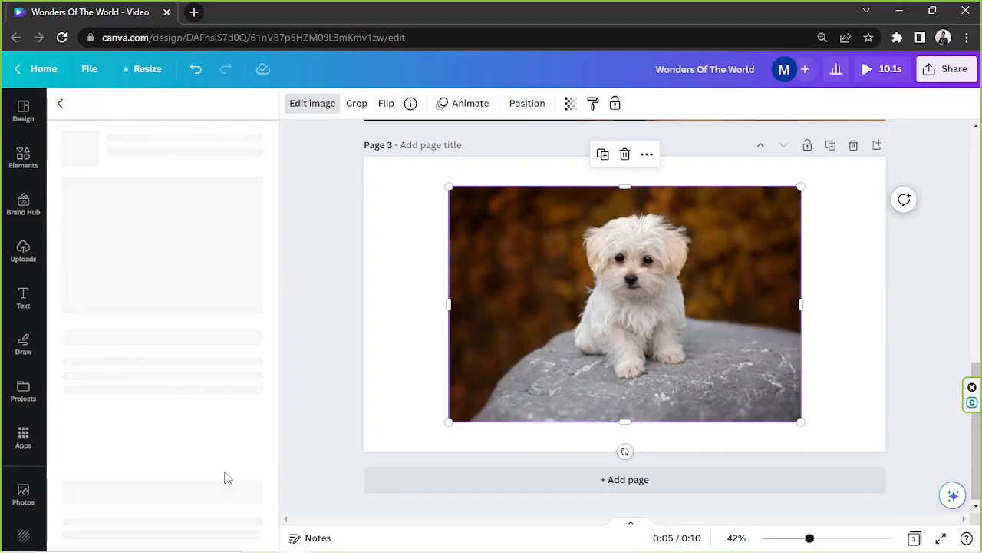
pyautogui.click(260, 247)
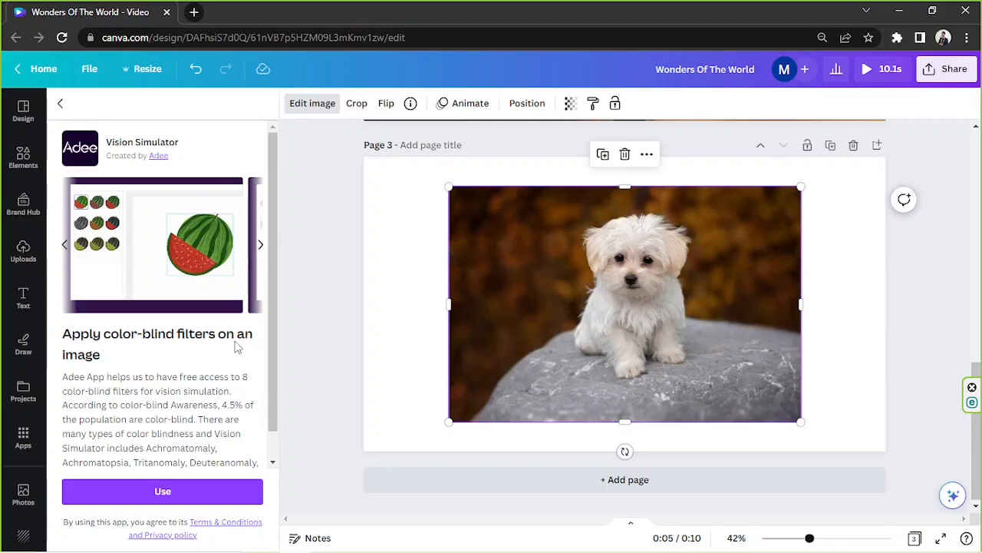
pyautogui.click(260, 247)
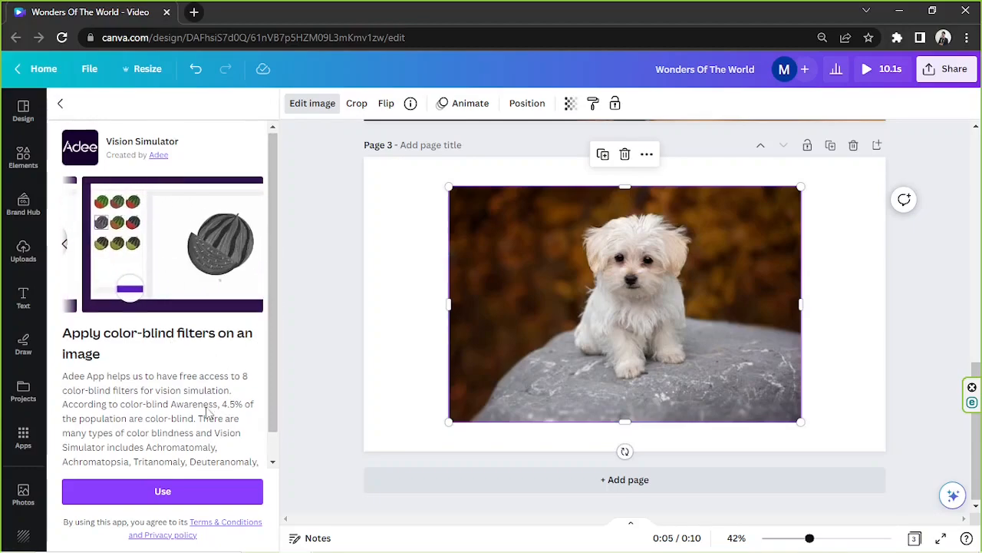
pyautogui.click(60, 103)
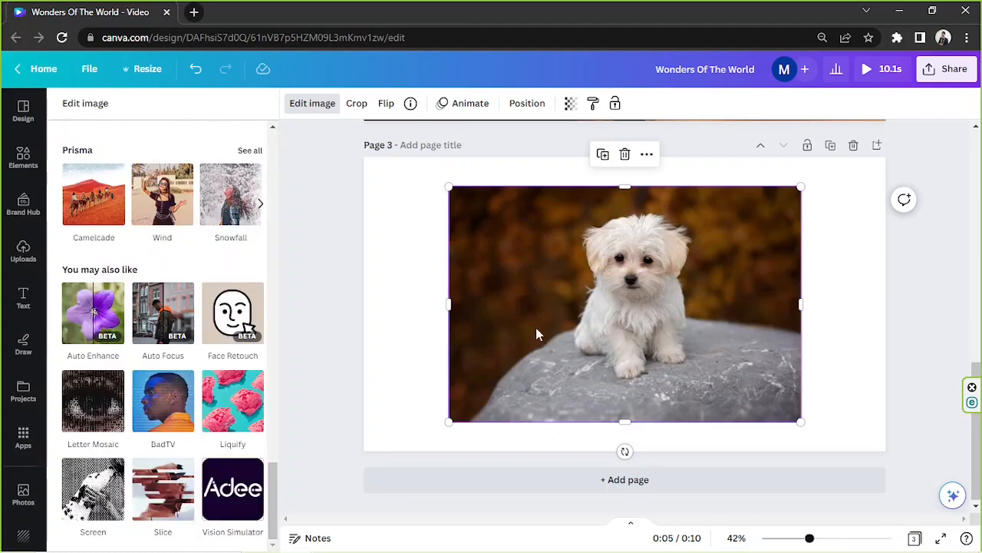
# View the cropping options for the puppy photo and leave crop mode without cropping
pyautogui.click(357, 105)
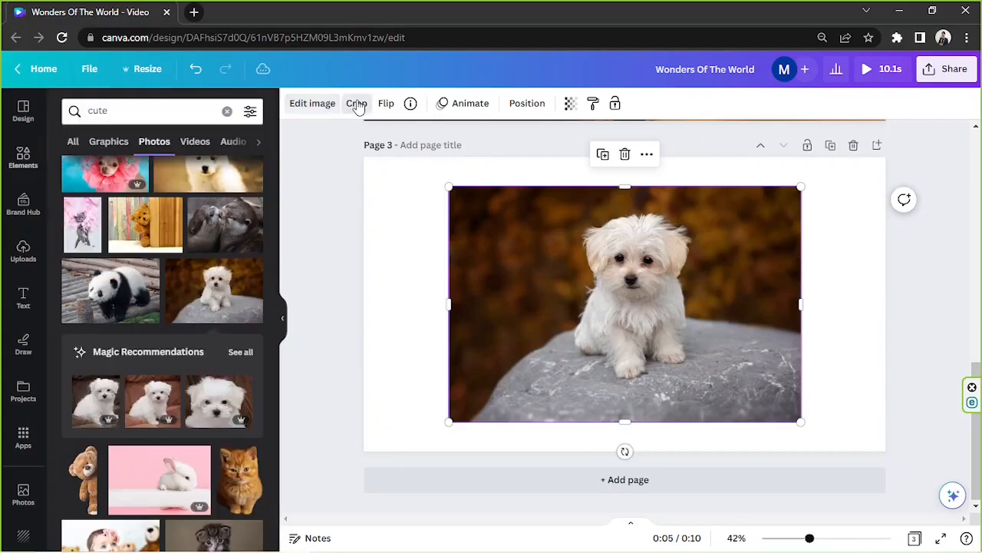
pyautogui.click(358, 105)
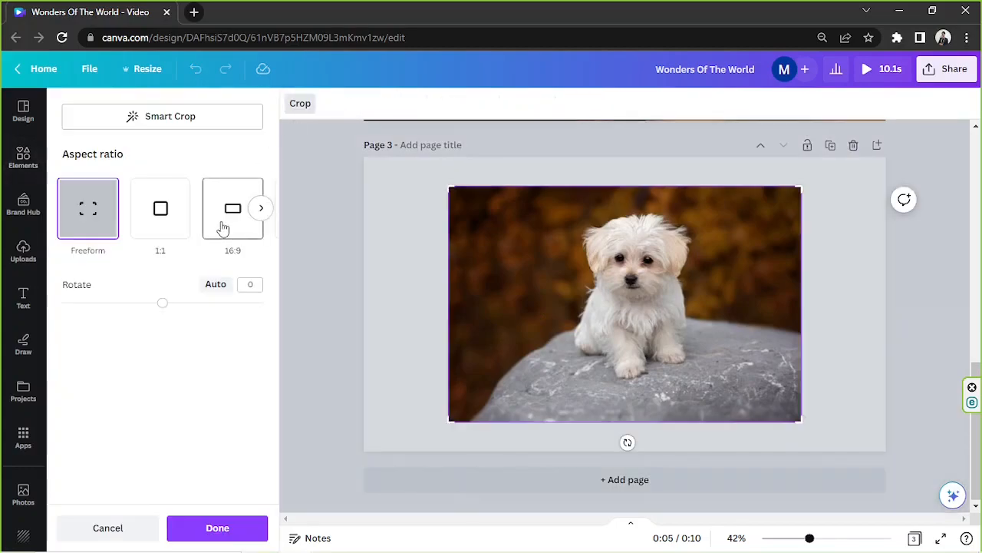
pyautogui.click(300, 103)
# Try flipping the puppy photo horizontally and vertically, and reverse both flips
pyautogui.click(386, 105)
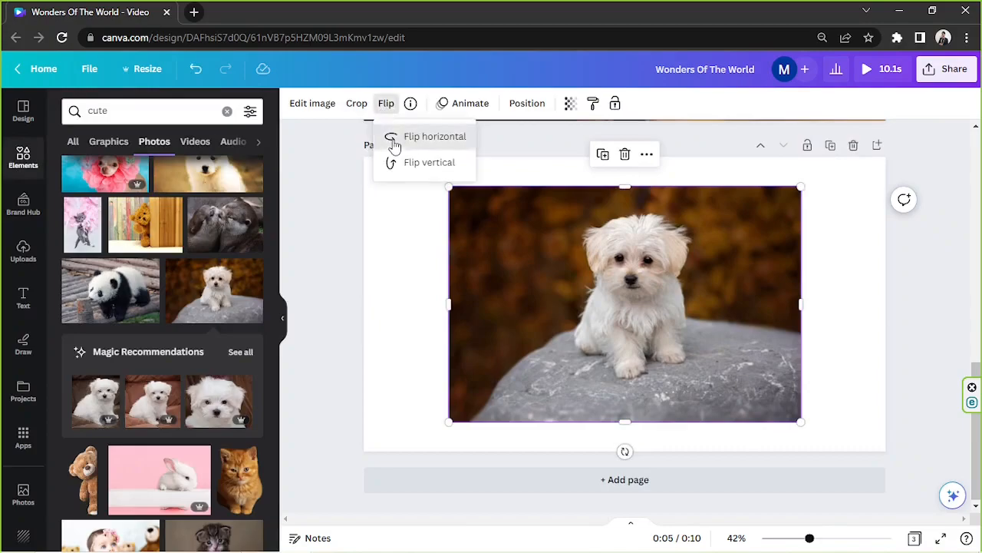
pyautogui.click(391, 138)
pyautogui.click(398, 173)
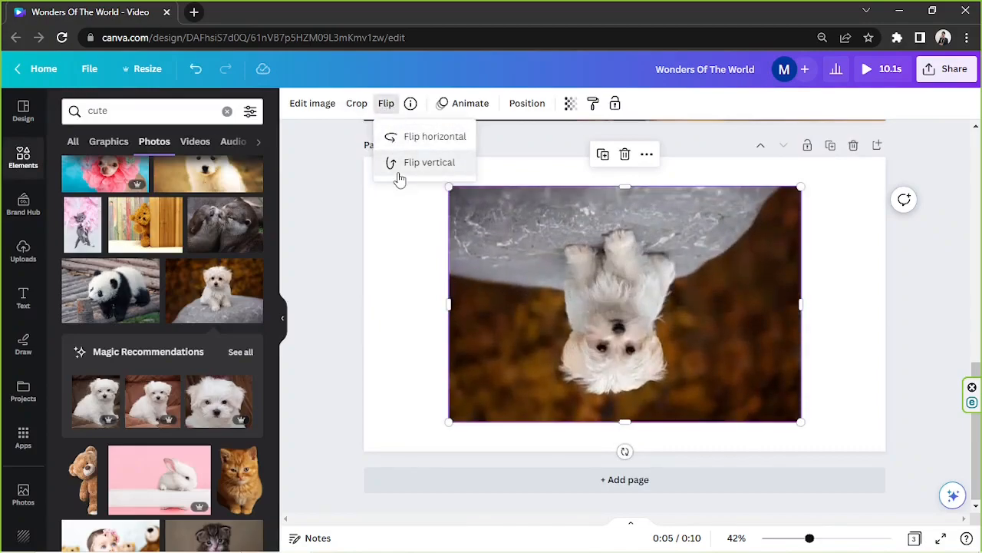
pyautogui.click(398, 172)
pyautogui.click(405, 141)
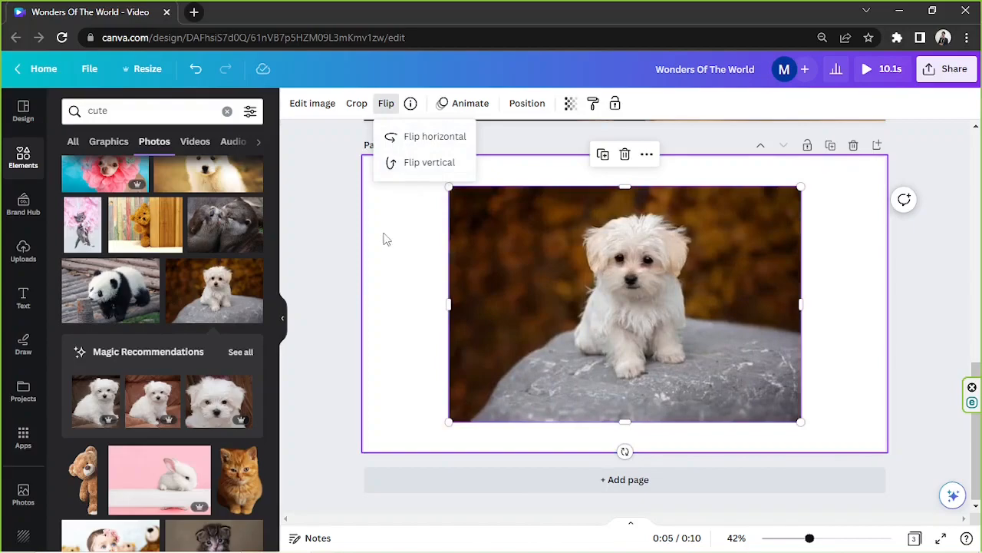
# Look through the photo animations available for the puppy photo and preview them on the page
pyautogui.scroll(-3, 205, 209)
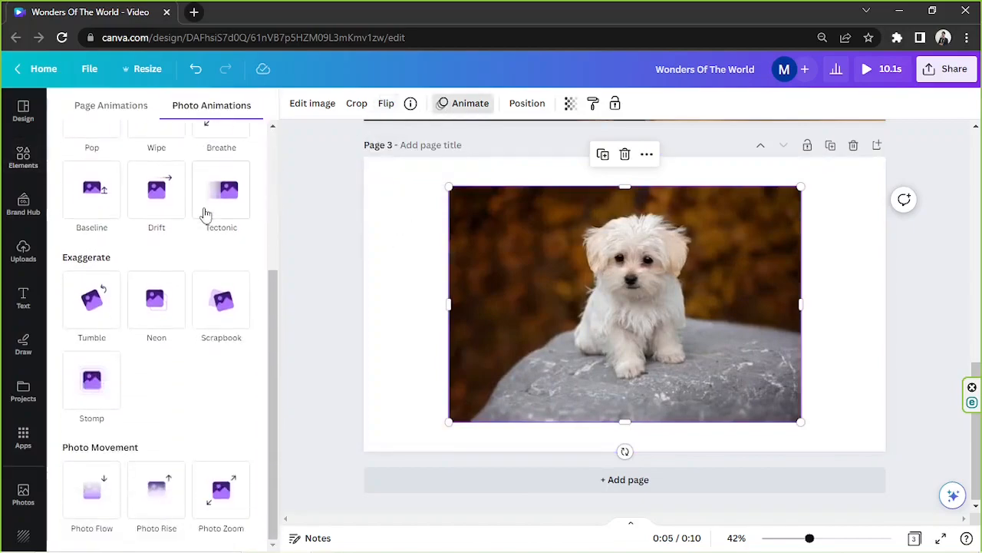
pyautogui.scroll(3, 204, 215)
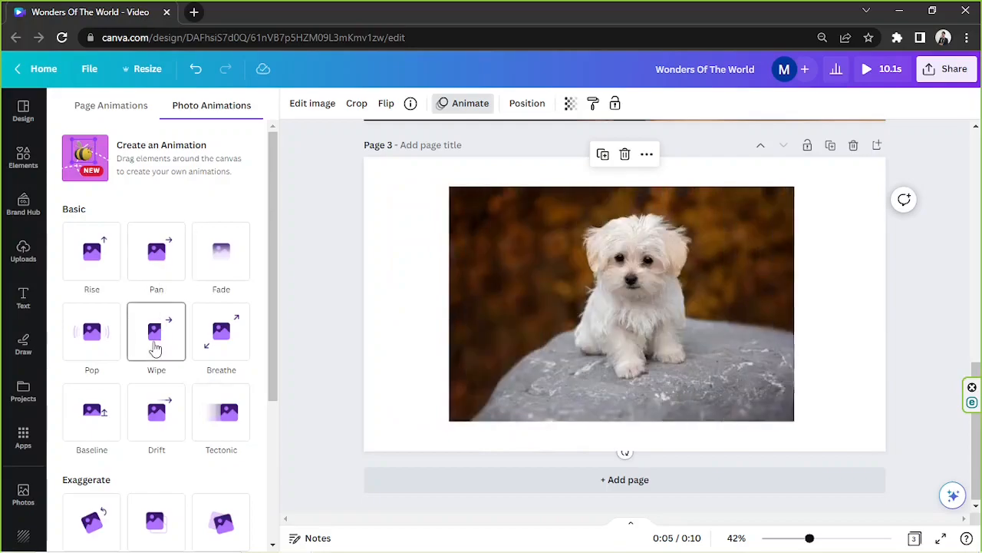
# View the puppy photo's position settings and try its transparency, keeping the value at 100
pyautogui.click(518, 110)
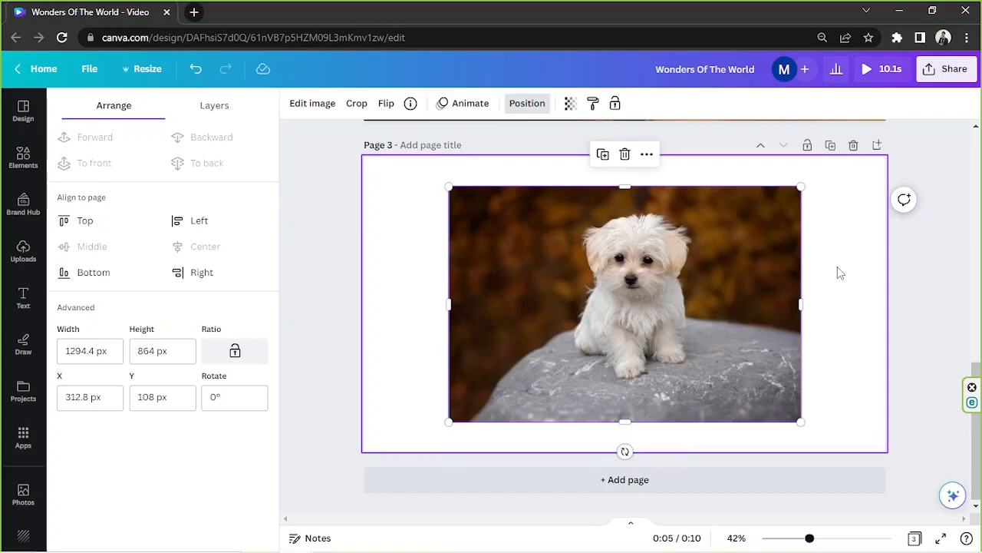
pyautogui.click(577, 110)
pyautogui.moveTo(570, 158)
pyautogui.mouseDown()
pyautogui.moveTo(483, 155)
pyautogui.moveTo(572, 155)
pyautogui.mouseUp()
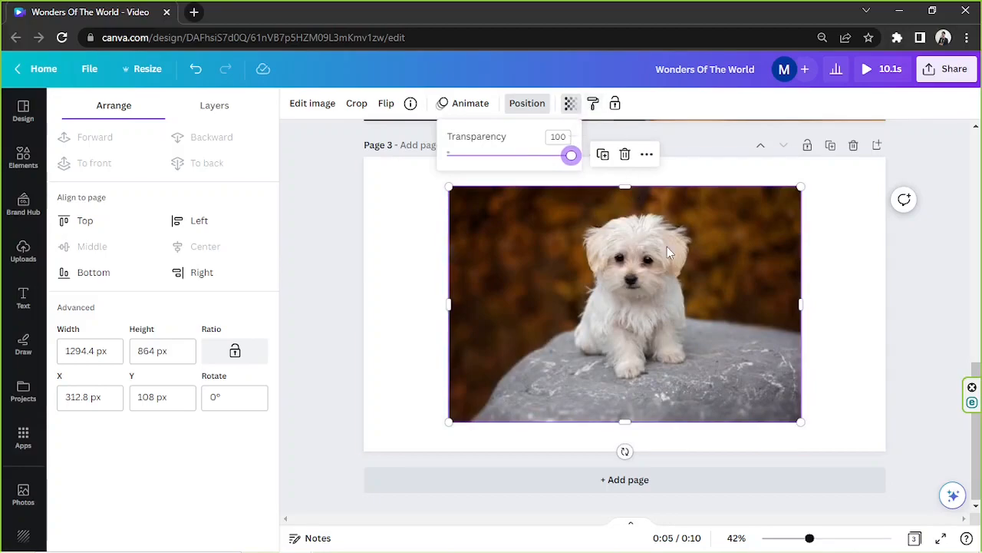
# Add a paragraph text box over the video on page 2
pyautogui.scroll(10, 666, 247)
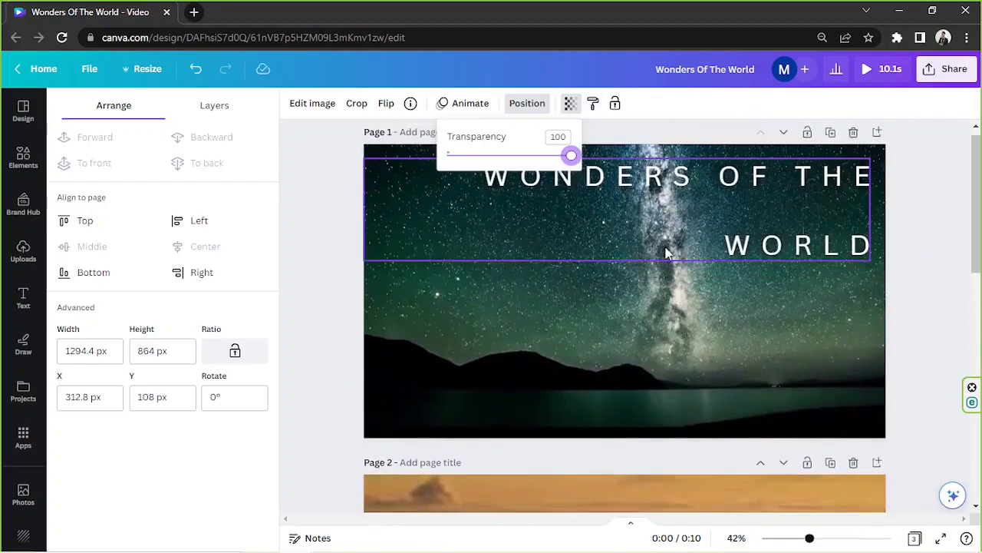
pyautogui.scroll(-3, 668, 230)
pyautogui.click(617, 378)
pyautogui.scroll(-2, 618, 377)
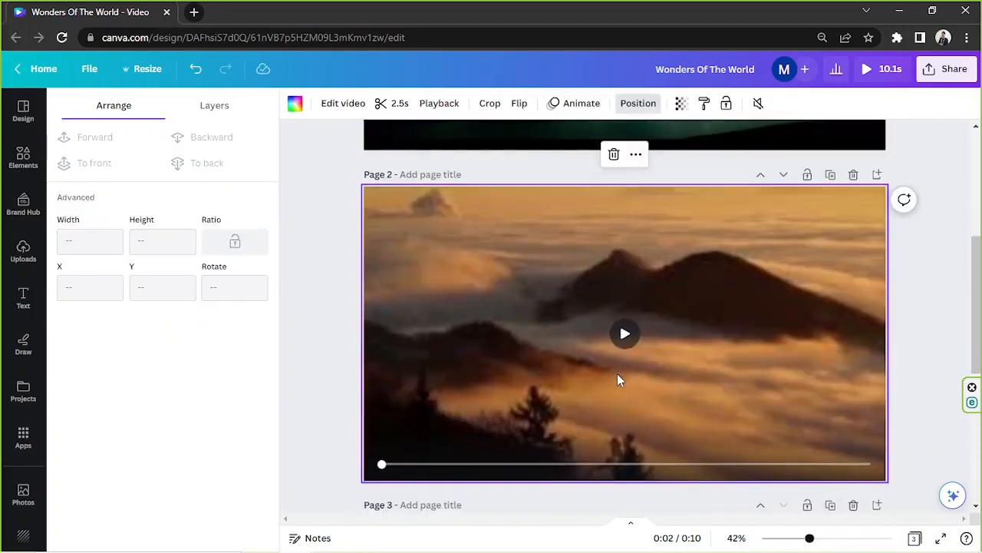
pyautogui.press('t')
pyautogui.click(667, 344)
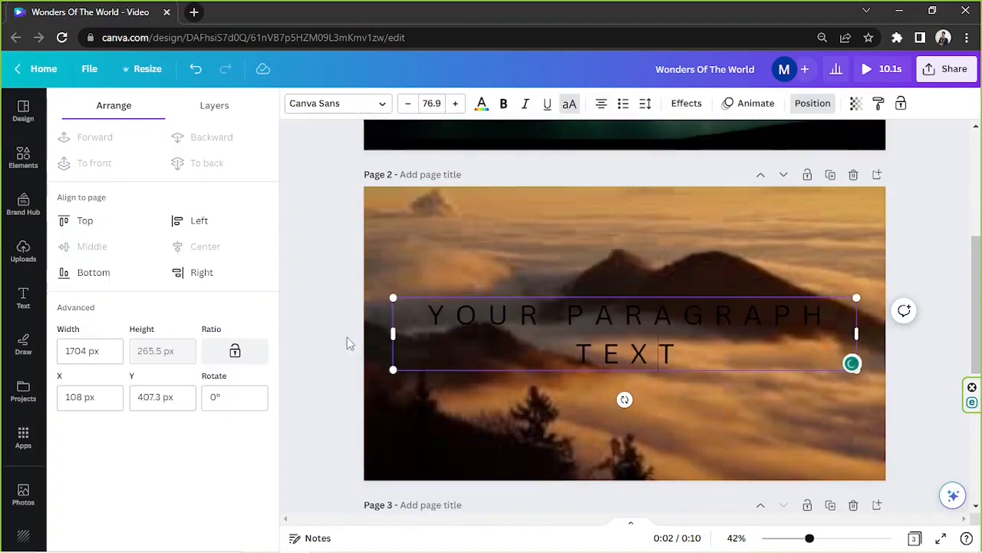
# Set the page 2 paragraph text to the Caitlin font and move it to the page's upper edge
pyautogui.click(522, 261)
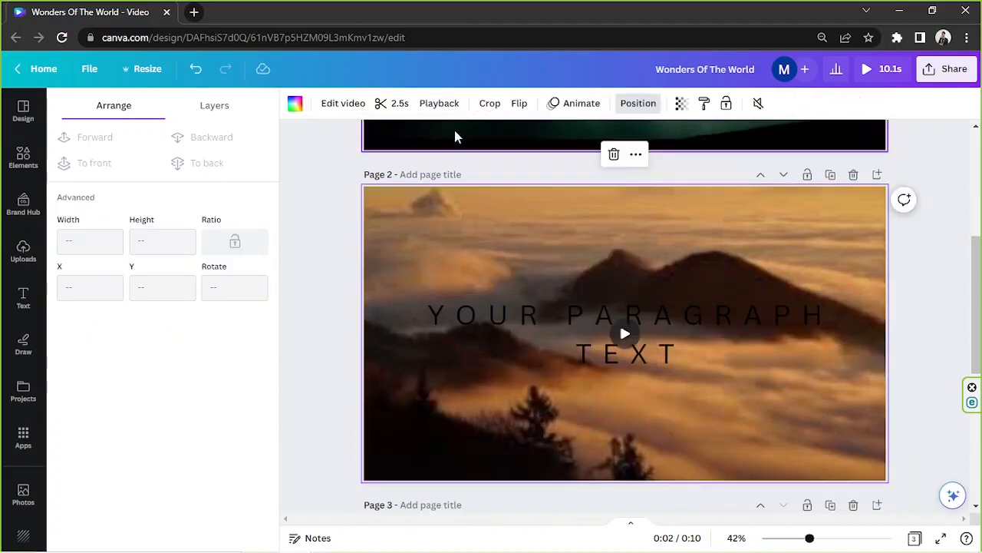
pyautogui.click(524, 323)
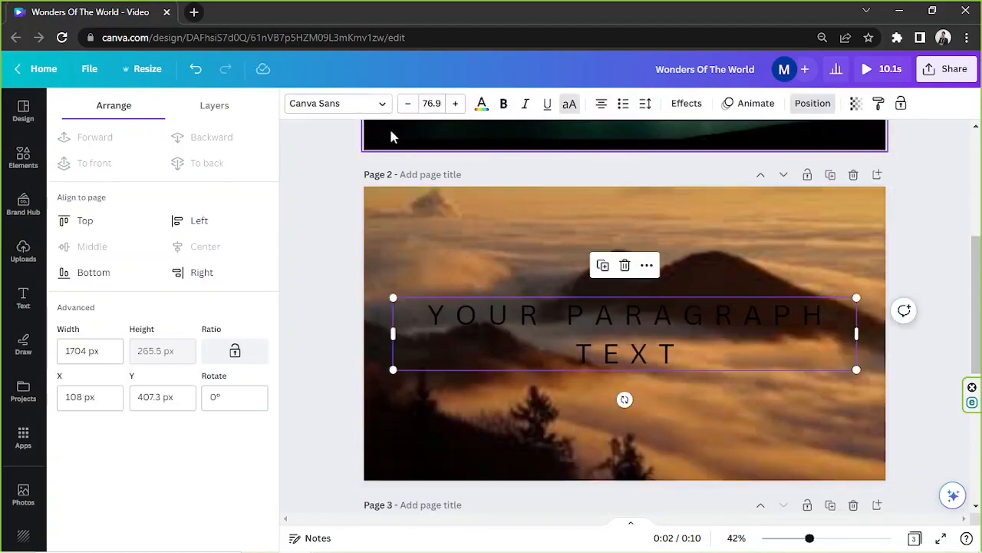
pyautogui.click(346, 103)
pyautogui.click(154, 197)
pyautogui.moveTo(751, 327); pyautogui.dragTo(752, 235)
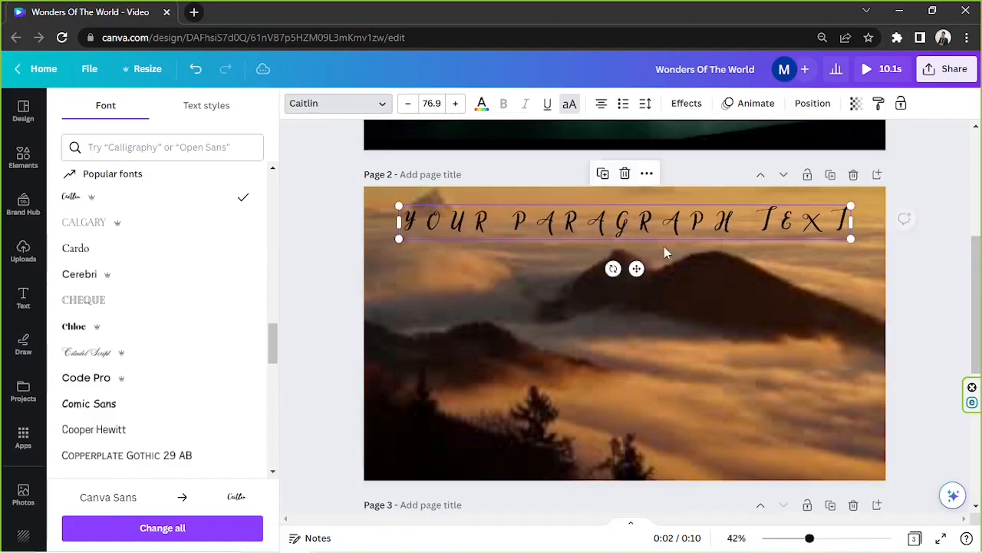
# Copy the style of the page 1 title onto the page 2 paragraph text and shift that text toward the page's right edge
pyautogui.click(738, 347)
pyautogui.scroll(4, 737, 341)
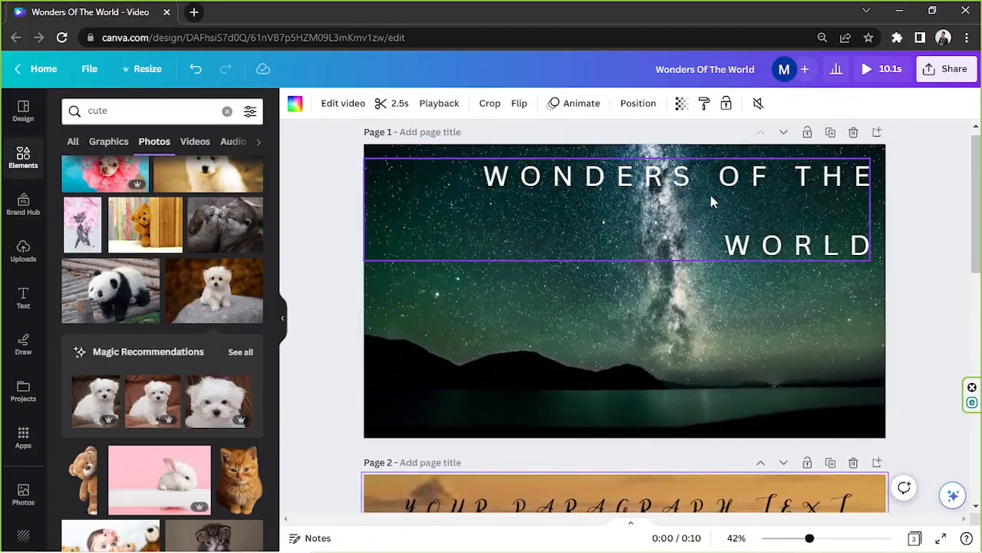
pyautogui.scroll(-2, 675, 307)
pyautogui.click(621, 438)
pyautogui.scroll(2, 729, 307)
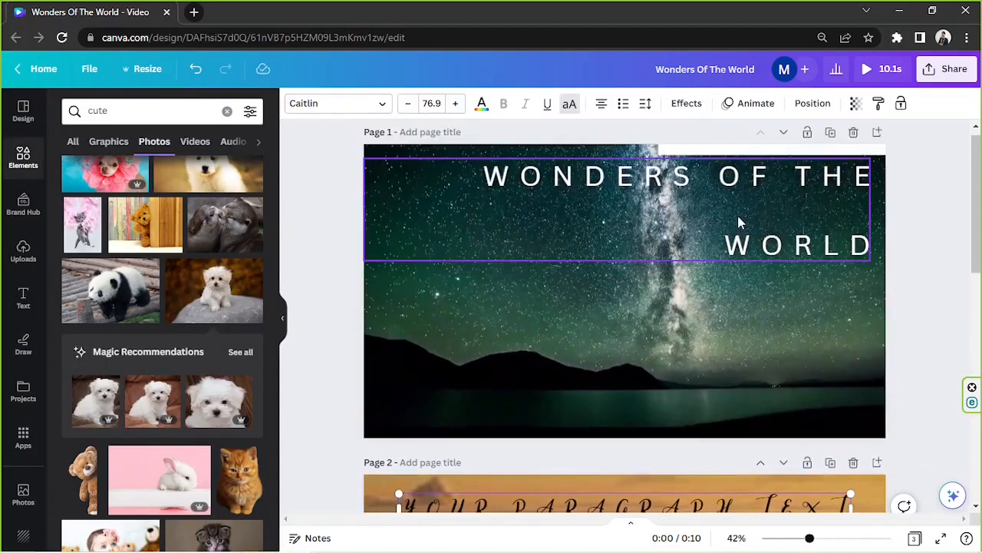
pyautogui.click(737, 219)
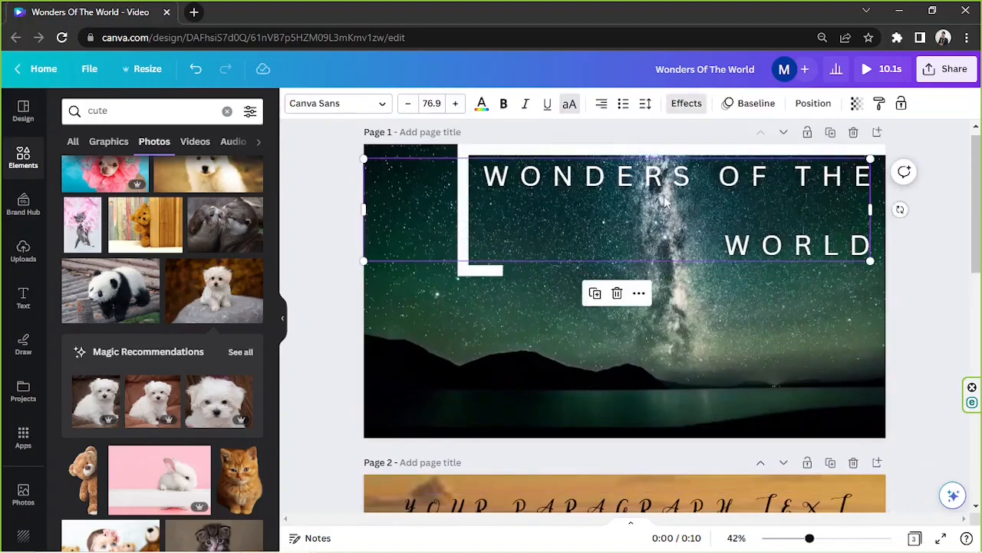
pyautogui.click(639, 295)
pyautogui.moveTo(641, 295)
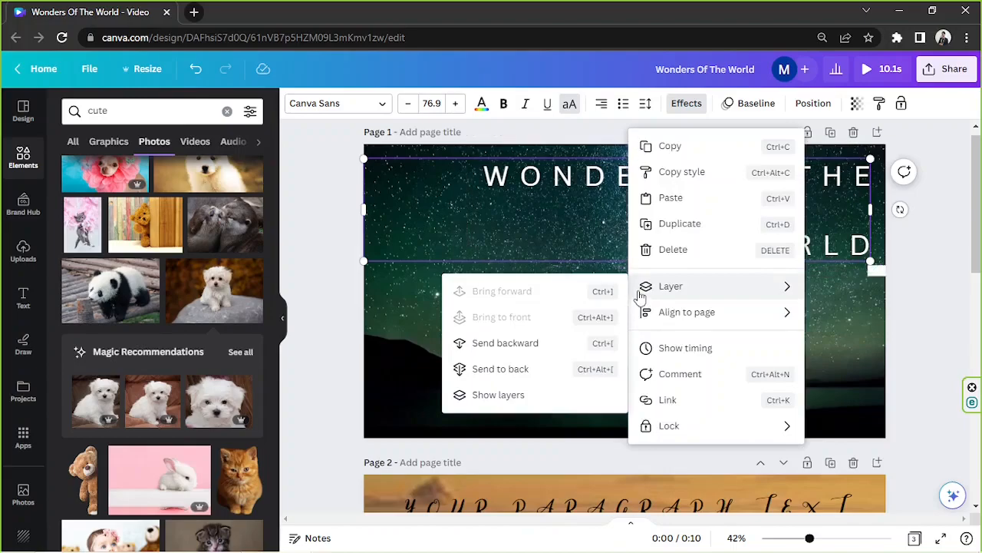
pyautogui.click(693, 173)
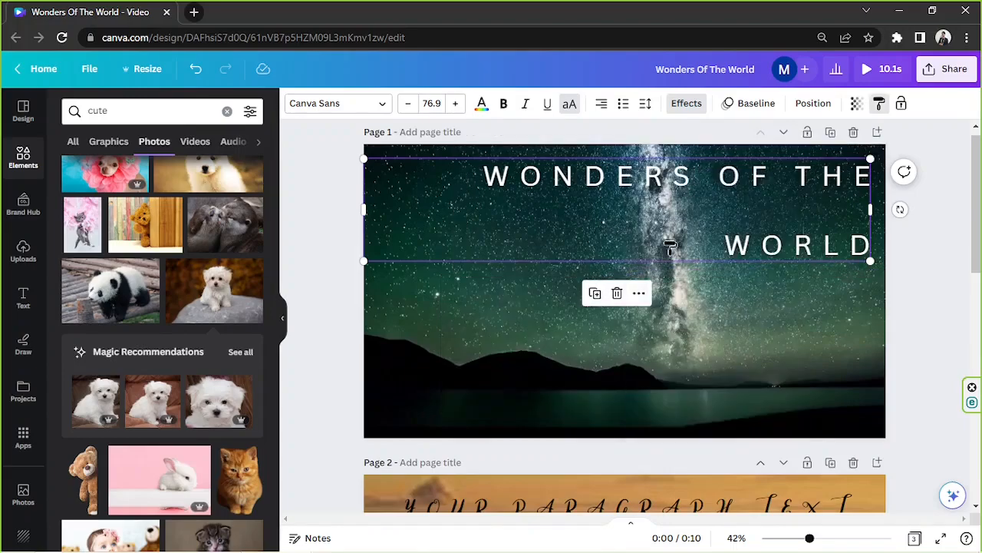
pyautogui.scroll(-4, 667, 246)
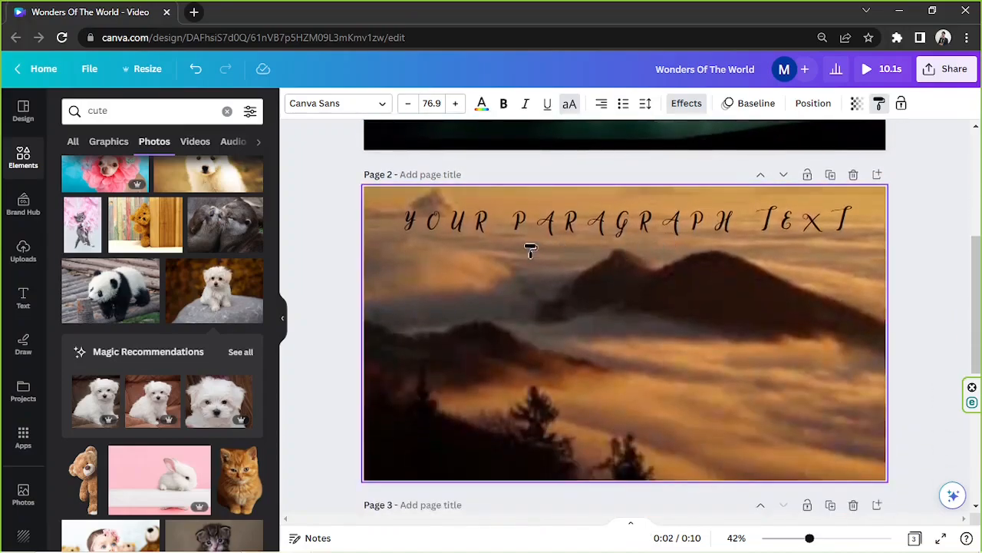
pyautogui.click(535, 232)
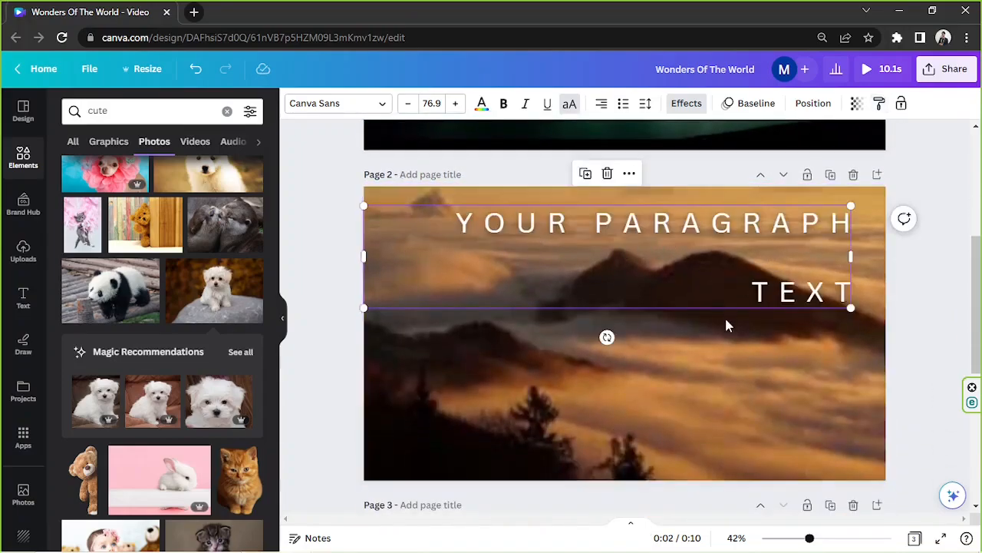
pyautogui.moveTo(737, 302); pyautogui.dragTo(754, 291)
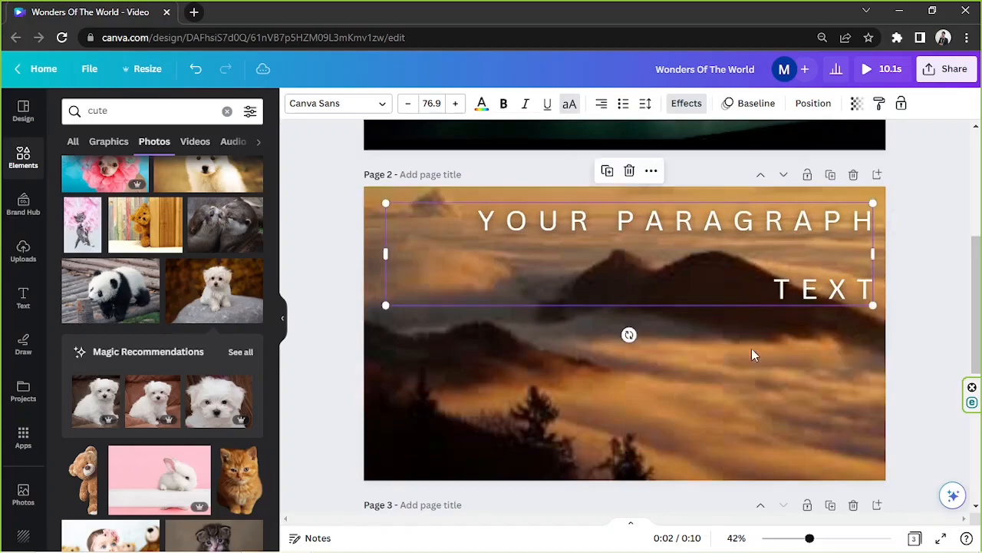
# Lock the puppy photo on page 3 and try to move it
pyautogui.scroll(4, 752, 397)
pyautogui.scroll(-10, 706, 400)
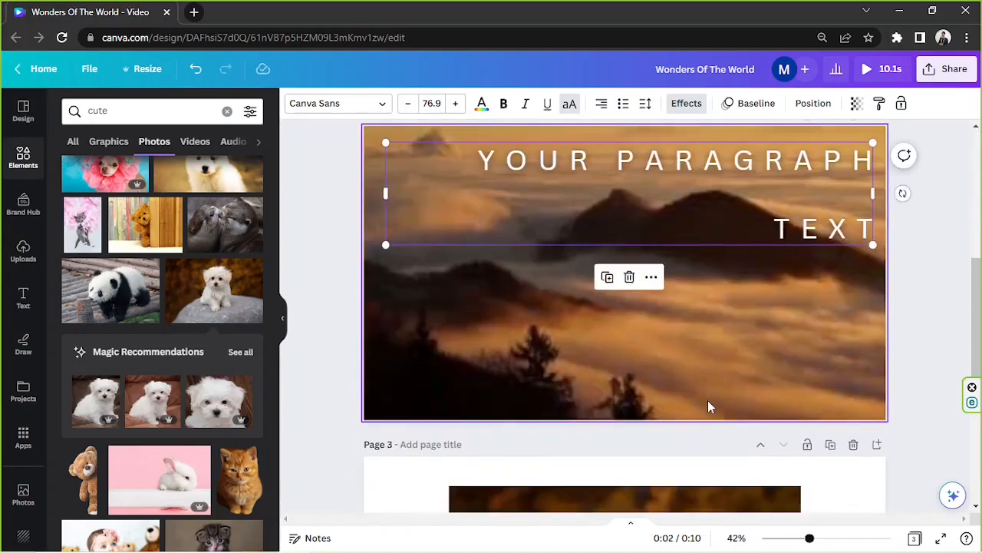
pyautogui.click(714, 322)
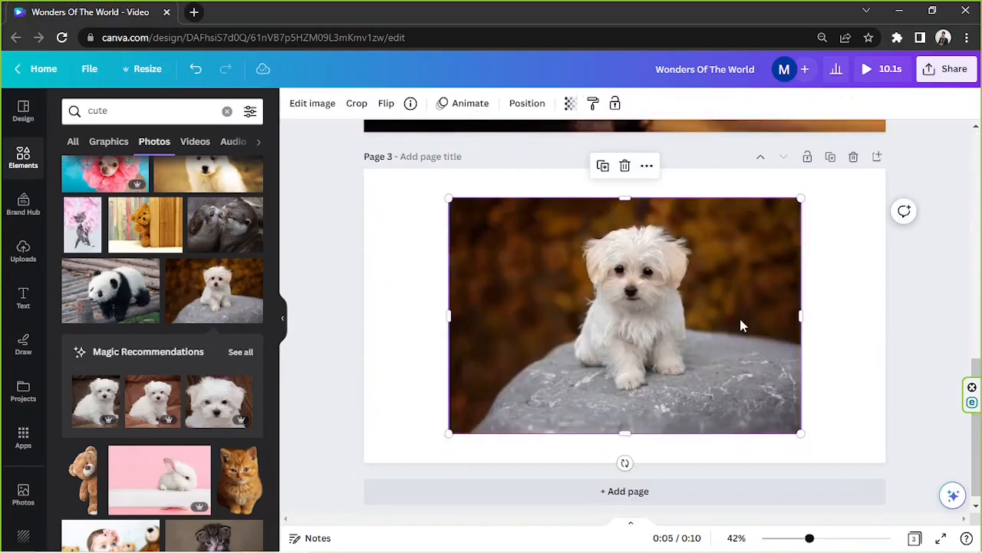
pyautogui.click(615, 107)
pyautogui.moveTo(624, 319); pyautogui.dragTo(518, 292)
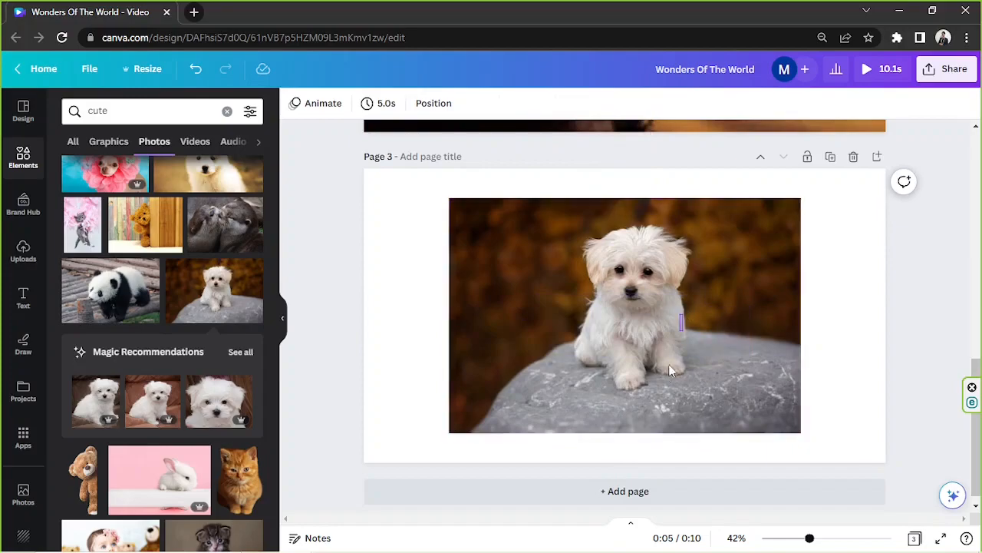
# Unlock the puppy photo, test moving it down the page, and undo the move
pyautogui.click(644, 309)
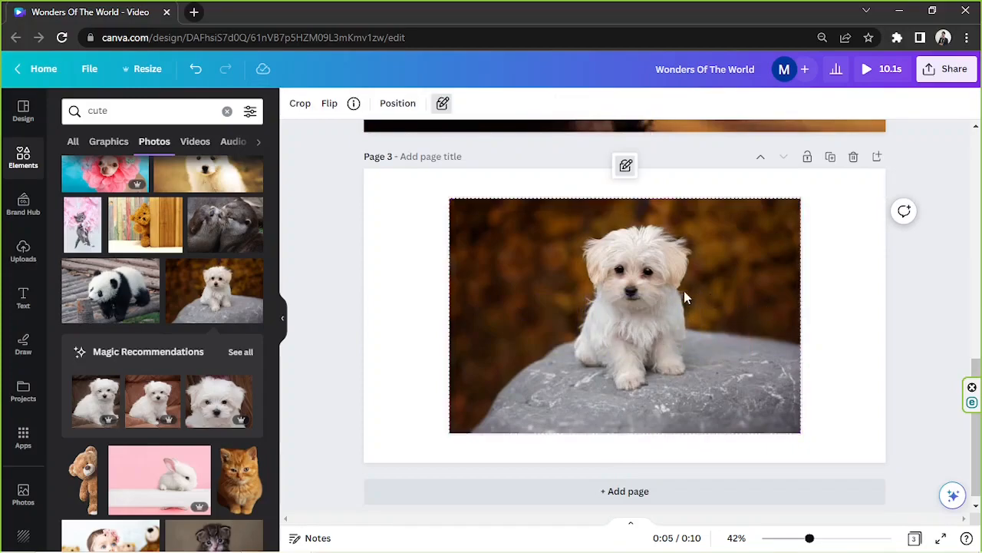
pyautogui.click(444, 104)
pyautogui.moveTo(690, 276); pyautogui.dragTo(680, 352)
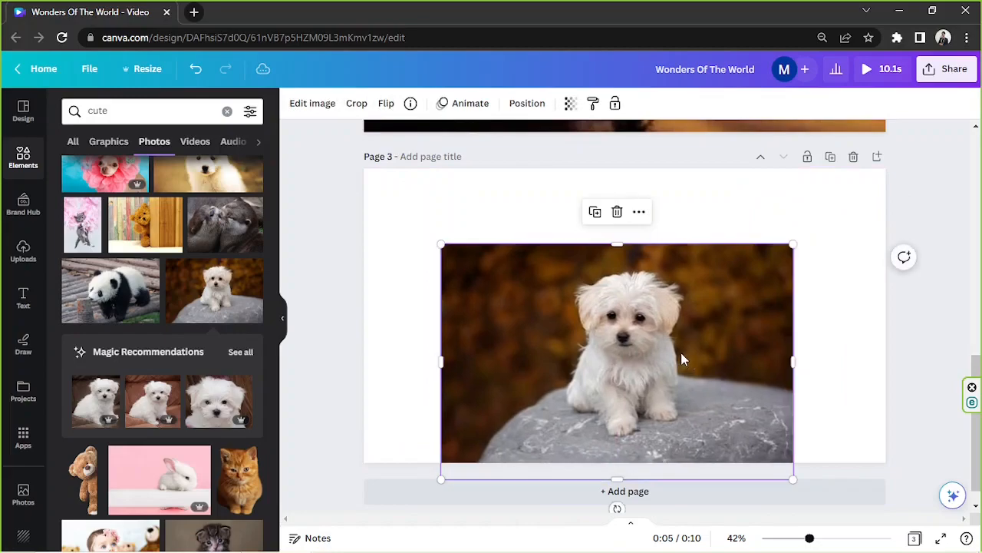
pyautogui.hotkey('ctrl', 'z')
pyautogui.click(908, 333)
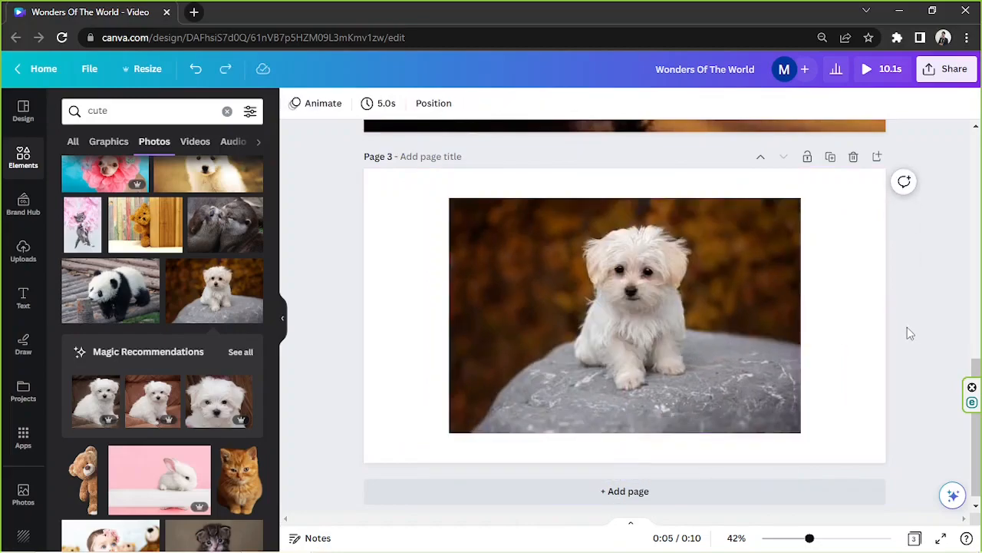